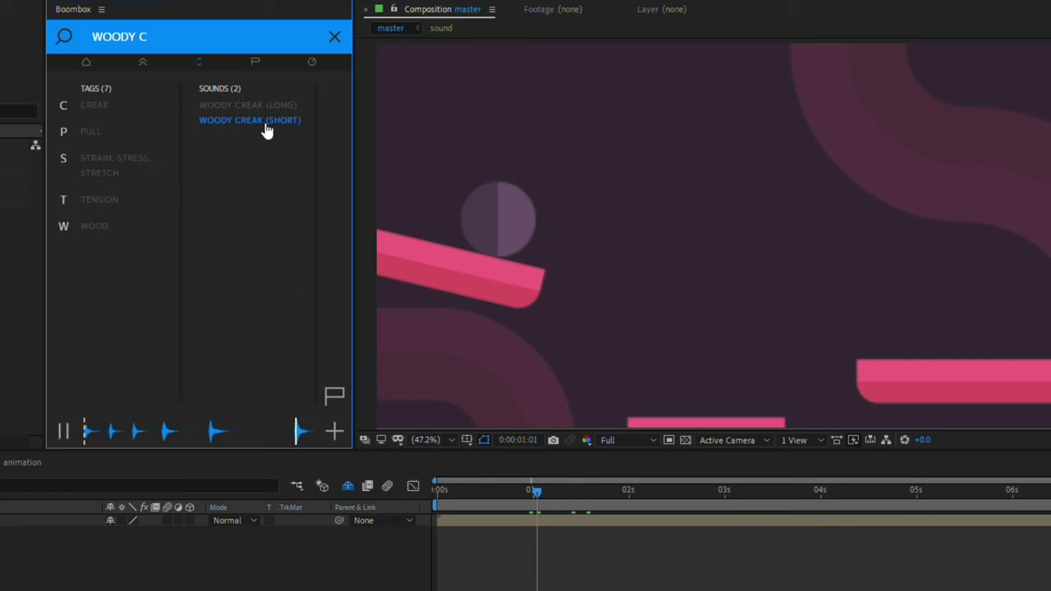
# Step: Add Woody Creak (Short) to the master comp at the playhead, then preview a swish sound
pyautogui.doubleClick(267, 132)
pyautogui.moveTo(524, 488); pyautogui.dragTo(555, 491)
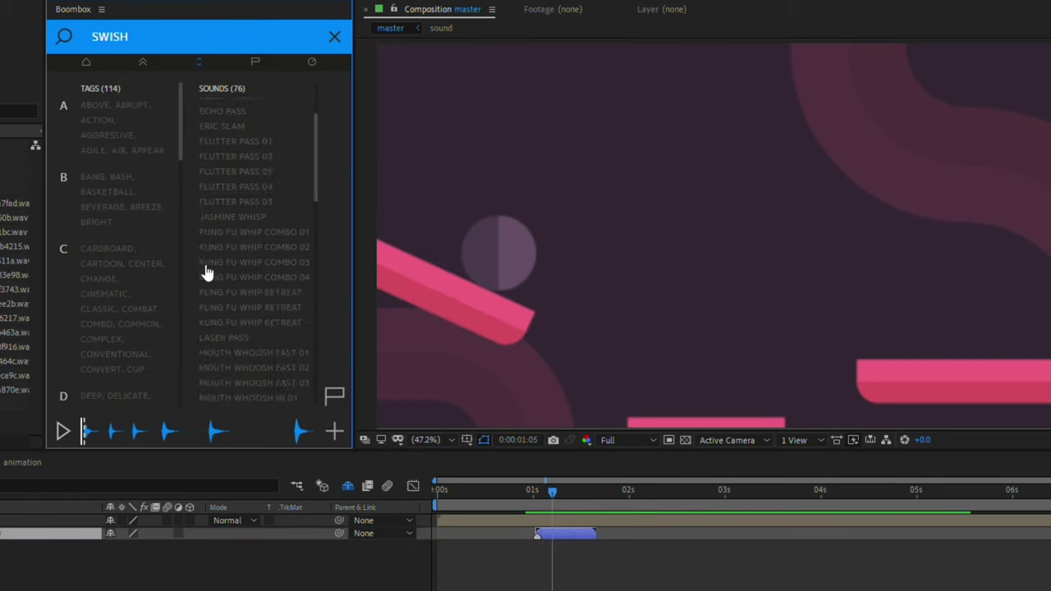
pyautogui.click(257, 202)
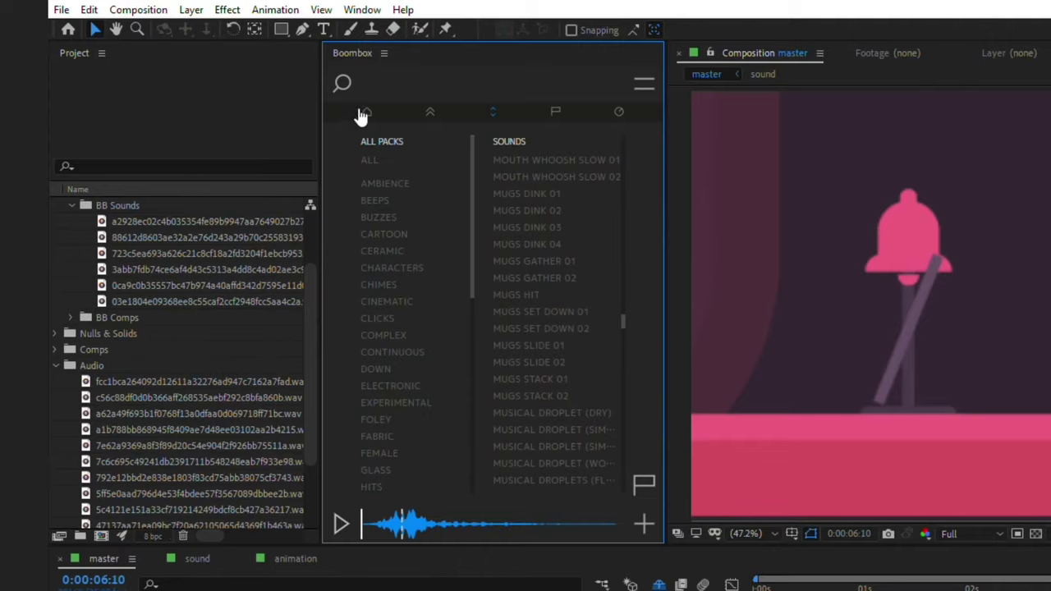
pyautogui.click(359, 113)
# Step: Browse the Food Matter pack's Buzzes, preview Microwave, and check the flagged and recent sounds
pyautogui.scroll(-5, 703, 188)
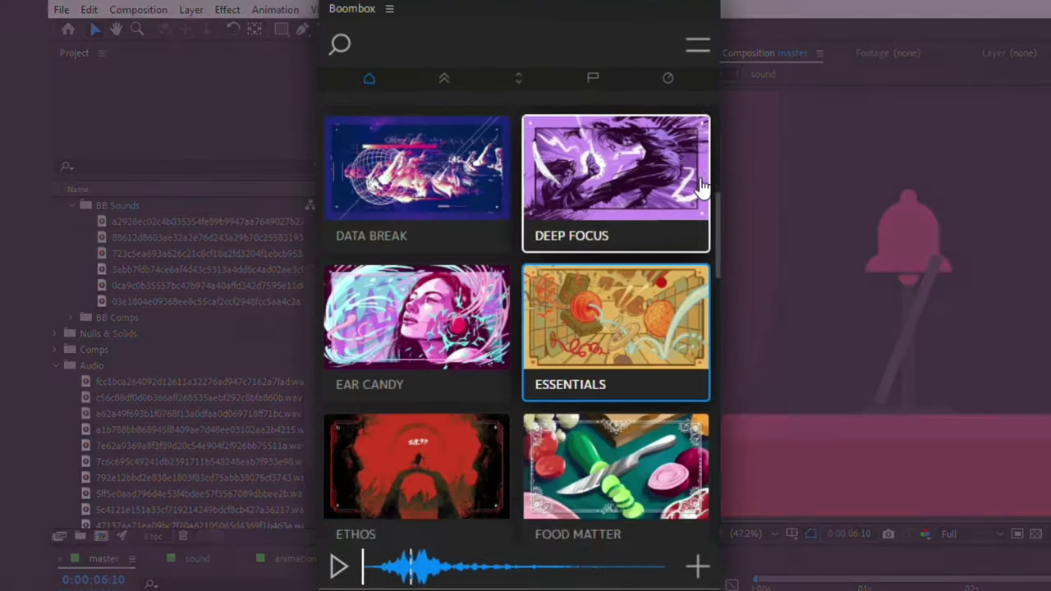
pyautogui.scroll(-2, 702, 188)
pyautogui.click(661, 195)
pyautogui.click(383, 203)
pyautogui.click(588, 135)
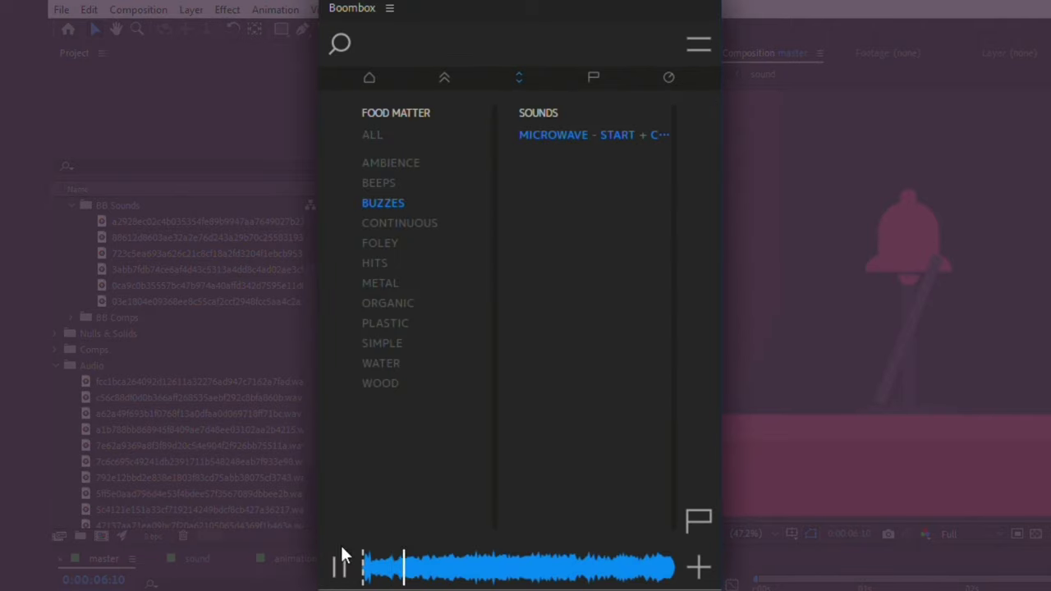
pyautogui.click(339, 568)
pyautogui.click(594, 77)
pyautogui.click(668, 76)
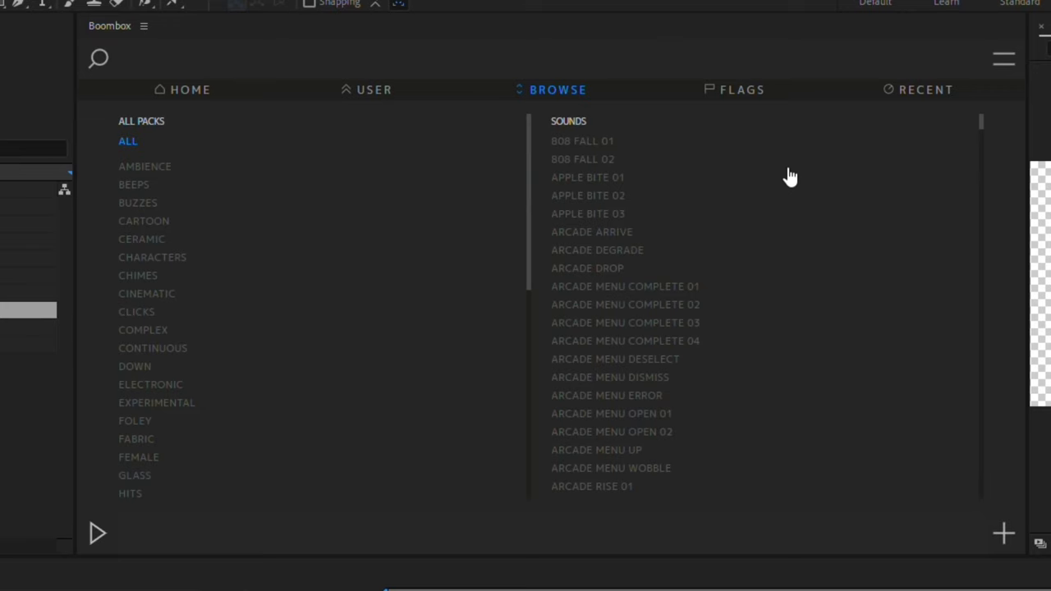
pyautogui.scroll(-10, 788, 176)
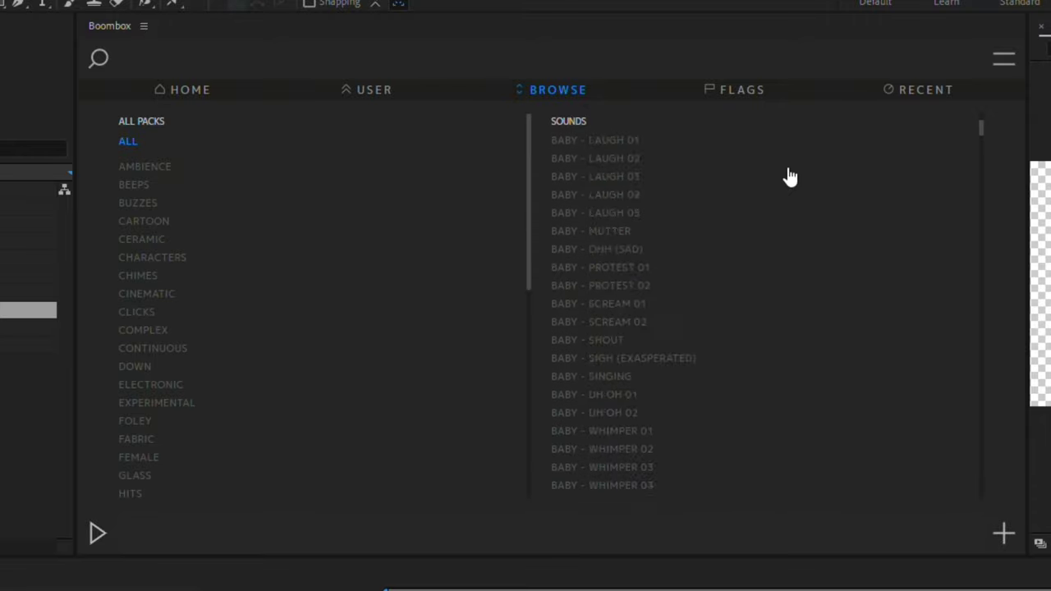
pyautogui.scroll(-15, 789, 177)
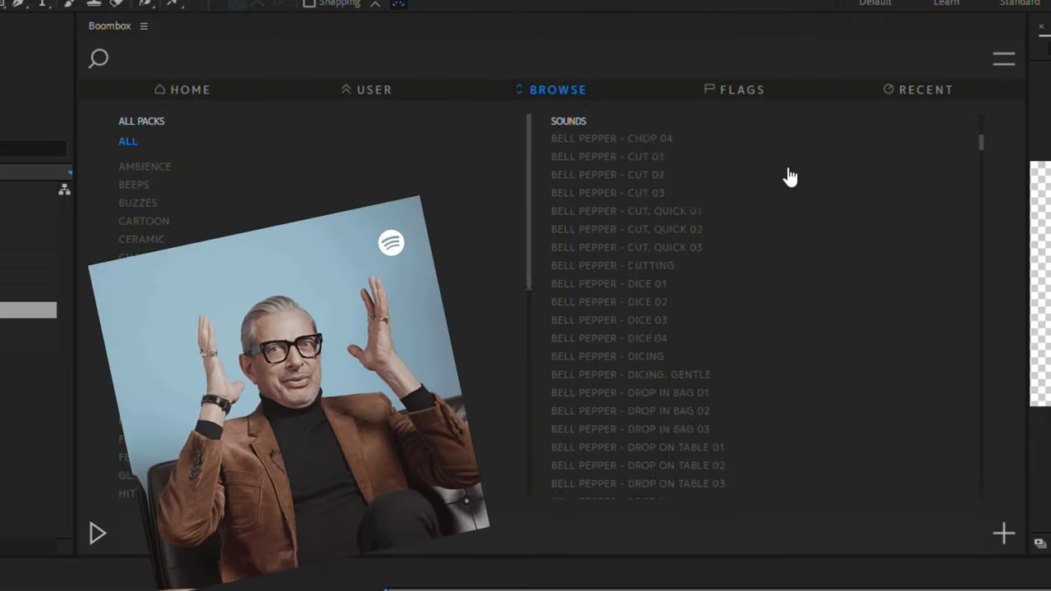
# Step: Import the nine MOVEMENT sound files into the Boombox library
pyautogui.click(1004, 58)
pyautogui.click(563, 425)
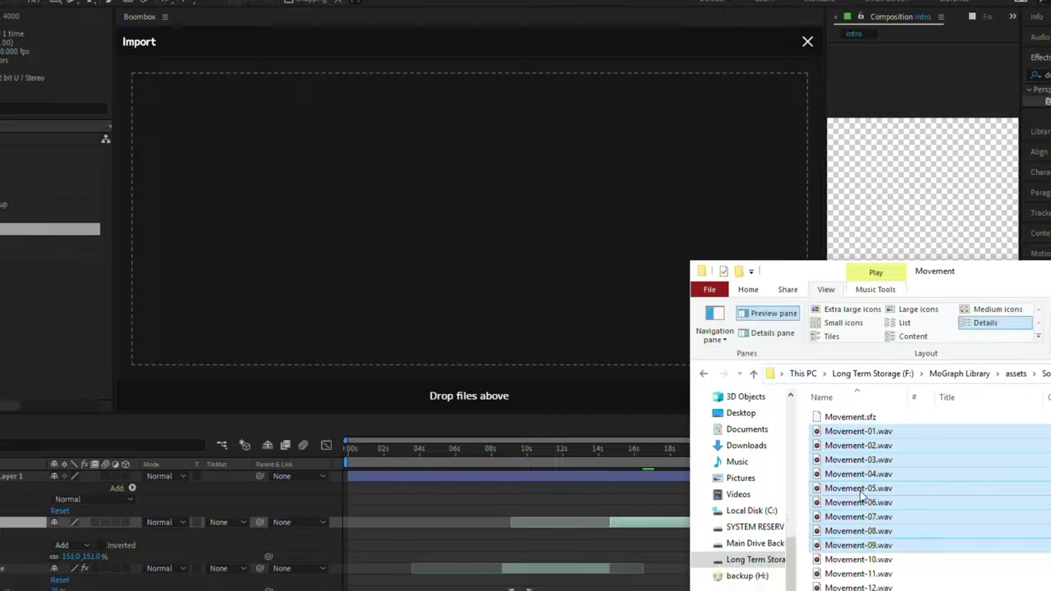
pyautogui.moveTo(858, 487); pyautogui.dragTo(437, 212)
pyautogui.click(1015, 541)
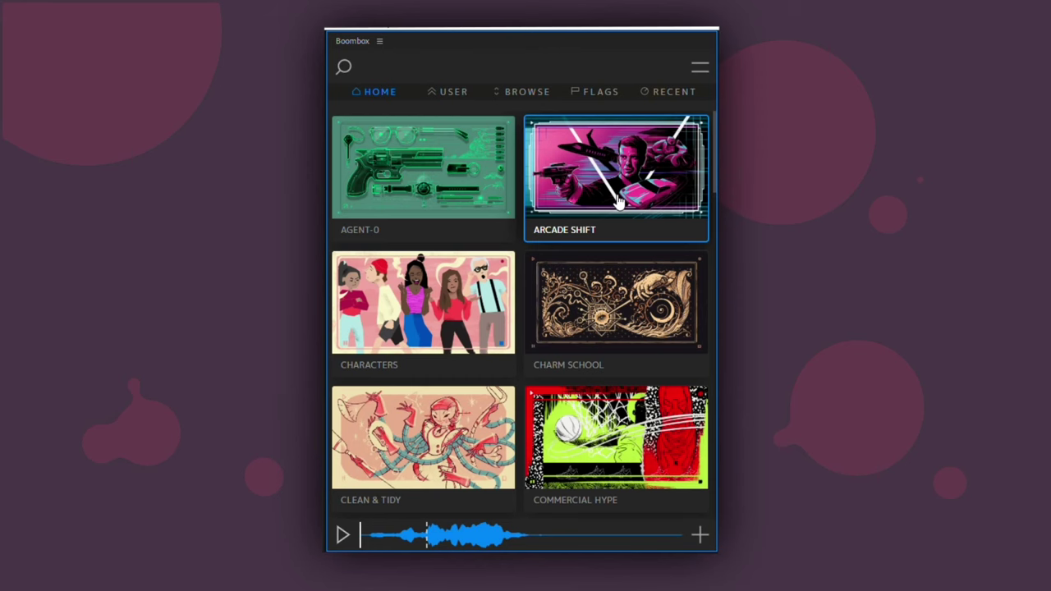
pyautogui.click(619, 202)
pyautogui.click(565, 263)
pyautogui.click(567, 321)
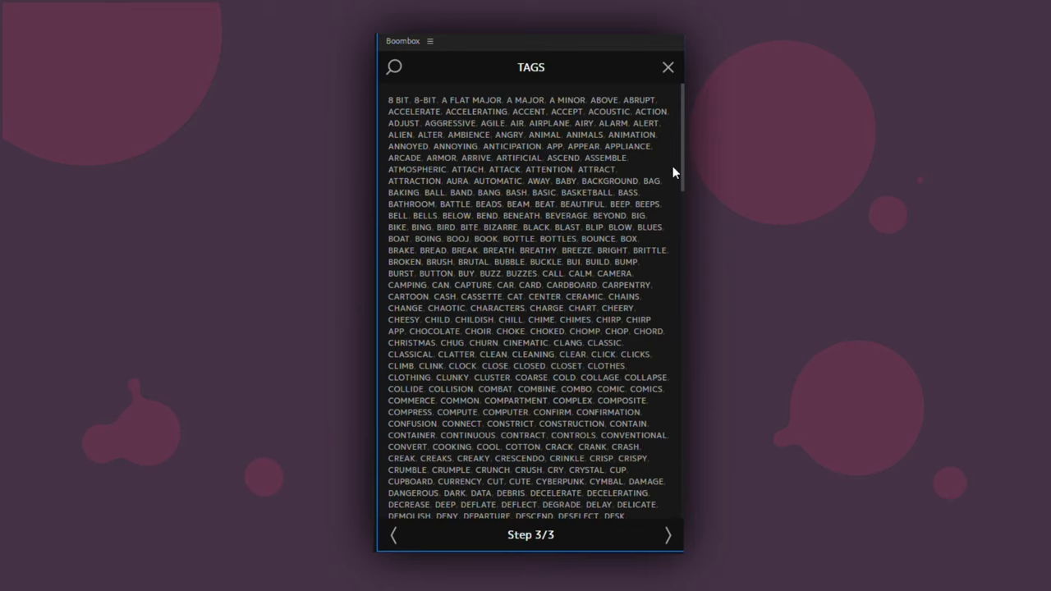
pyautogui.scroll(-2, 672, 165)
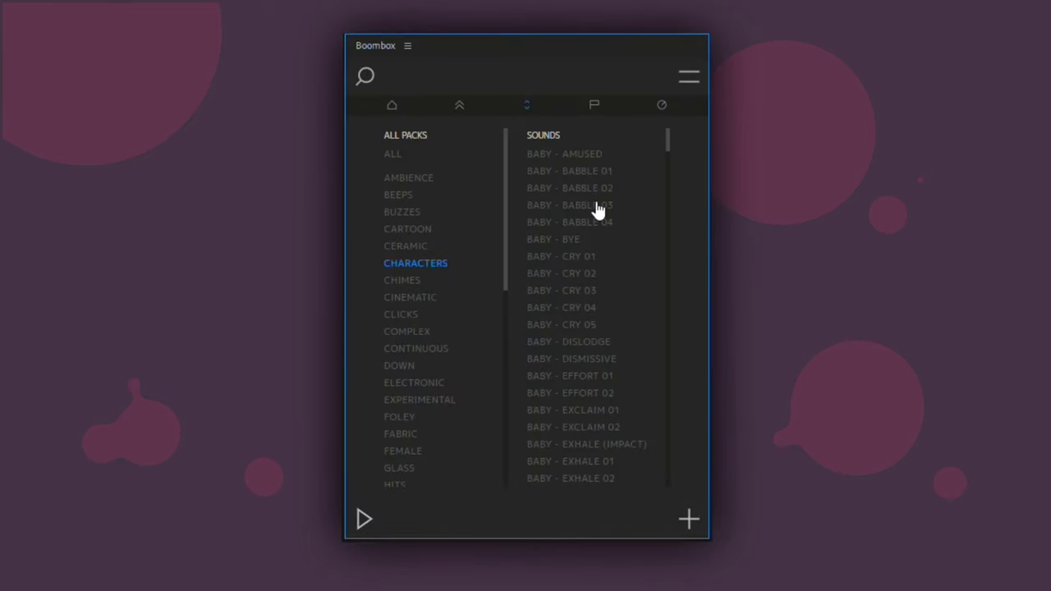
pyautogui.click(598, 207)
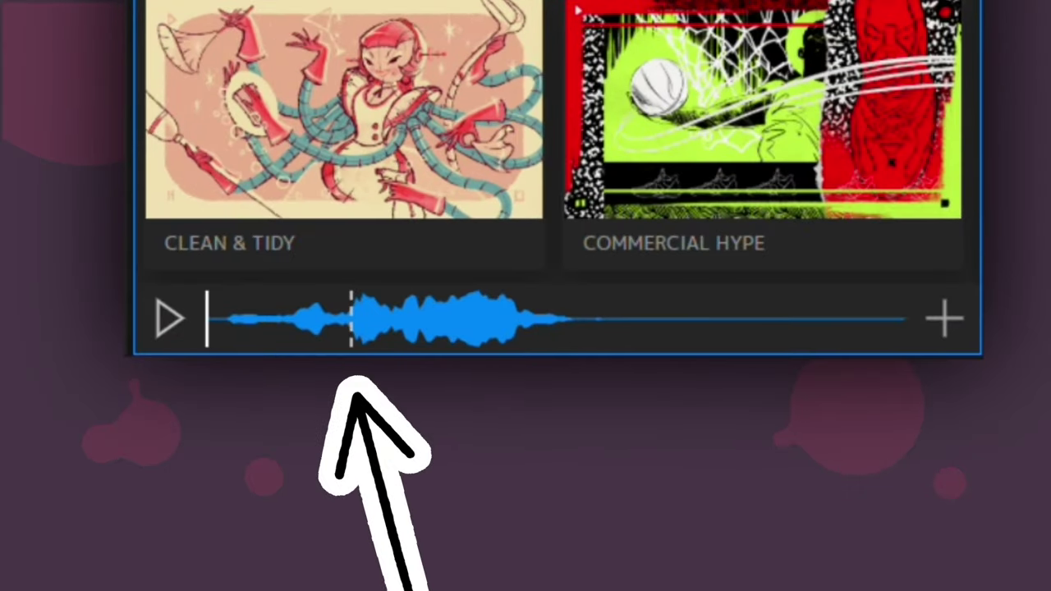
pyautogui.scroll(-3, 700, 185)
pyautogui.scroll(-1, 701, 192)
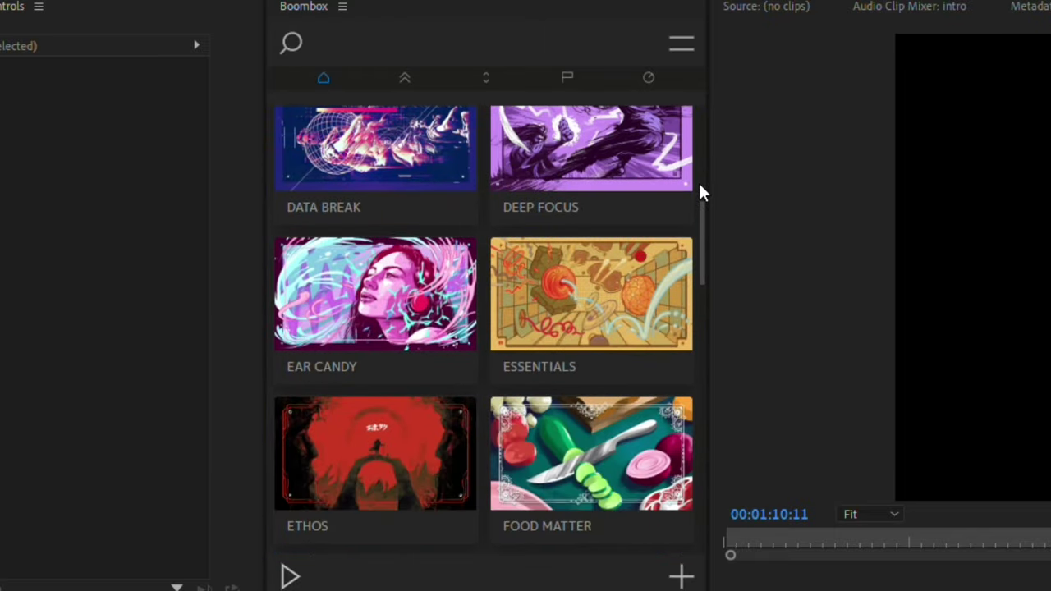
pyautogui.scroll(-5, 699, 187)
pyautogui.scroll(-4, 700, 192)
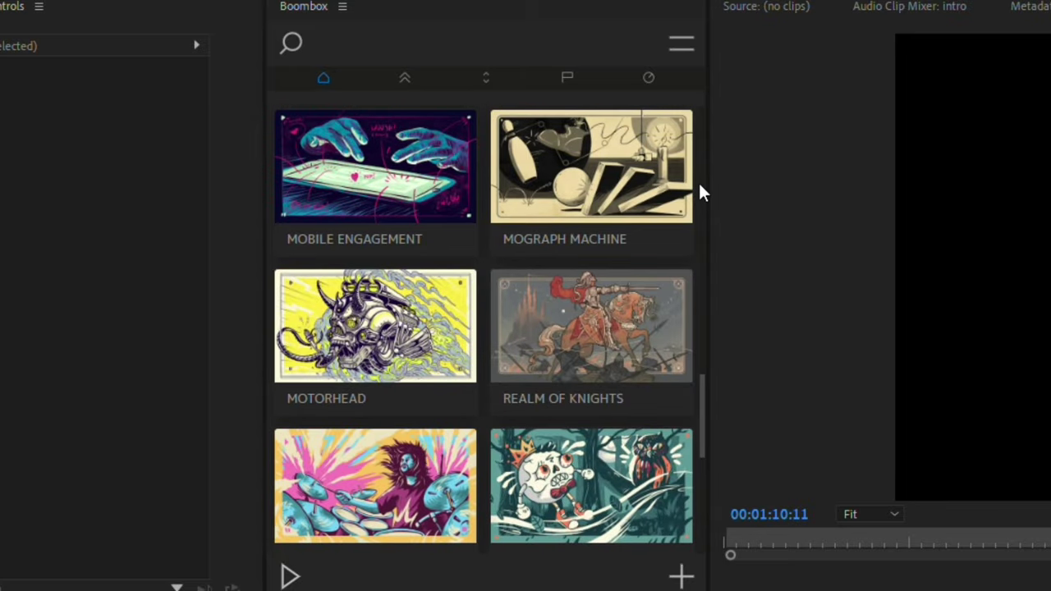
pyautogui.scroll(-5, 700, 192)
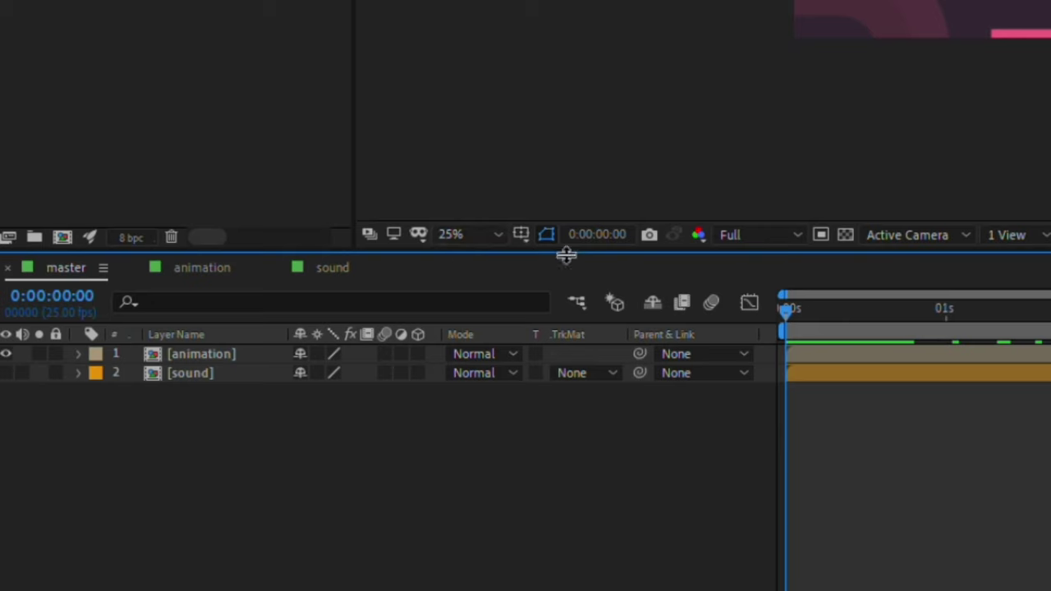
# Step: Set the viewer magnification to Fit and delete the sound layer from the comp
pyautogui.click(482, 242)
pyautogui.click(488, 256)
pyautogui.click(187, 376)
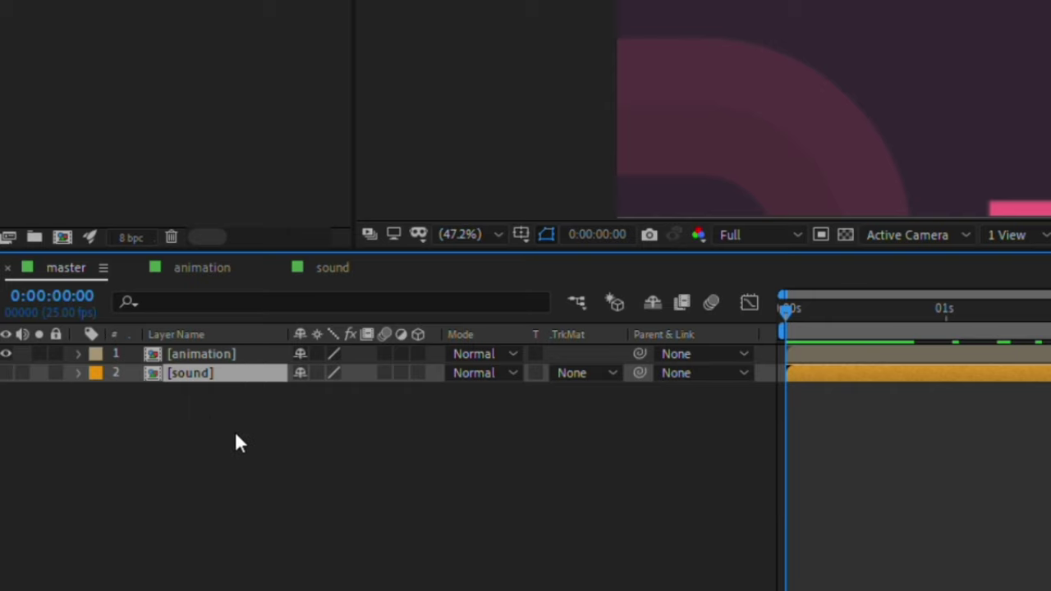
pyautogui.press('Delete')
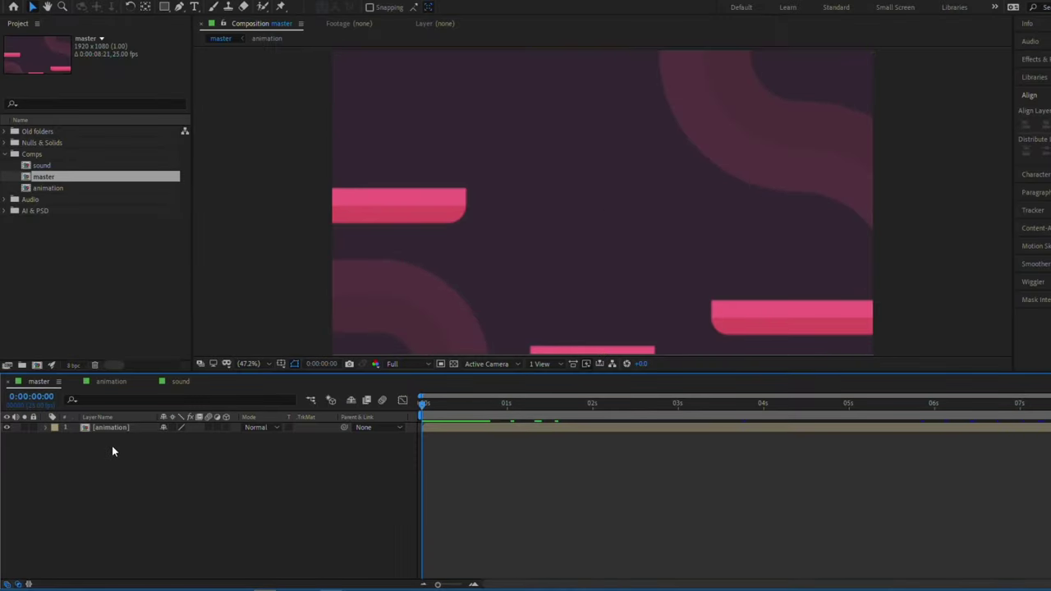
pyautogui.press('space')
pyautogui.press('space')
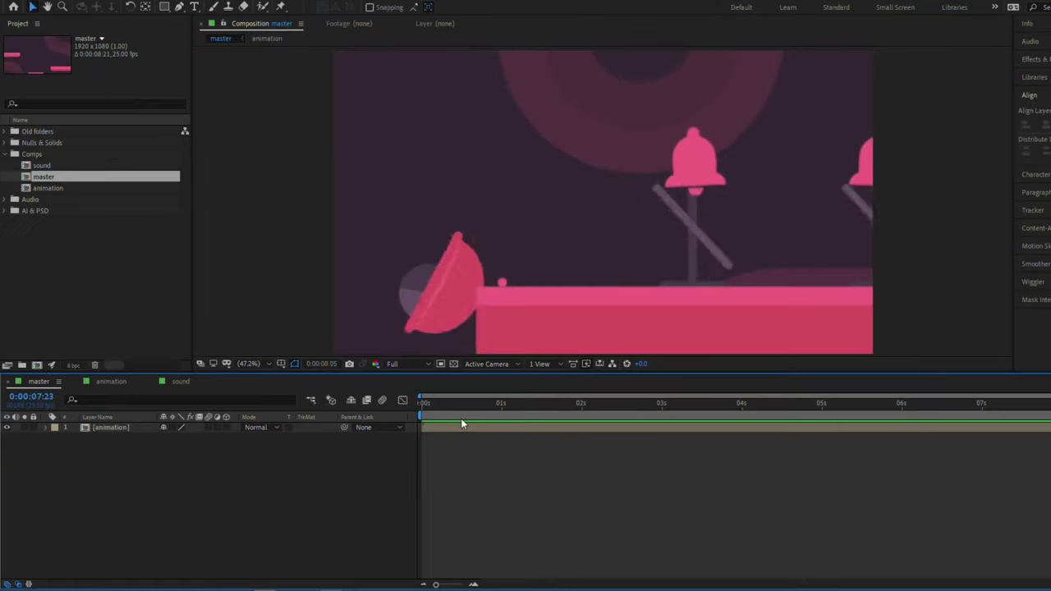
pyautogui.moveTo(439, 405); pyautogui.dragTo(471, 404)
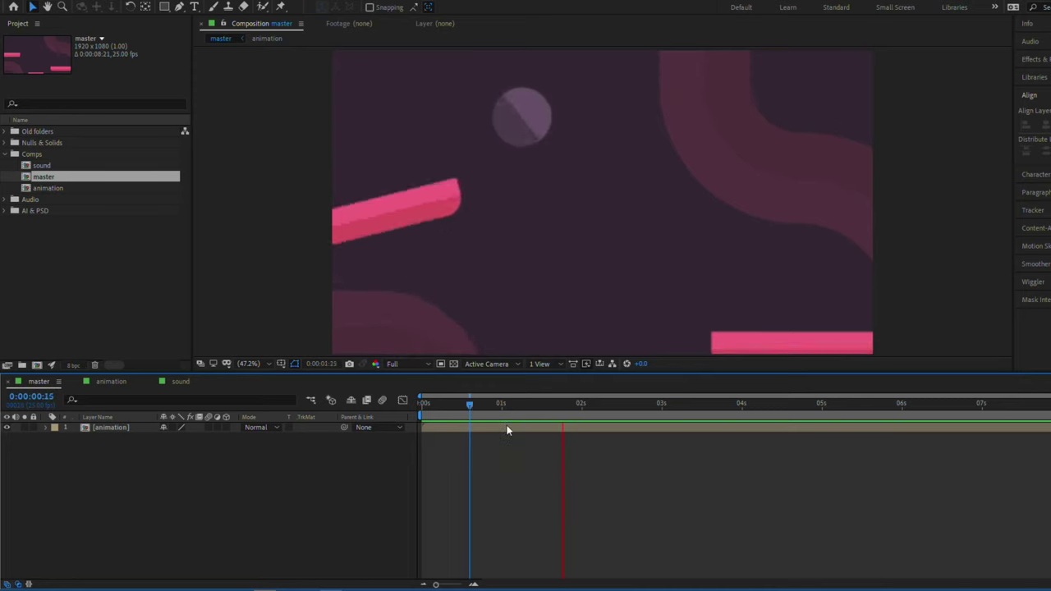
pyautogui.press('space')
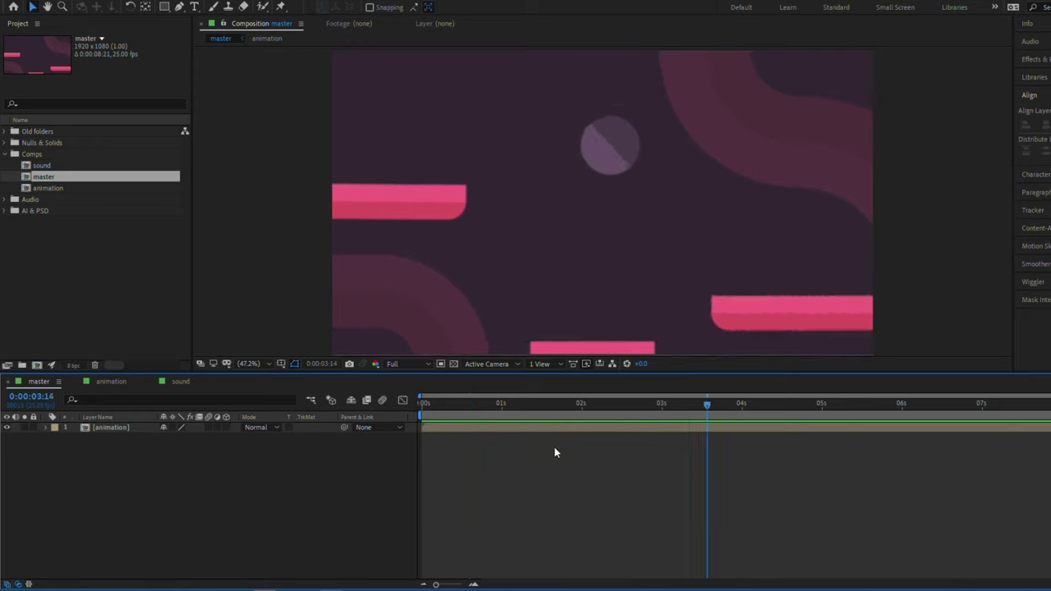
pyautogui.click(717, 409)
pyautogui.moveTo(717, 409); pyautogui.dragTo(795, 406)
pyautogui.press('space')
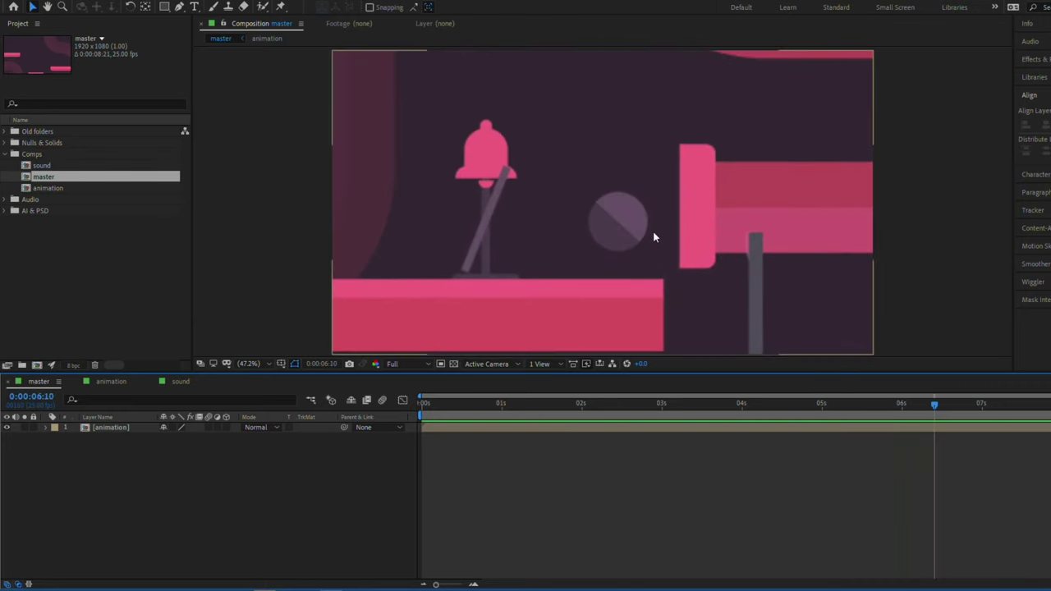
pyautogui.moveTo(942, 408); pyautogui.dragTo(963, 405)
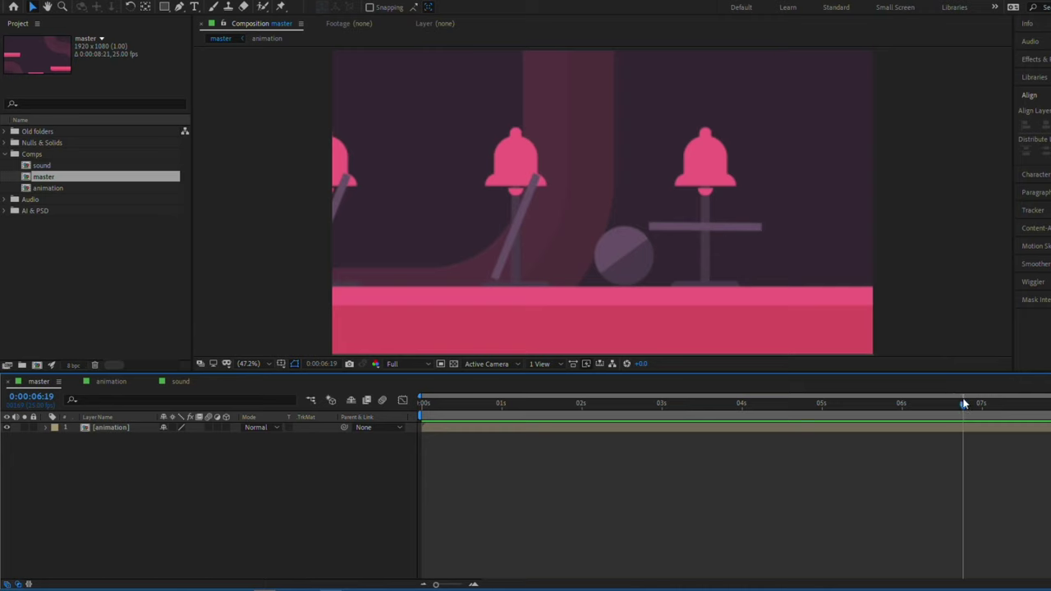
pyautogui.moveTo(965, 406); pyautogui.dragTo(991, 409)
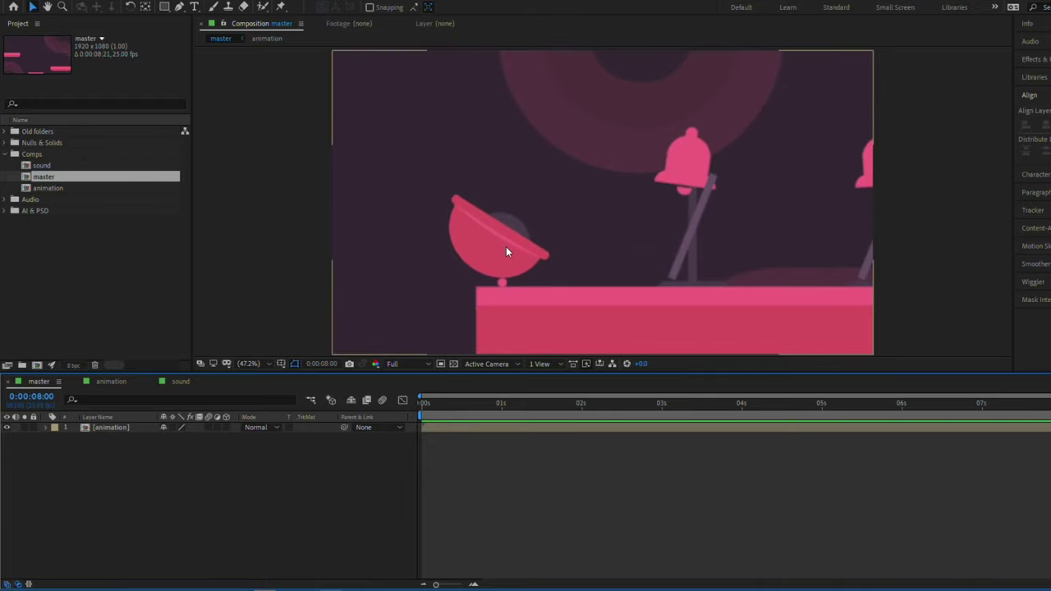
pyautogui.press('space')
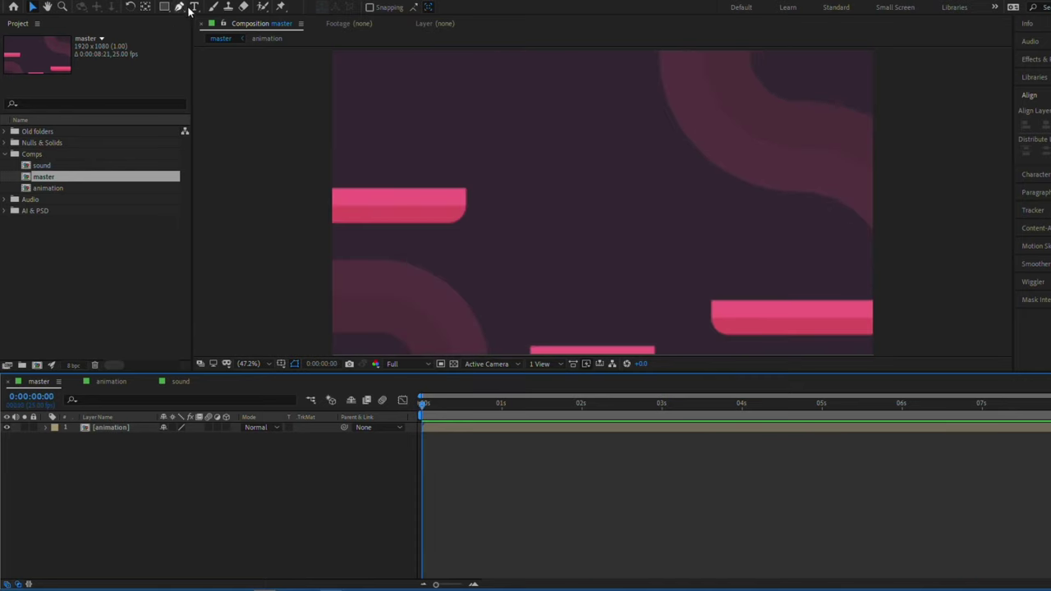
# Step: Open the Boombox panel from Window > Extensions > Boombox
pyautogui.click(215, 3)
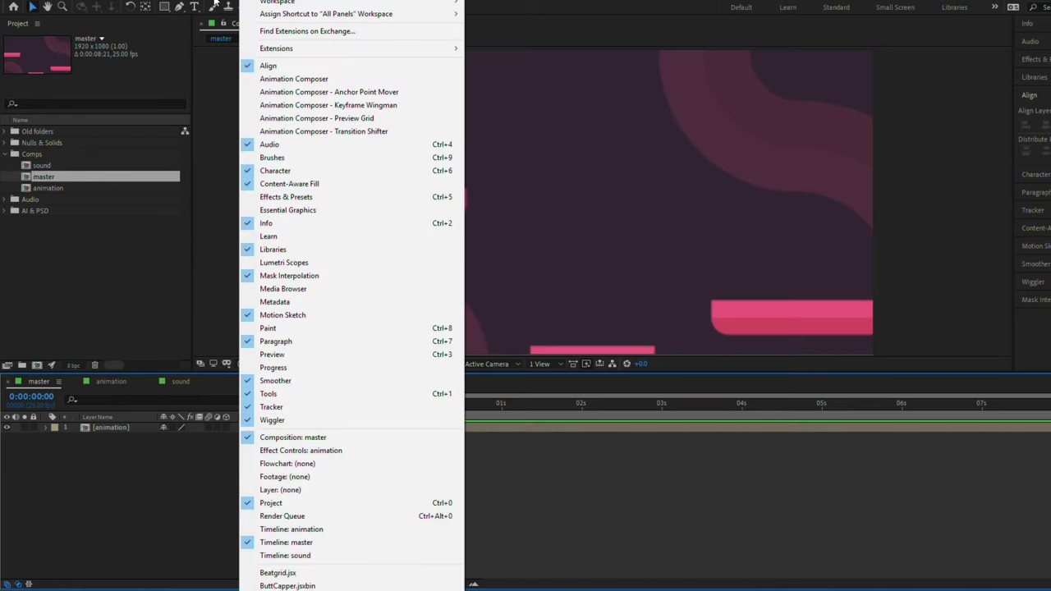
pyautogui.moveTo(294, 49)
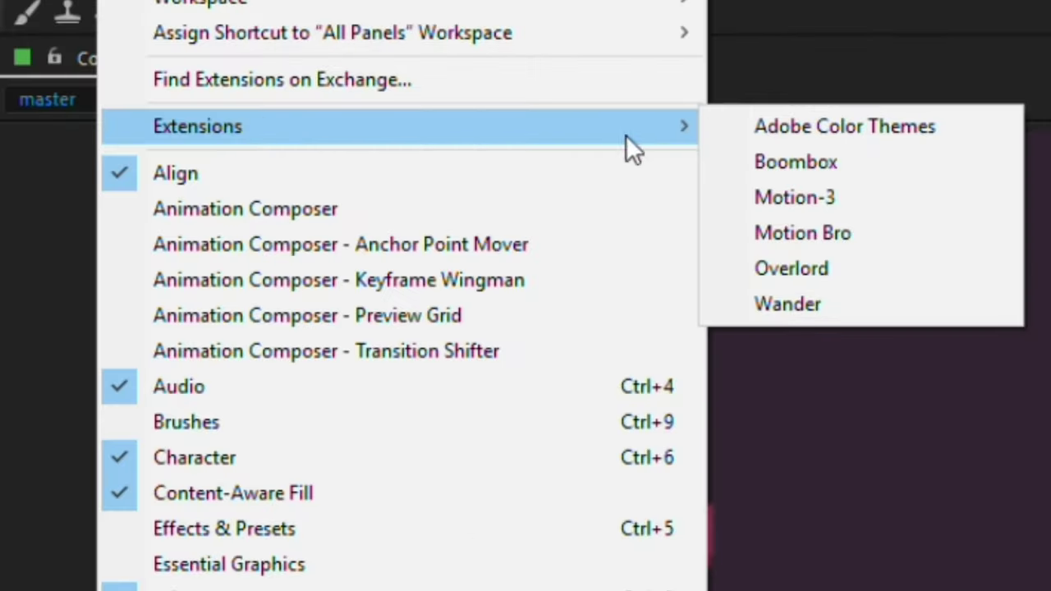
pyautogui.click(763, 158)
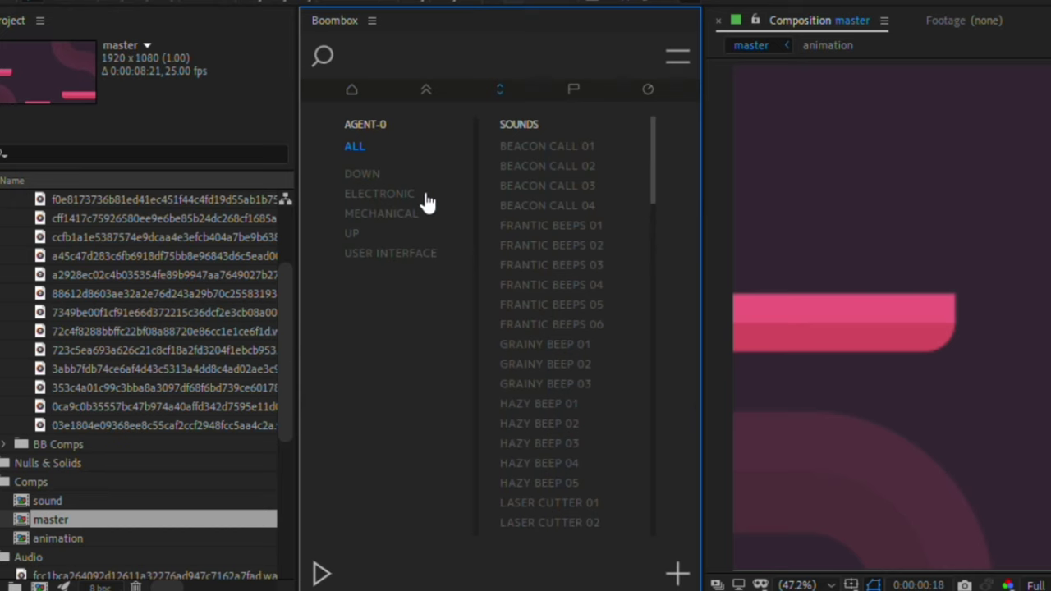
# Step: Preview Beacon Call 03, then return to the packs and open Agent-0
pyautogui.click(527, 187)
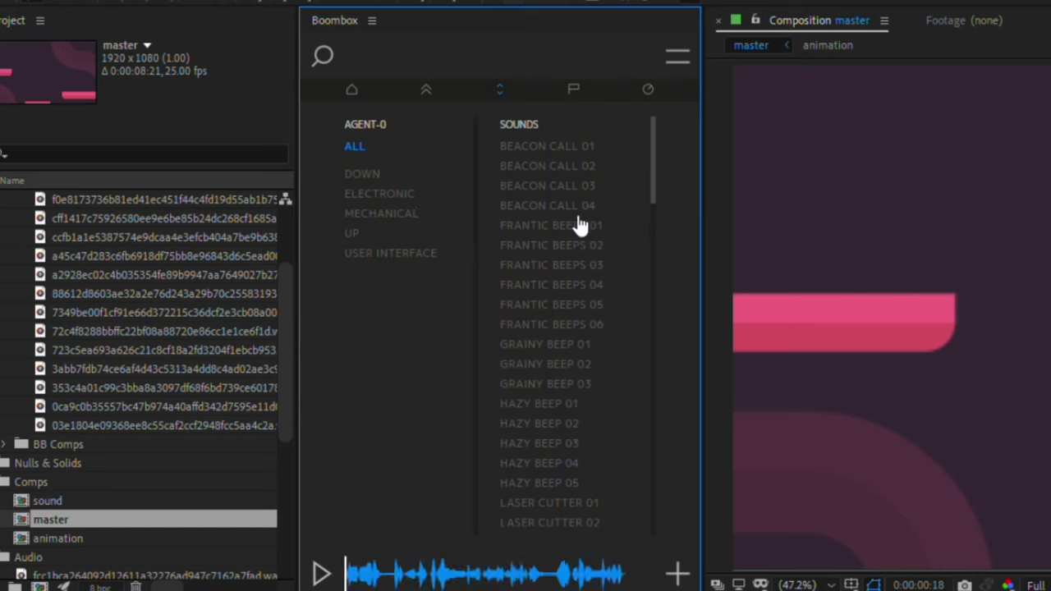
pyautogui.click(352, 90)
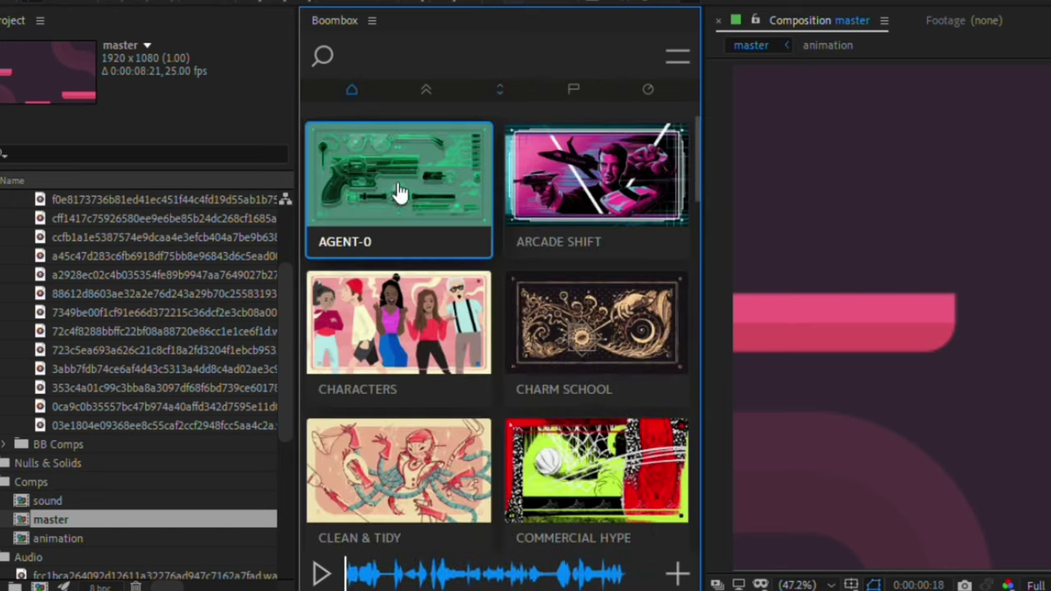
pyautogui.click(453, 220)
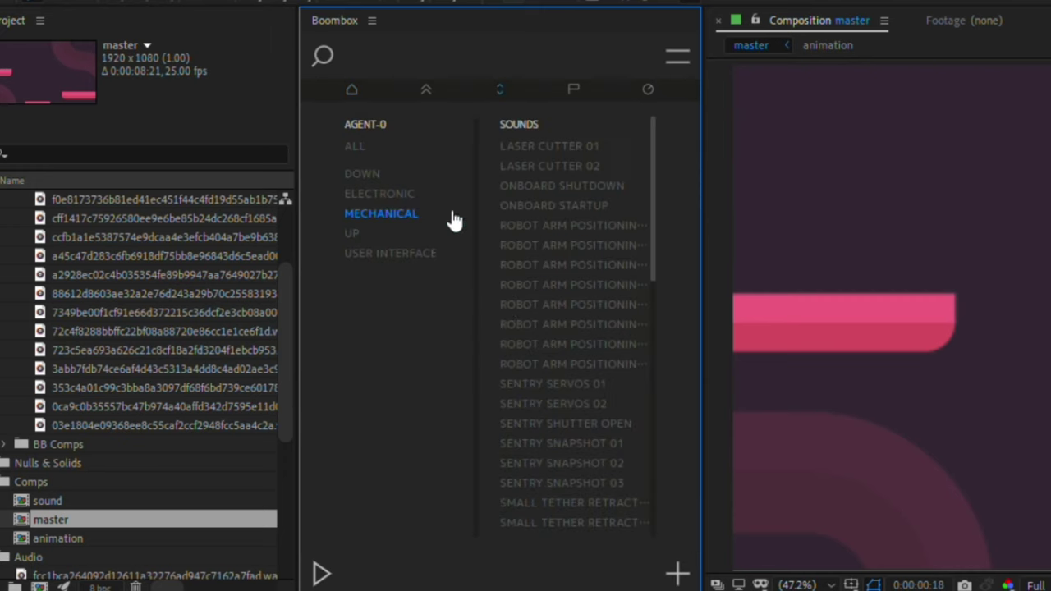
# Step: Preview the Robot Arm Positioning and Small Tether Retract sounds in the Agent-0 pack
pyautogui.click(570, 230)
pyautogui.click(556, 306)
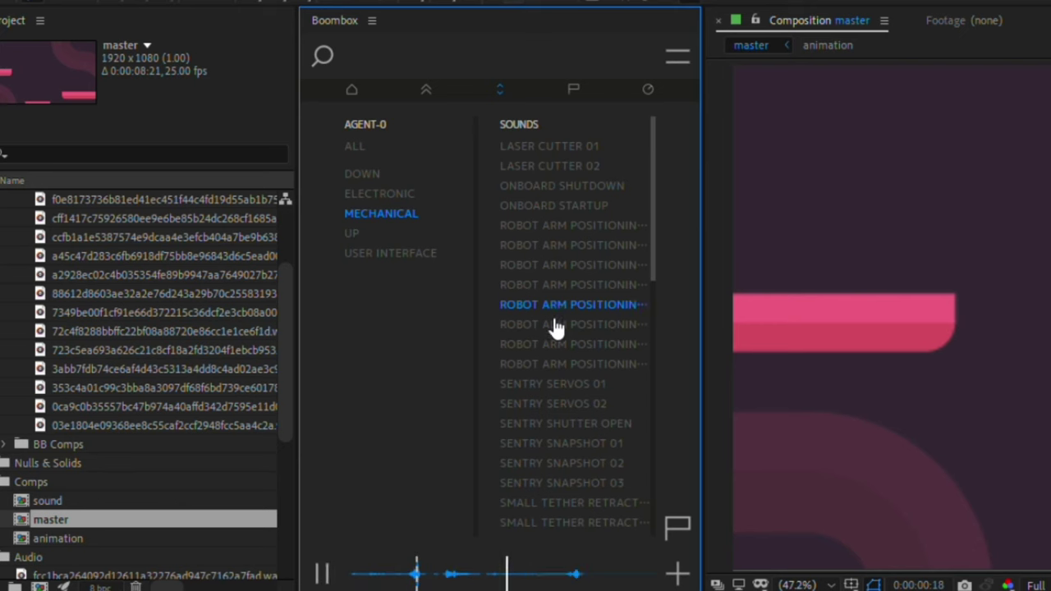
pyautogui.scroll(-4, 556, 320)
pyautogui.click(558, 301)
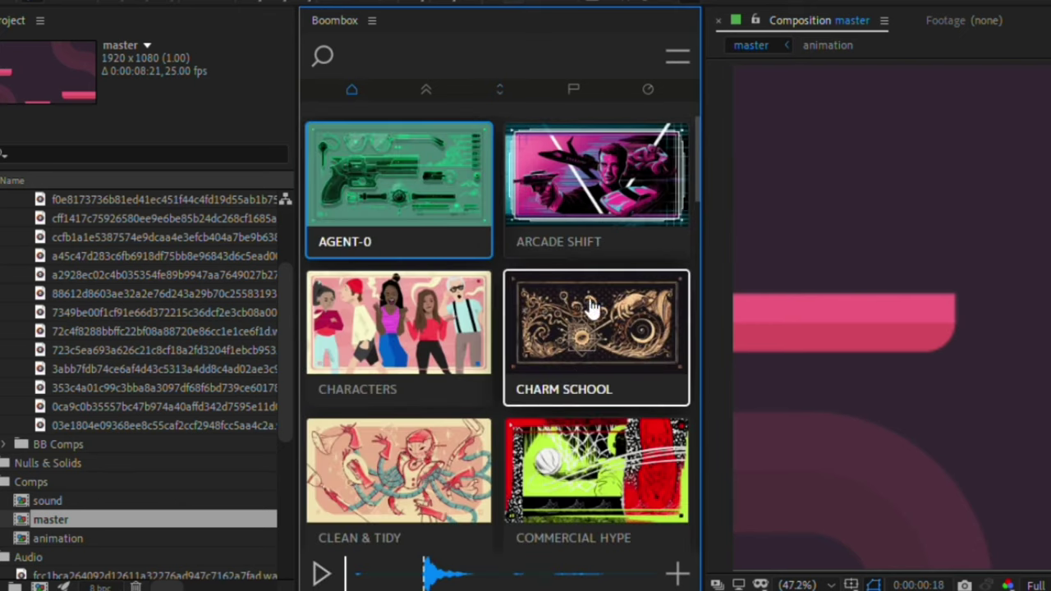
pyautogui.scroll(-2, 461, 460)
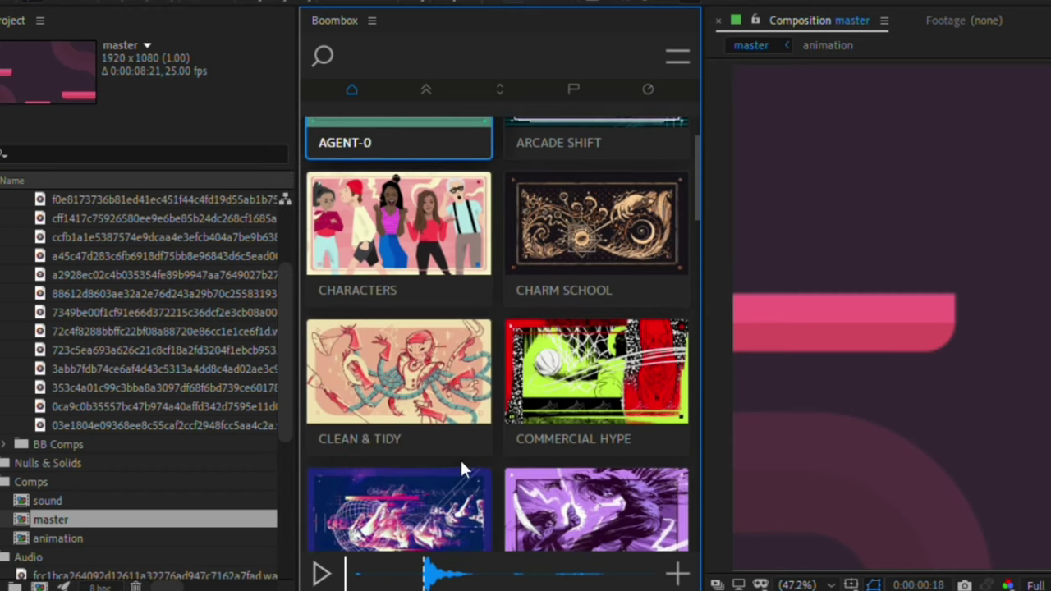
pyautogui.scroll(2, 460, 460)
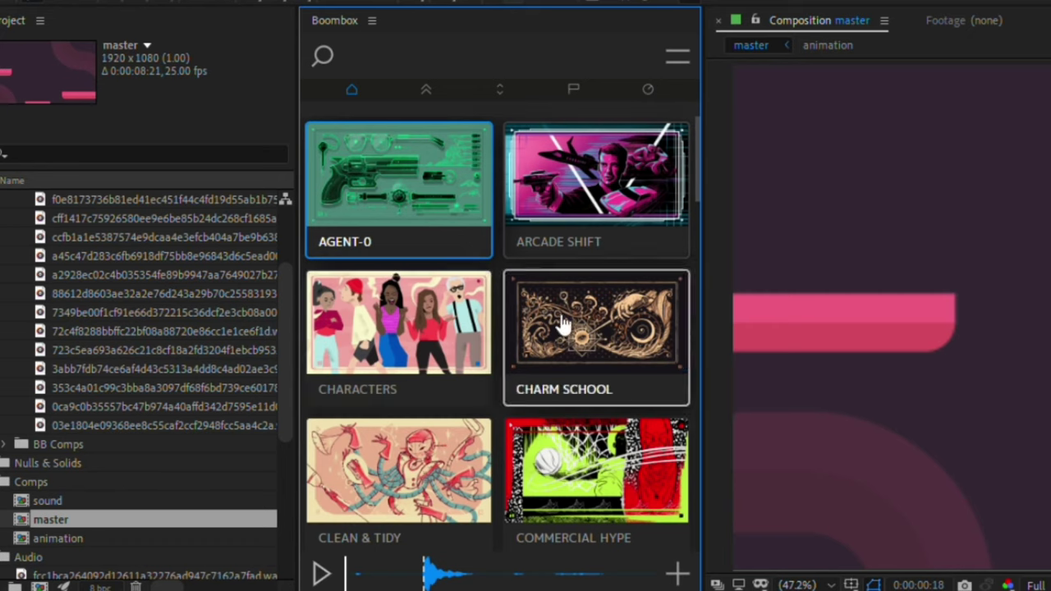
pyautogui.scroll(-2, 444, 333)
pyautogui.scroll(1, 558, 329)
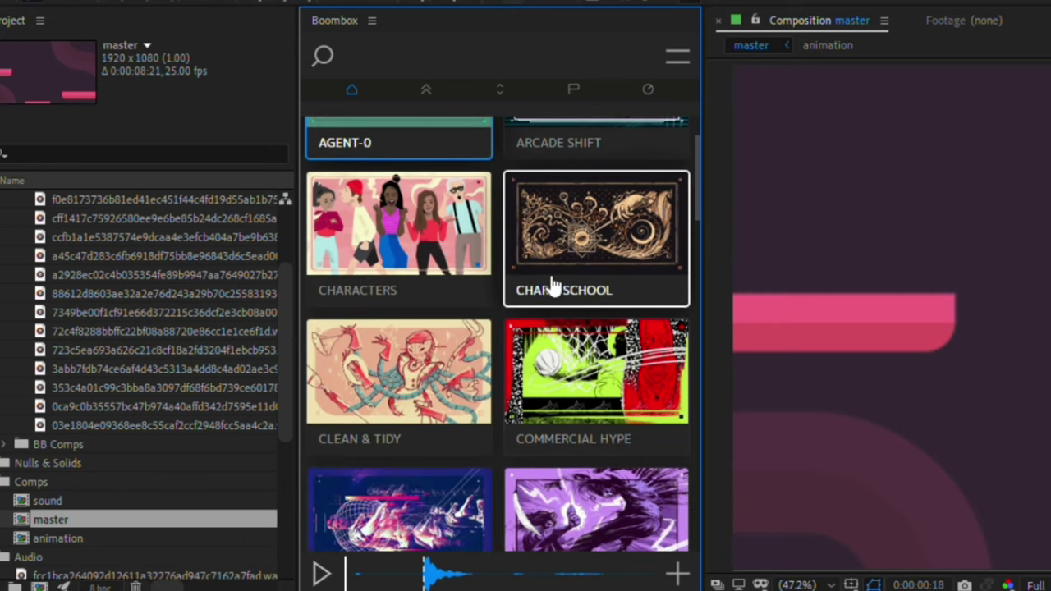
pyautogui.scroll(1, 552, 285)
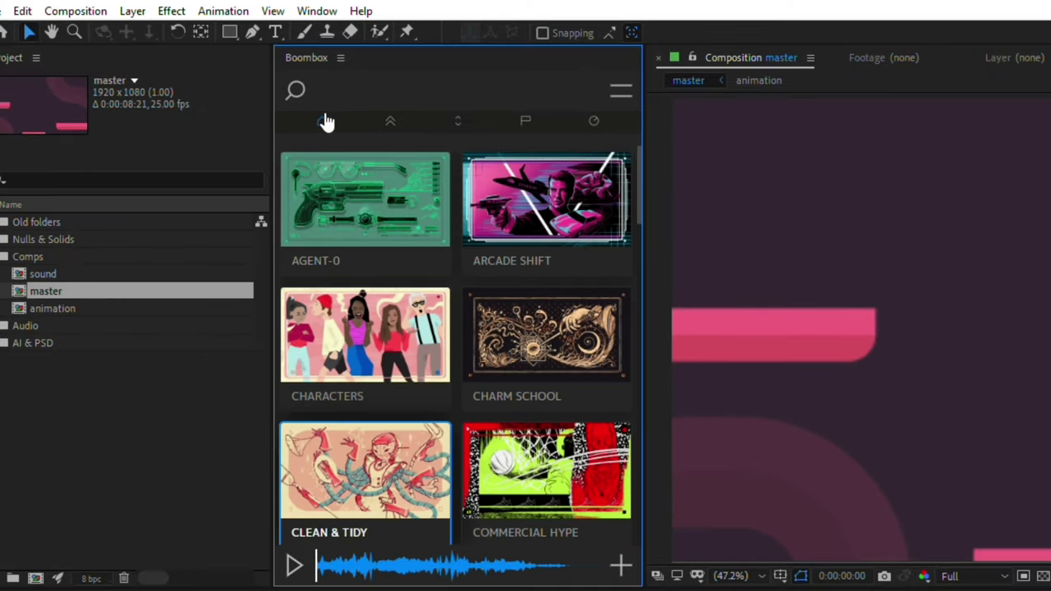
# Step: Search the Boombox library for CREAK sounds
pyautogui.click(297, 89)
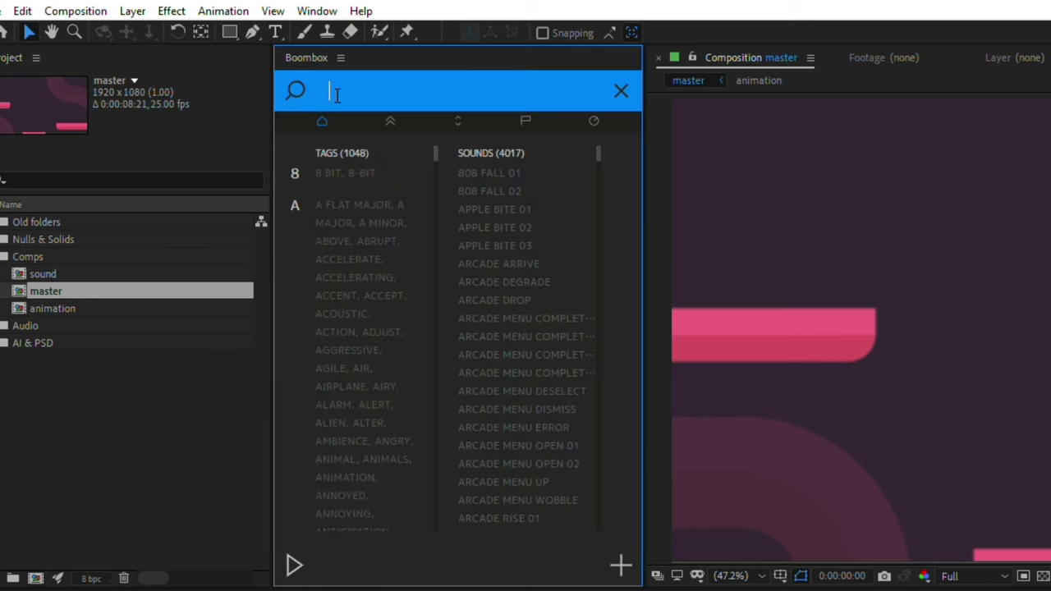
pyautogui.click(295, 92)
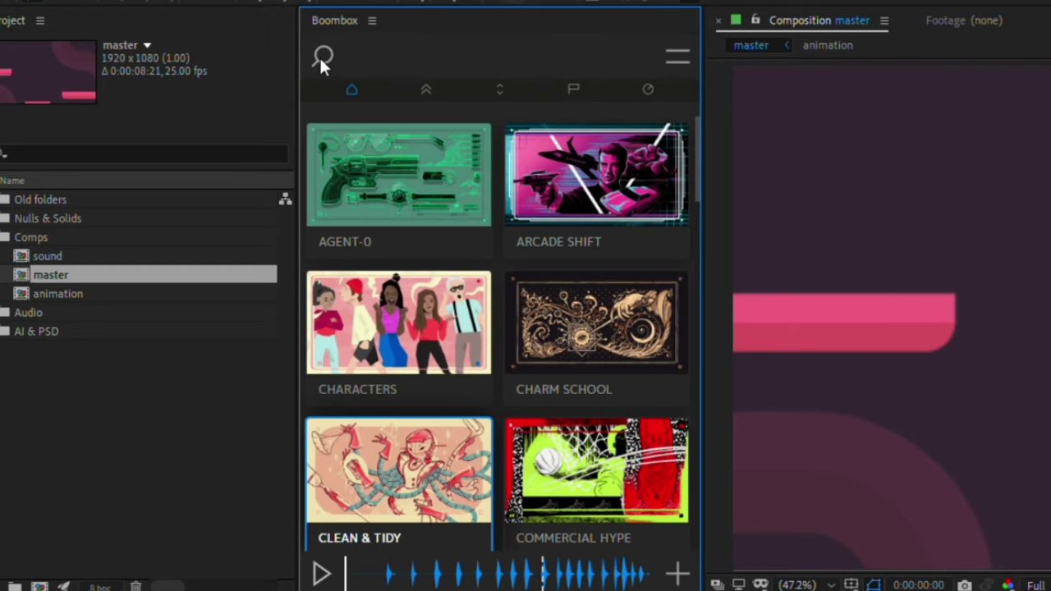
pyautogui.click(322, 59)
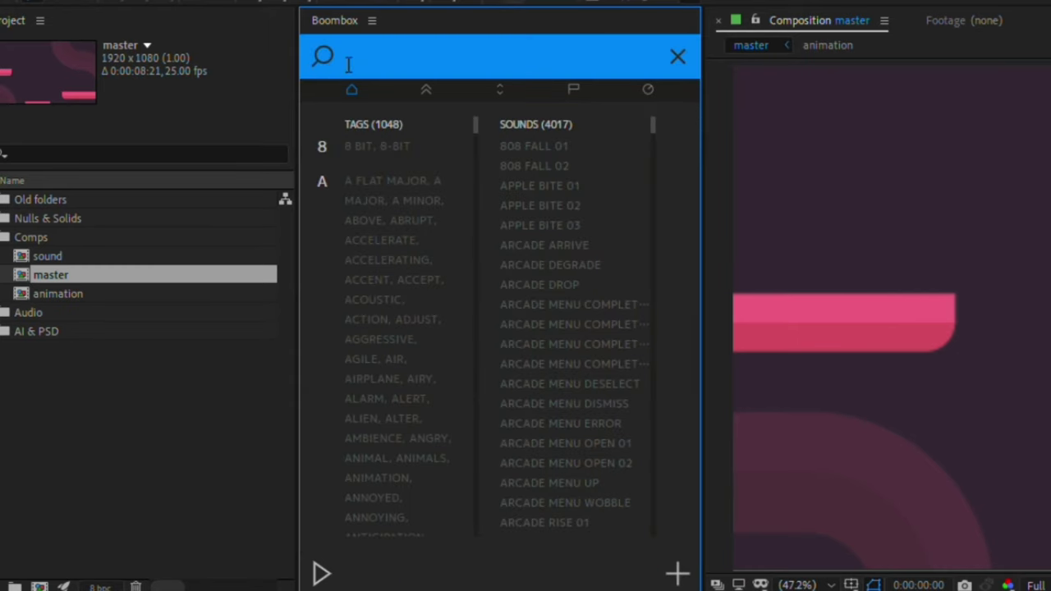
pyautogui.write('CREAK')
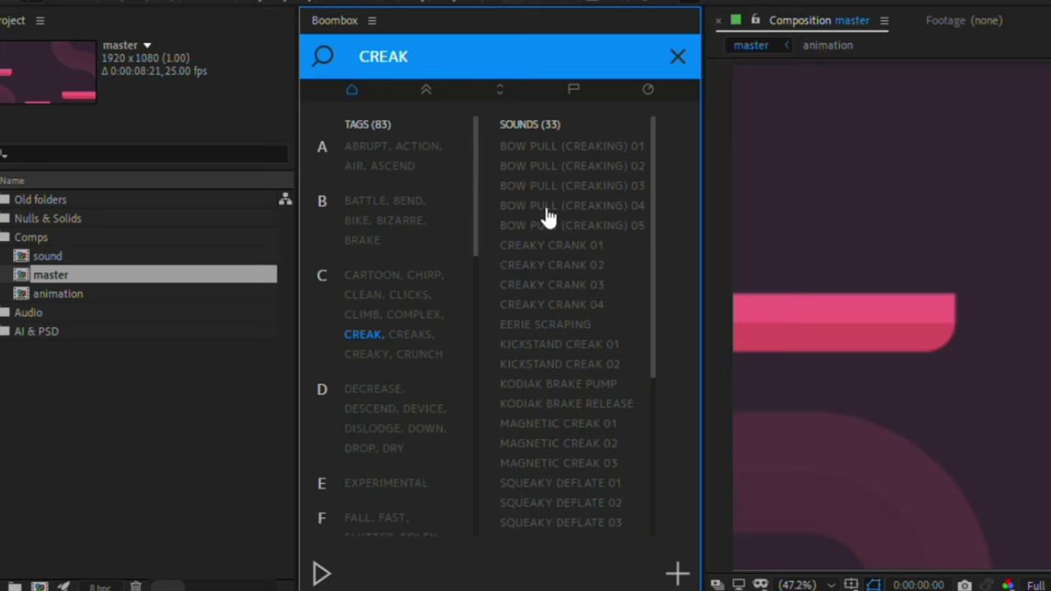
pyautogui.scroll(-1, 547, 256)
pyautogui.scroll(-3, 546, 255)
pyautogui.scroll(4, 579, 230)
# Step: Audition Bow Pull, Creaky Crank, Kickstand, Magnetic and Woody creaks, settling on Woody Creak (Short)
pyautogui.click(570, 226)
pyautogui.click(574, 252)
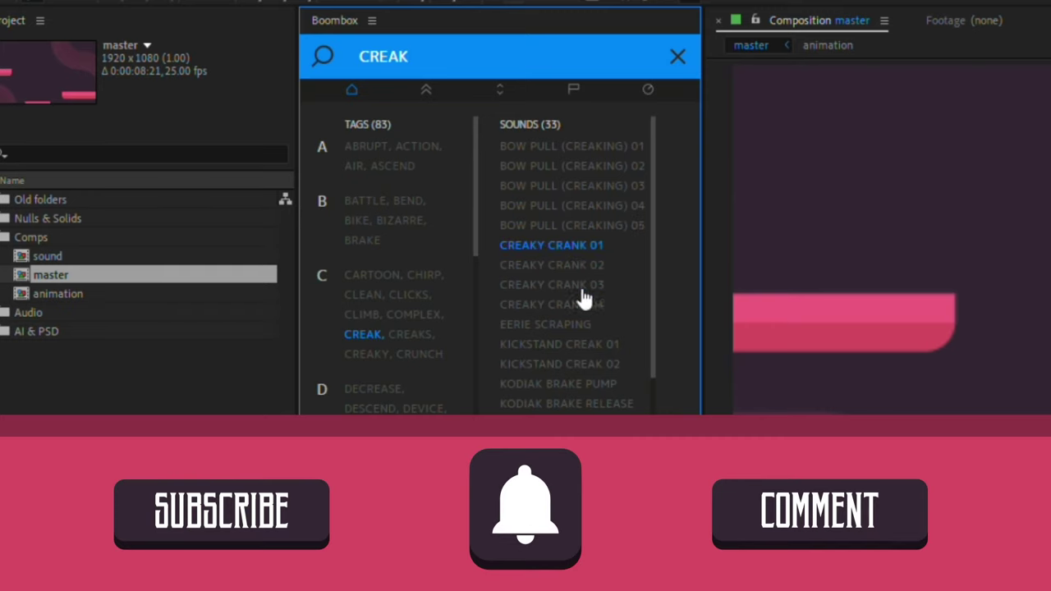
pyautogui.click(589, 354)
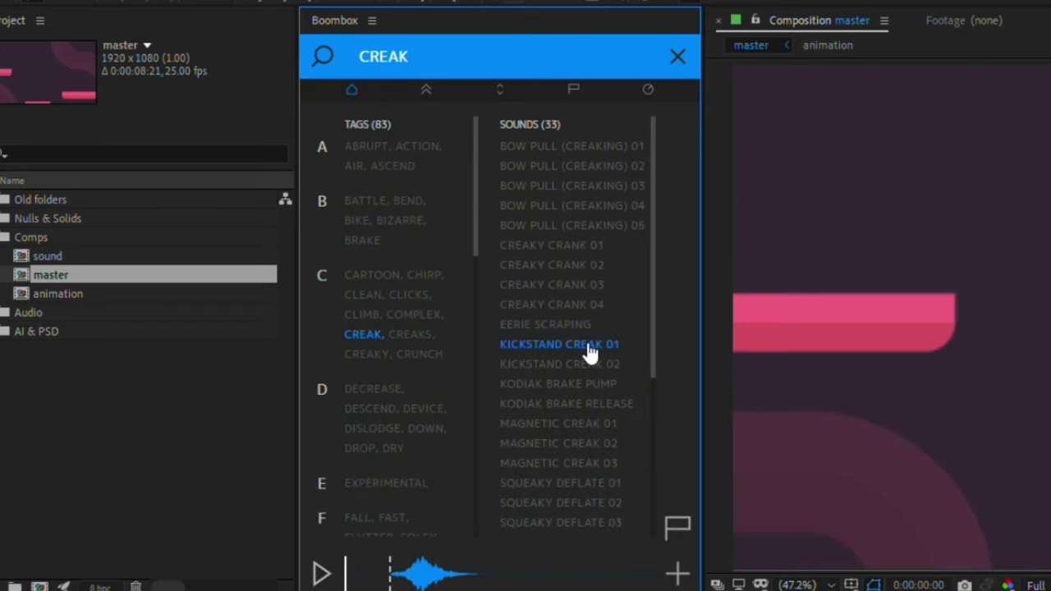
pyautogui.click(582, 429)
pyautogui.scroll(-5, 581, 429)
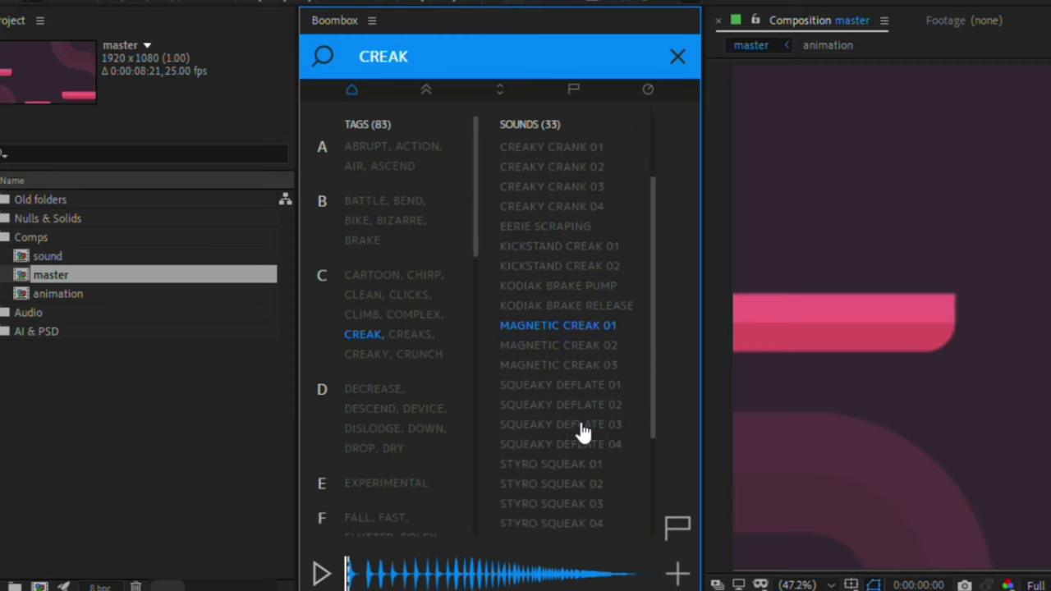
pyautogui.click(563, 507)
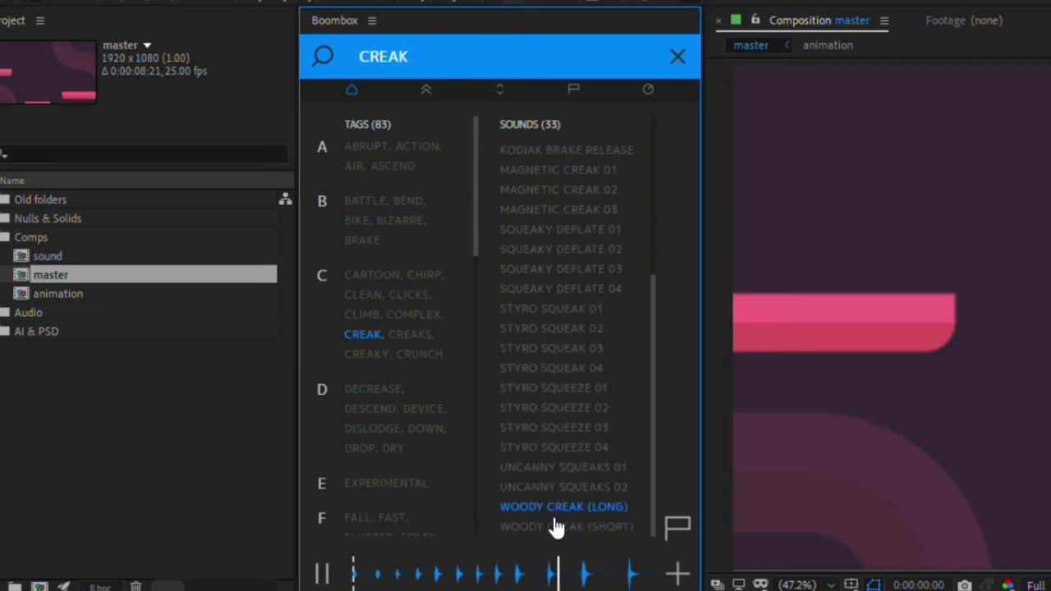
pyautogui.click(556, 526)
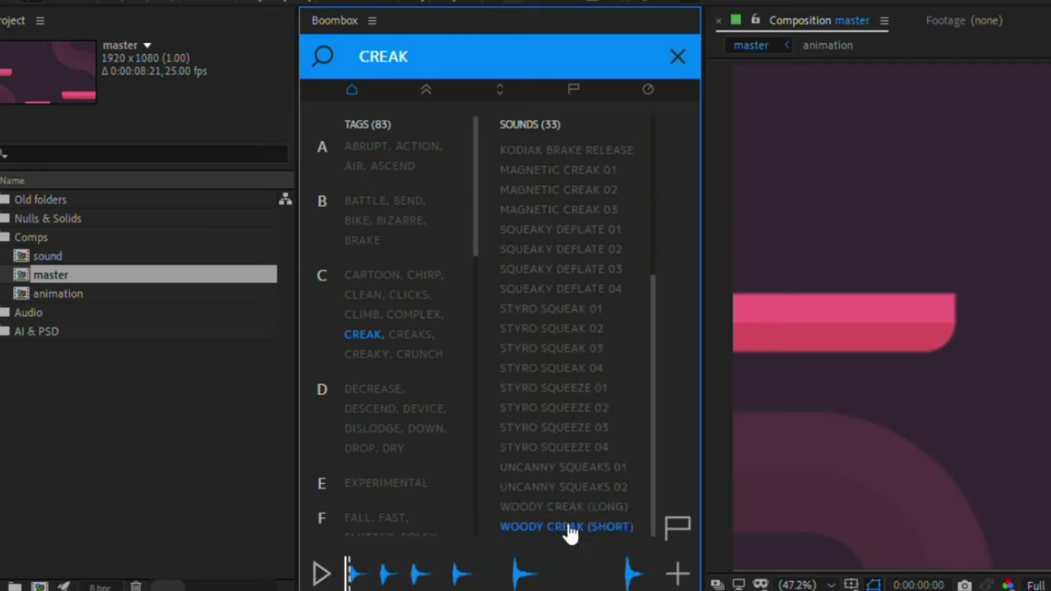
pyautogui.click(321, 574)
pyautogui.click(321, 574)
# Step: Replace the misplaced Woody Creak (short) layer with one starting at 1:00
pyautogui.click(678, 575)
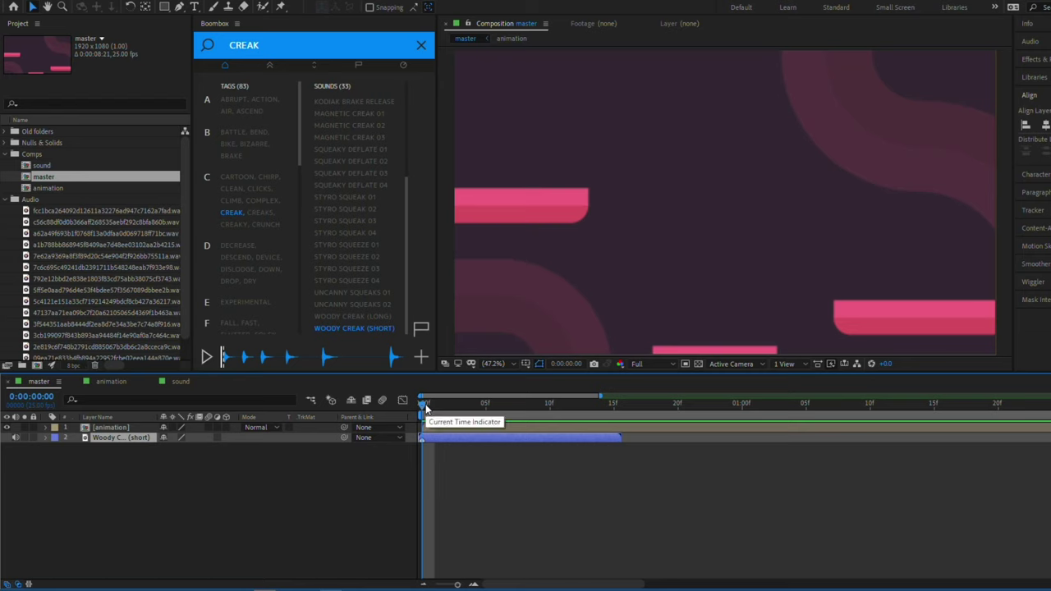
pyautogui.press('Delete')
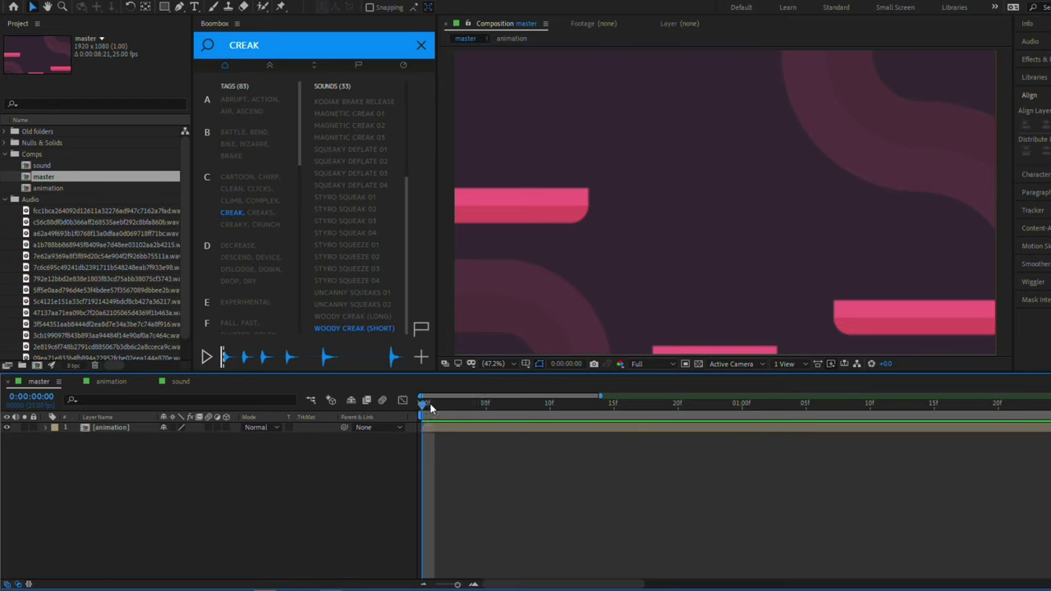
pyautogui.moveTo(431, 403); pyautogui.dragTo(747, 414)
pyautogui.press('BackSpace')
pyautogui.click(422, 359)
# Step: Zoom the timeline in and back out, then jump to the comp's end
pyautogui.press('=')
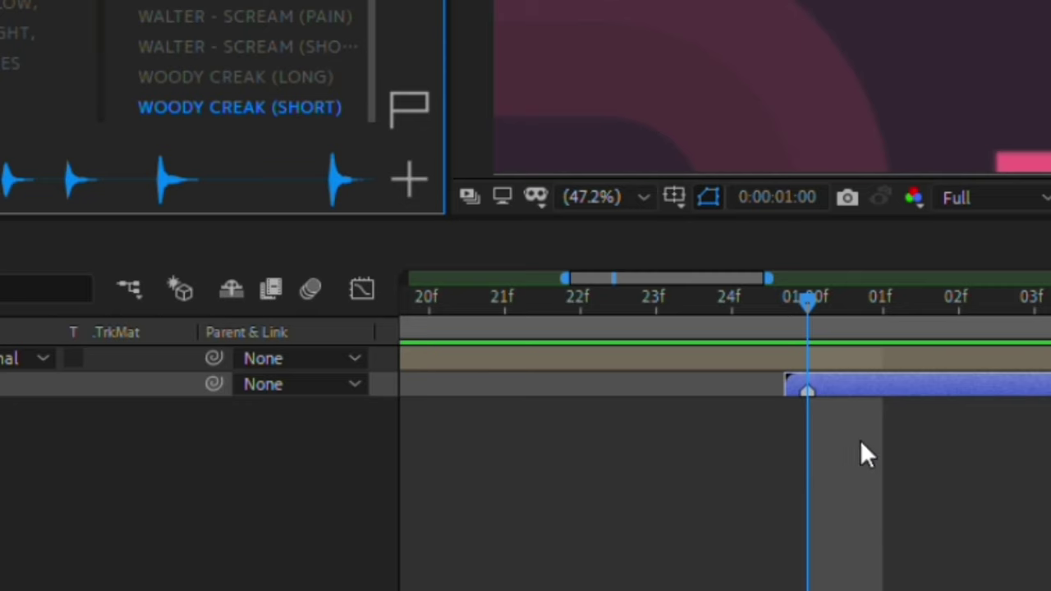
pyautogui.press(';')
pyautogui.press('End')
# Step: Add a second Woody Creak (short) with the playhead at 0:00:02:16
pyautogui.moveTo(977, 305)
pyautogui.mouseDown()
pyautogui.moveTo(1002, 308)
pyautogui.moveTo(967, 300)
pyautogui.mouseUp()
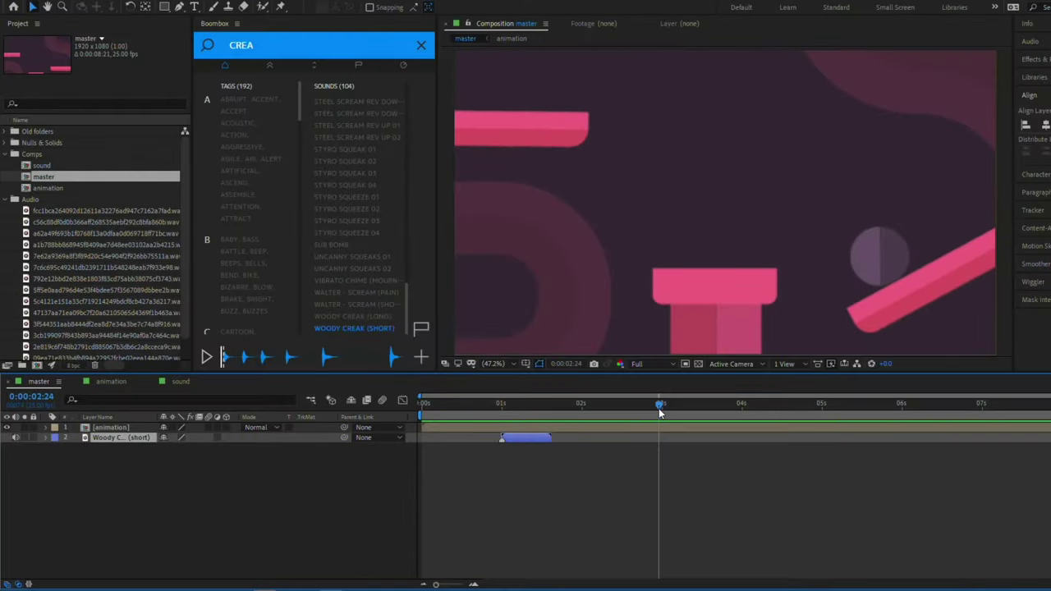
pyautogui.moveTo(645, 406); pyautogui.dragTo(633, 406)
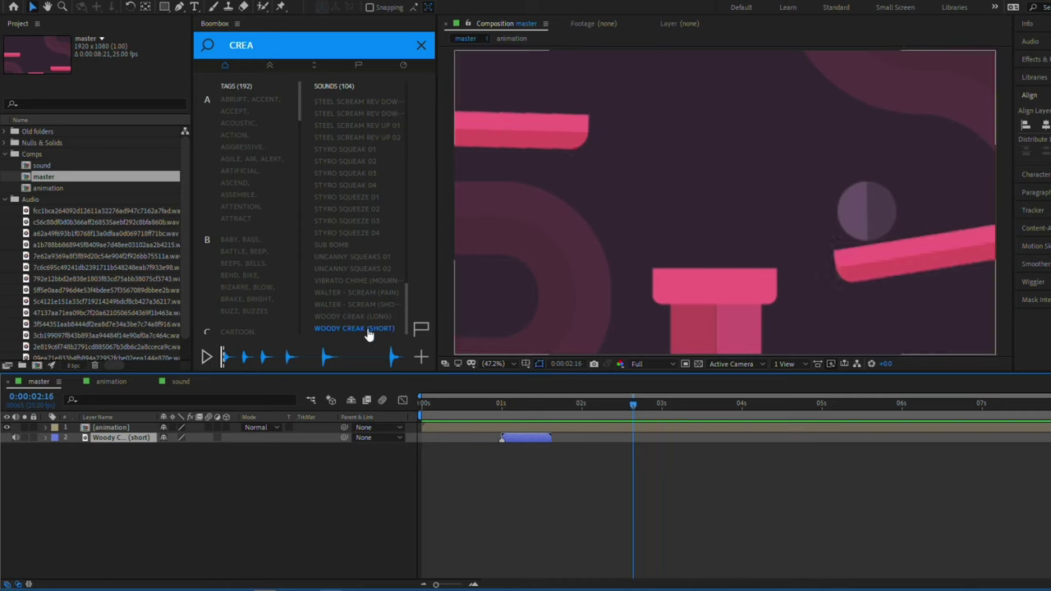
pyautogui.click(419, 357)
# Step: Preview the animation with the creaks, playing from around 0:19–0:21
pyautogui.moveTo(633, 408); pyautogui.dragTo(483, 402)
pyautogui.press('space')
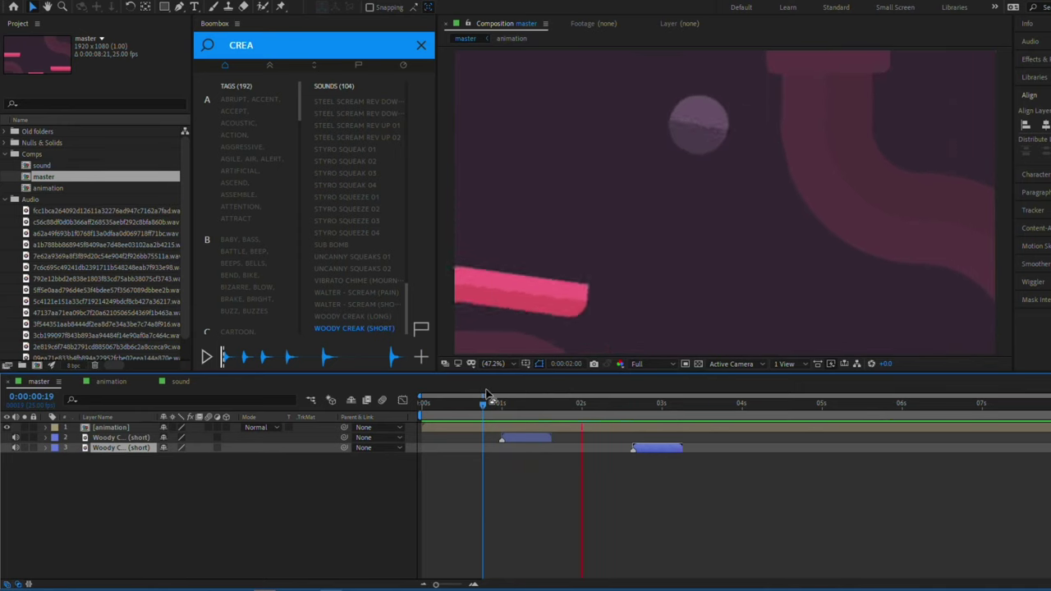
pyautogui.press('space')
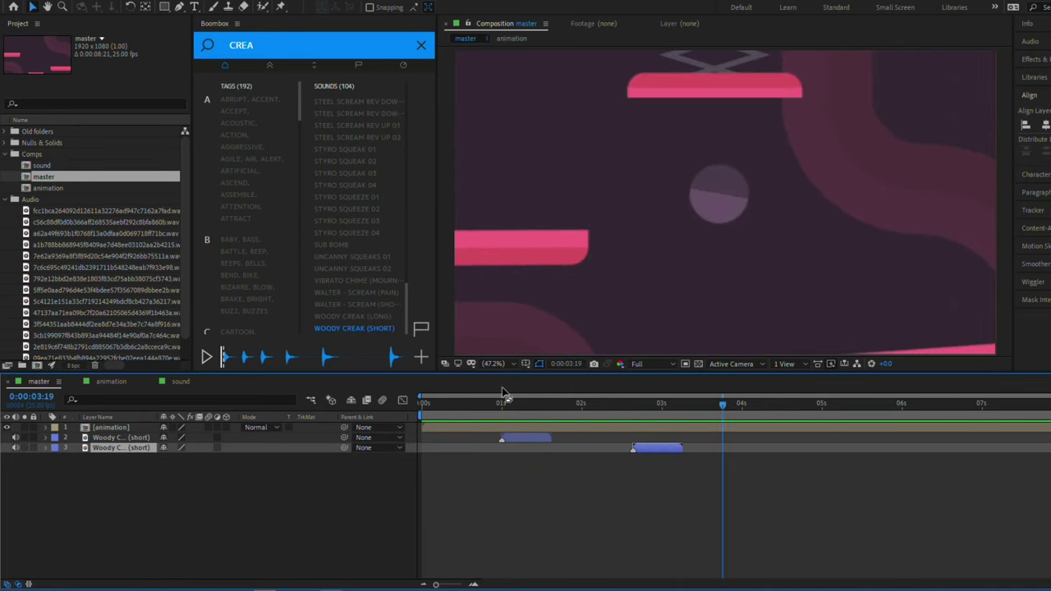
pyautogui.moveTo(501, 400); pyautogui.dragTo(556, 406)
pyautogui.press('space')
# Step: Replace the CREAK search with SWISH in Boombox
pyautogui.doubleClick(322, 53)
pyautogui.press('BackSpace')
pyautogui.write('SWISH')
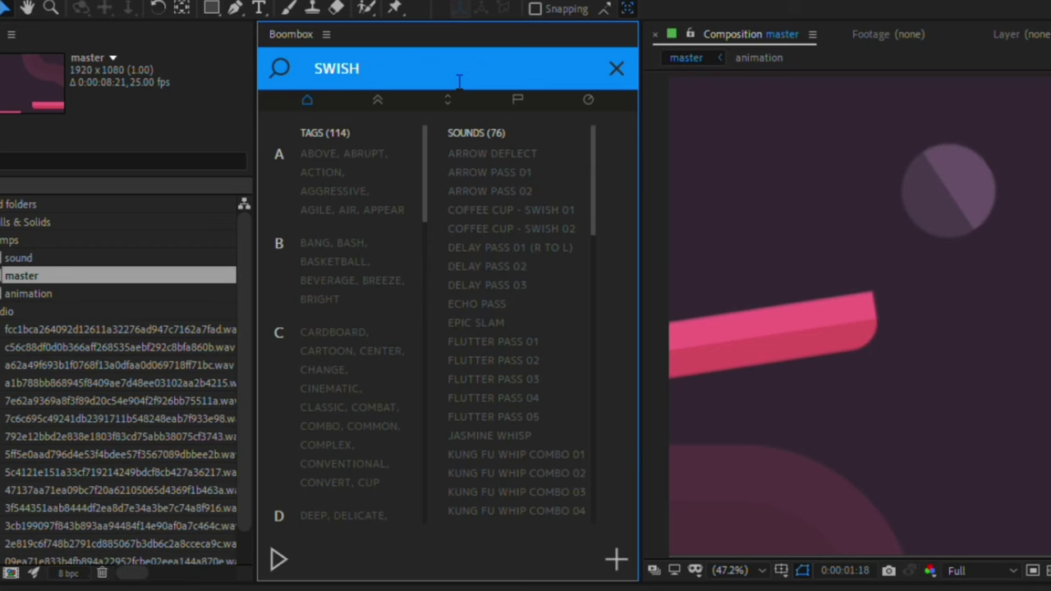
pyautogui.scroll(-5, 577, 357)
# Step: Audition Kung Fu Whip, Laser Pass, Mouth Whoosh, Net Swish and Rapid Swish sounds, picking Rapid Swish 03
pyautogui.click(546, 352)
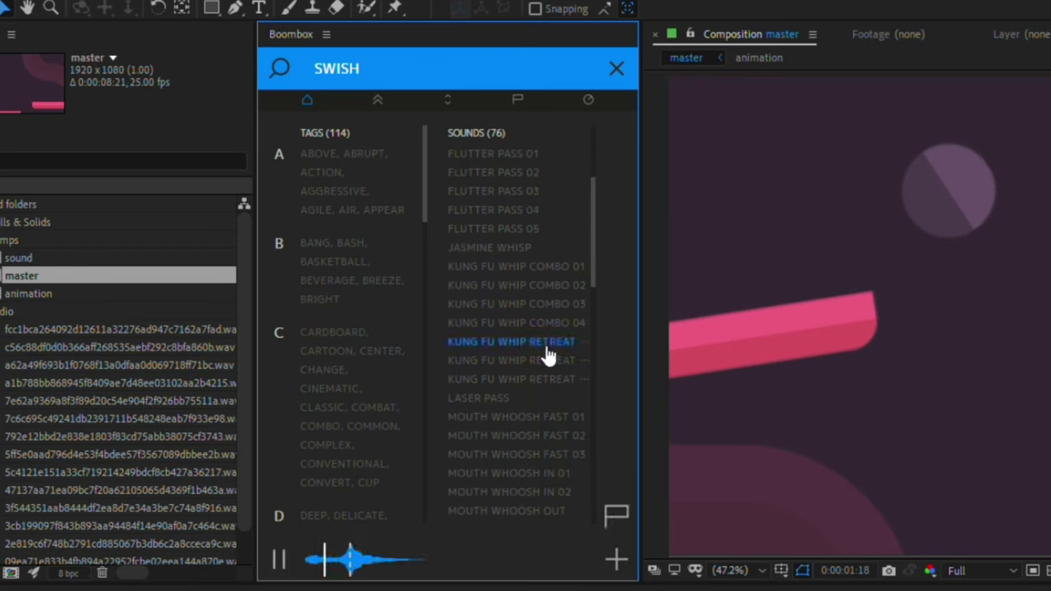
pyautogui.scroll(-3, 547, 349)
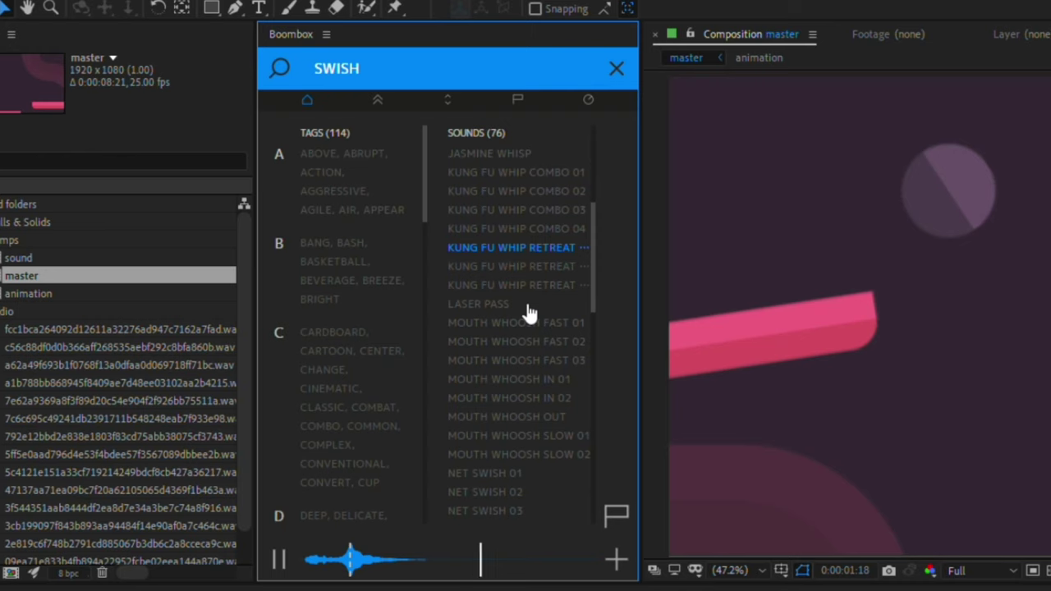
pyautogui.click(529, 305)
pyautogui.click(535, 325)
pyautogui.click(542, 345)
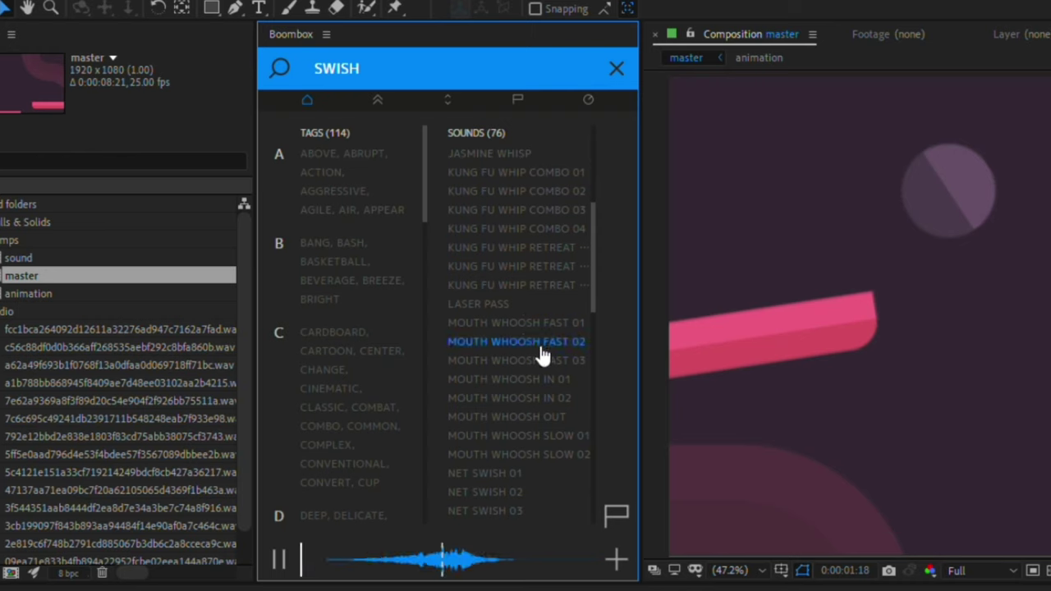
pyautogui.click(547, 420)
pyautogui.scroll(-5, 548, 426)
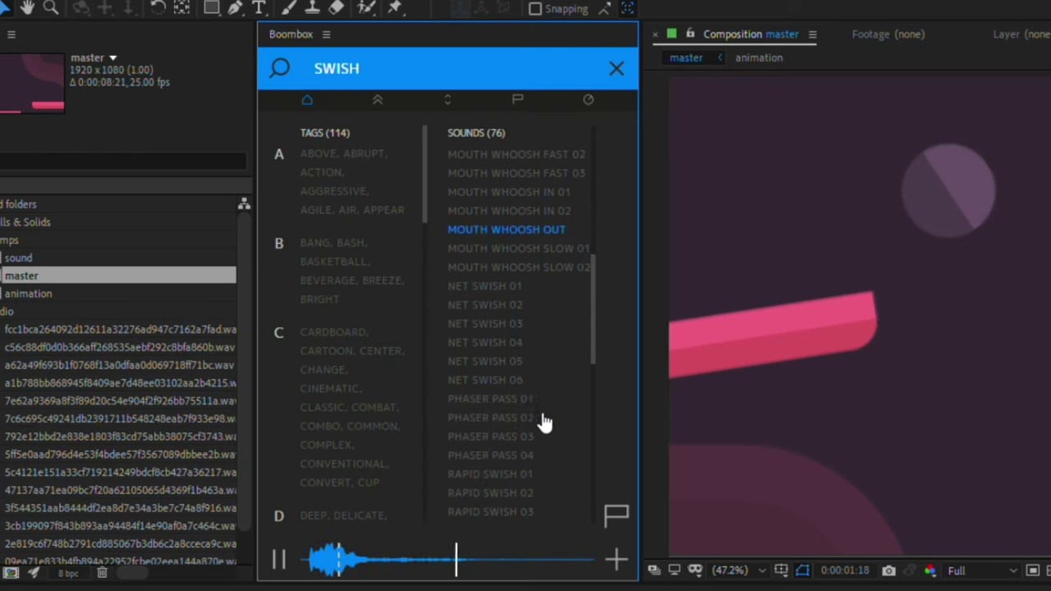
pyautogui.click(535, 359)
pyautogui.scroll(-5, 535, 362)
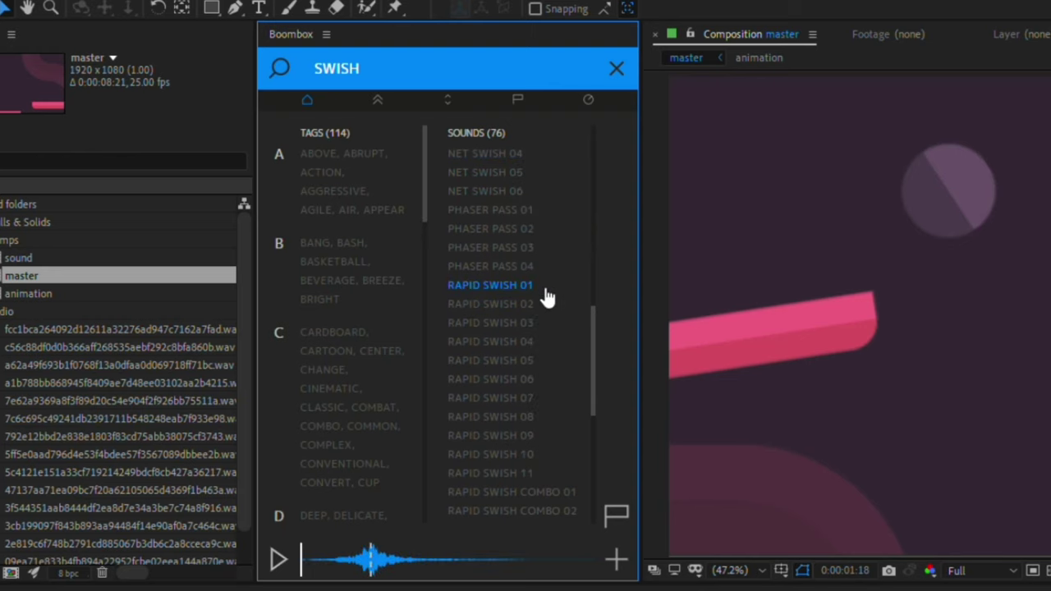
pyautogui.click(547, 306)
pyautogui.click(543, 325)
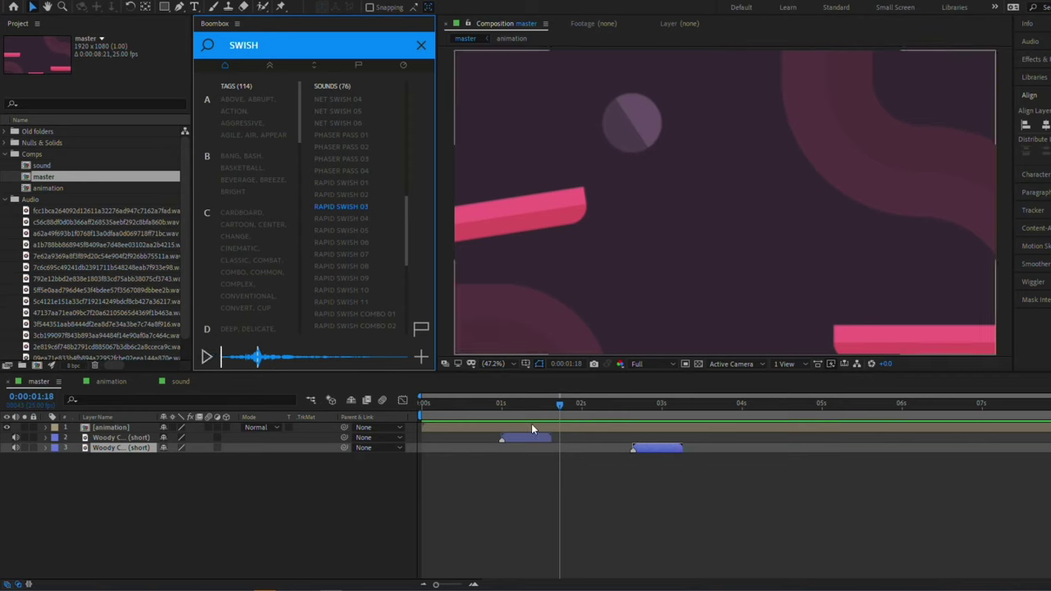
# Step: Add Rapid Swish 03 at 1:16 and preview it with the animation
pyautogui.moveTo(555, 403); pyautogui.dragTo(552, 403)
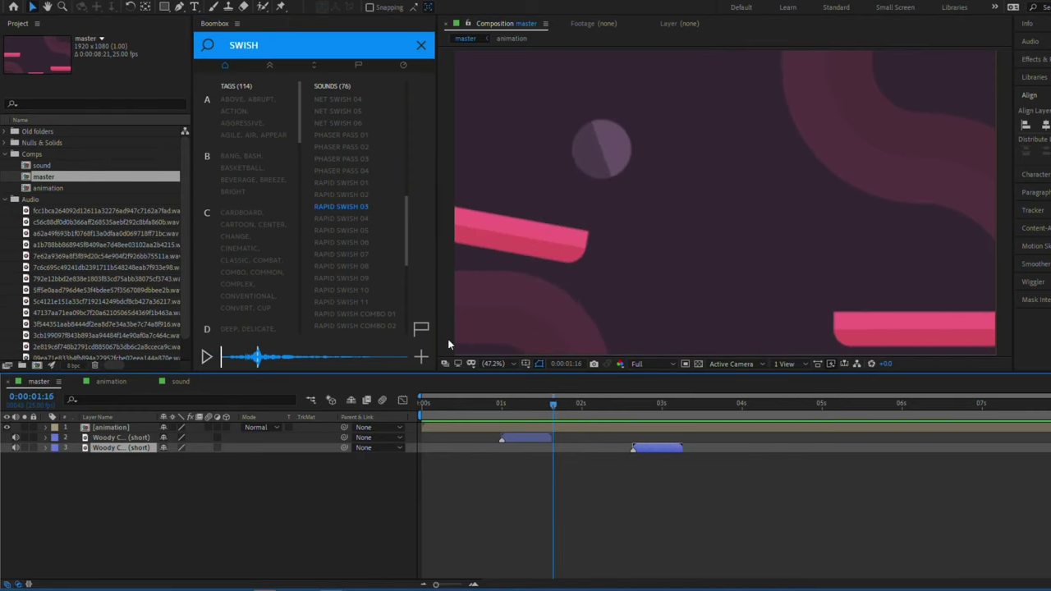
pyautogui.click(422, 358)
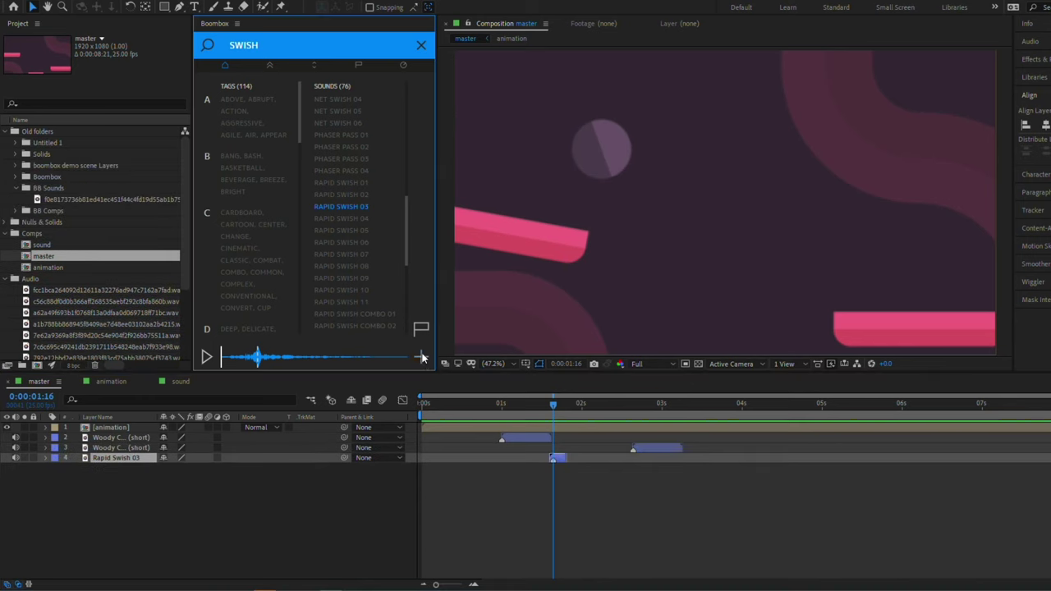
pyautogui.moveTo(549, 401); pyautogui.dragTo(495, 406)
pyautogui.press('space')
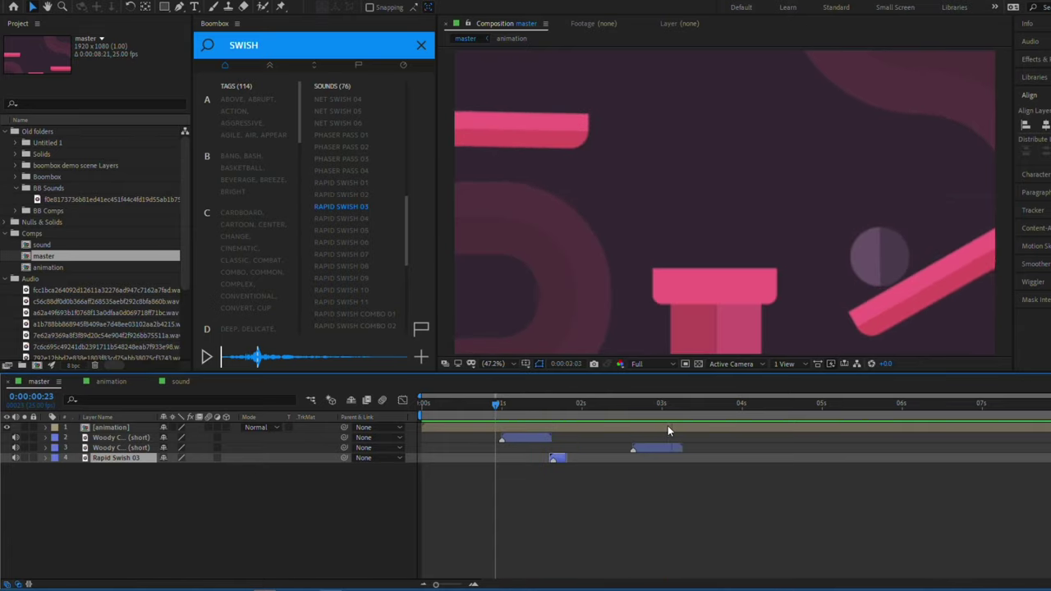
pyautogui.click(674, 409)
# Step: Add Rapid Swish 05 at 3:08 and preview the result
pyautogui.moveTo(674, 411); pyautogui.dragTo(688, 413)
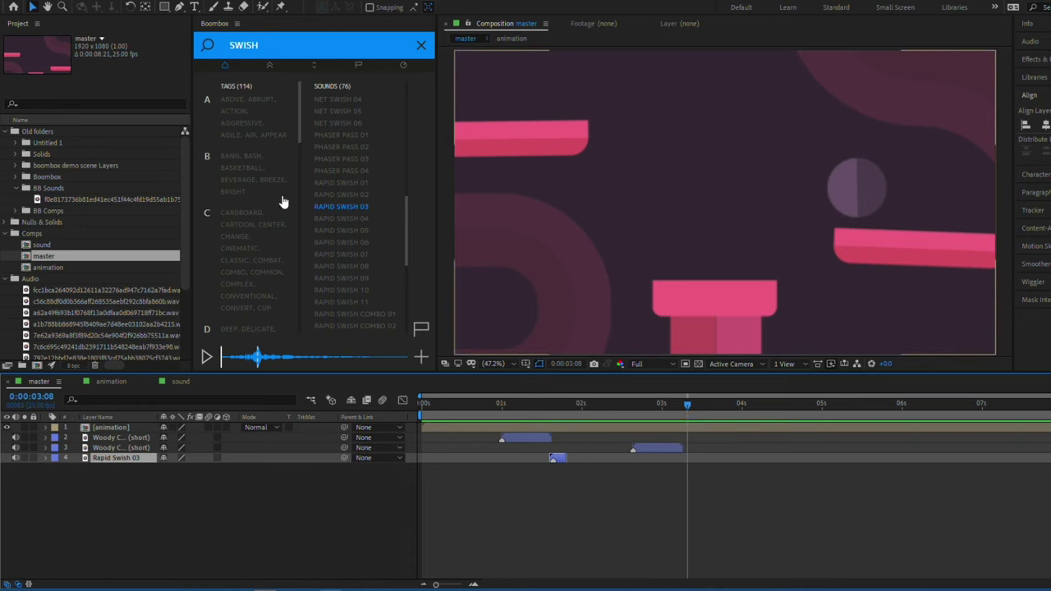
pyautogui.click(345, 230)
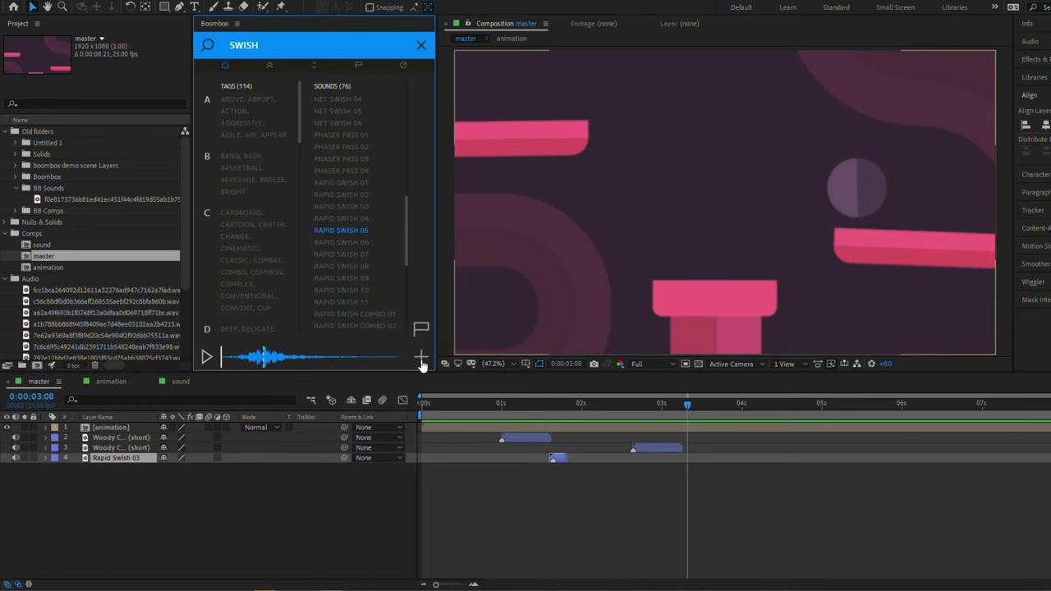
pyautogui.click(420, 359)
pyautogui.click(495, 402)
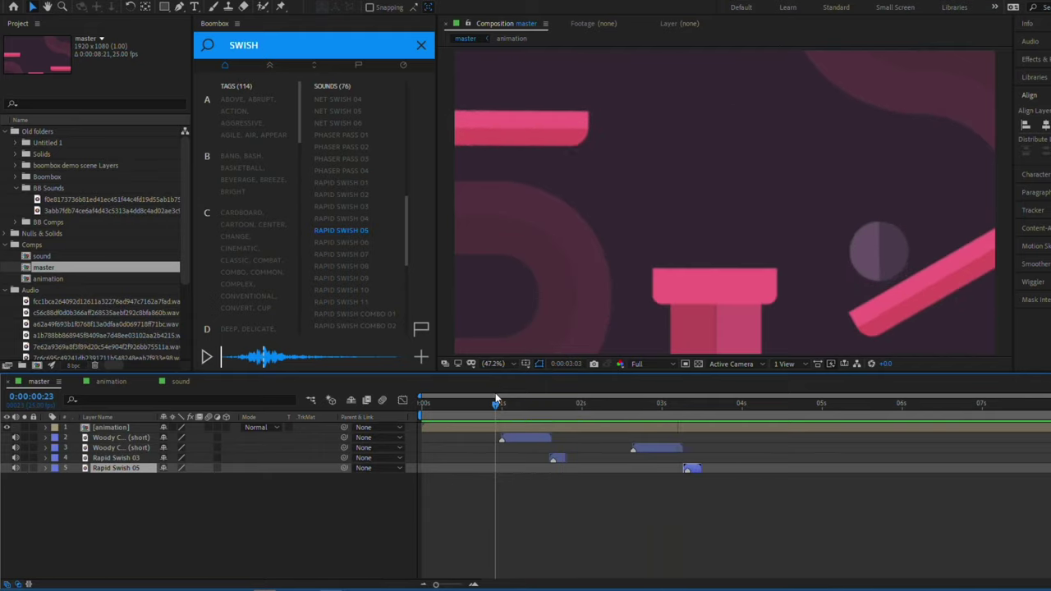
pyautogui.press('space')
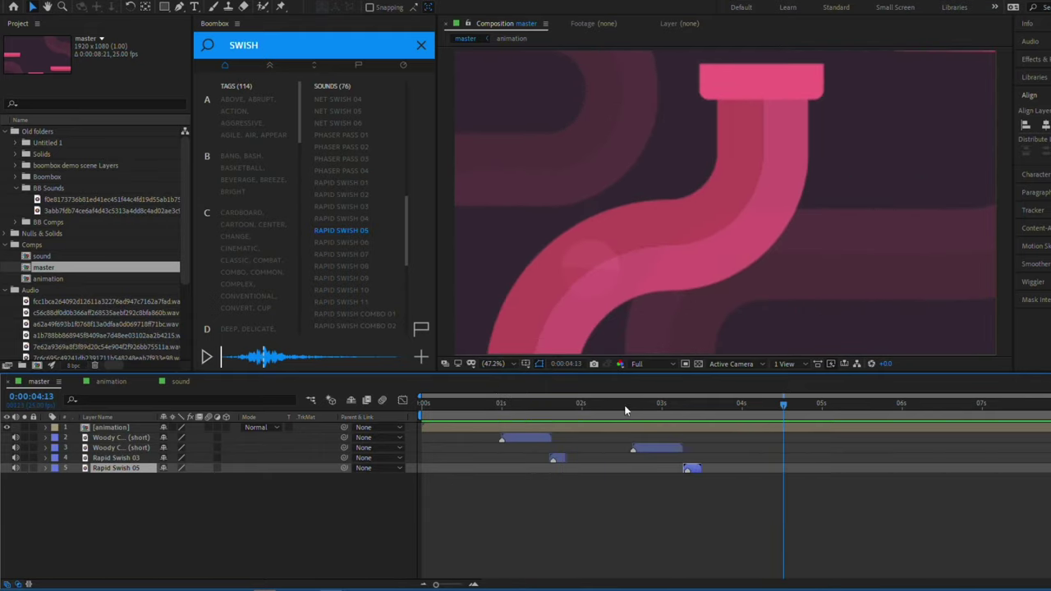
pyautogui.moveTo(700, 407); pyautogui.dragTo(726, 406)
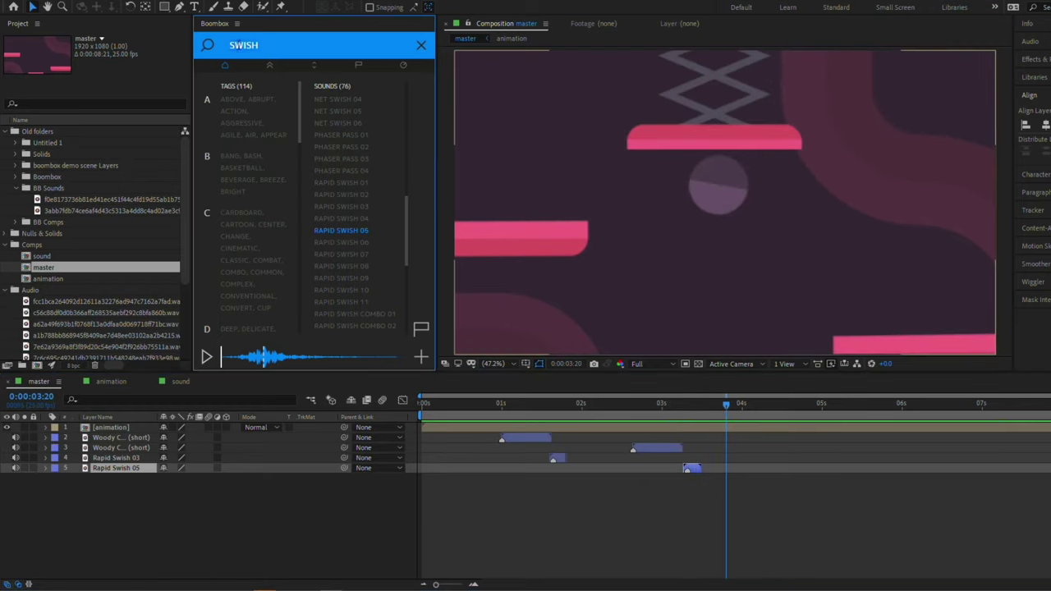
# Step: Search for thump and audition Drum Thump Open 02, Closed 02 and Closed 01
pyautogui.doubleClick(234, 44)
pyautogui.write('thump')
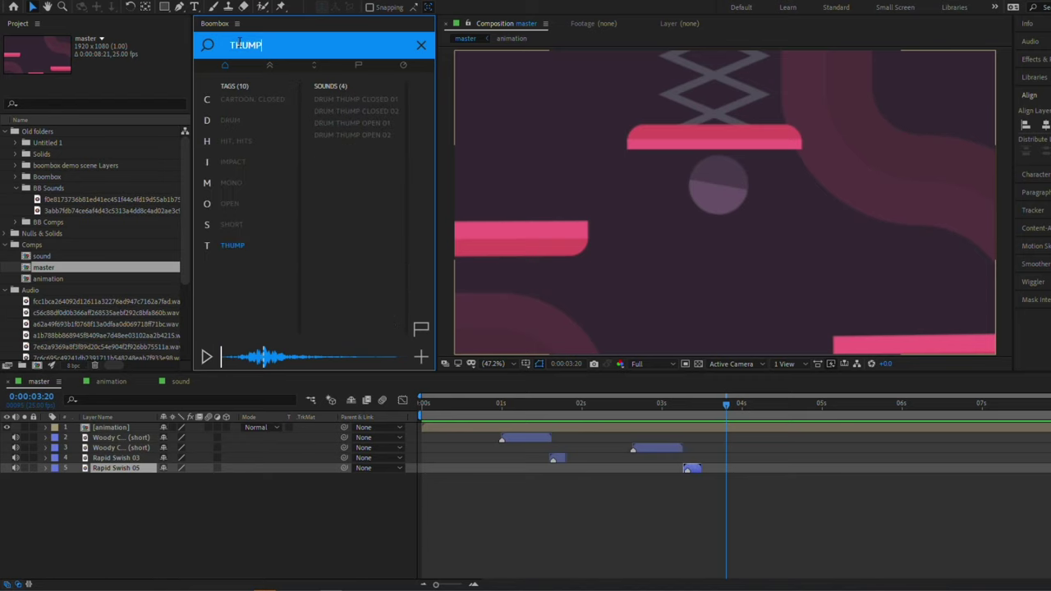
pyautogui.click(358, 137)
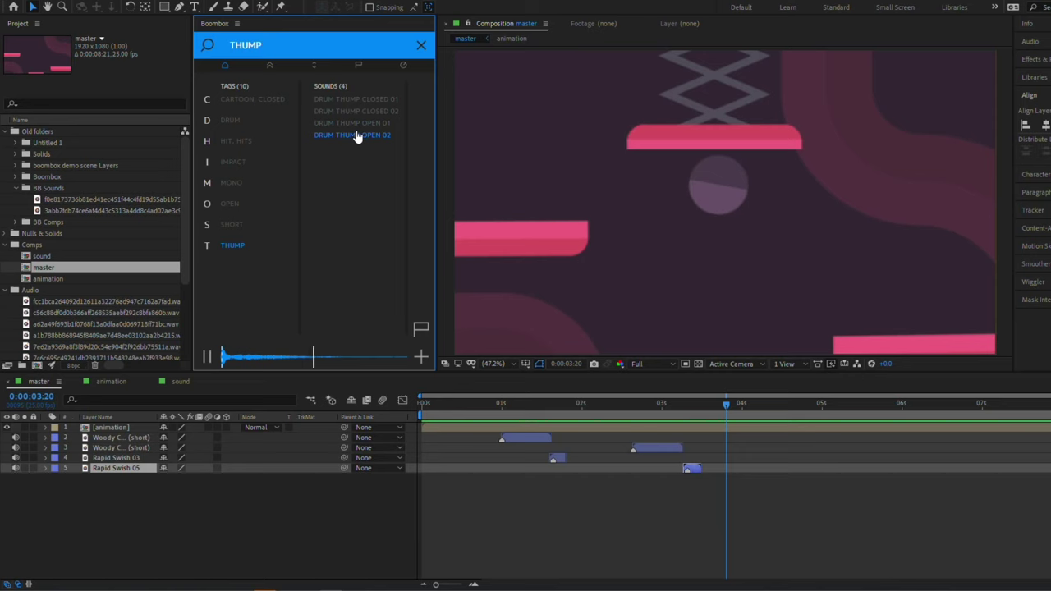
pyautogui.click(364, 112)
pyautogui.click(364, 101)
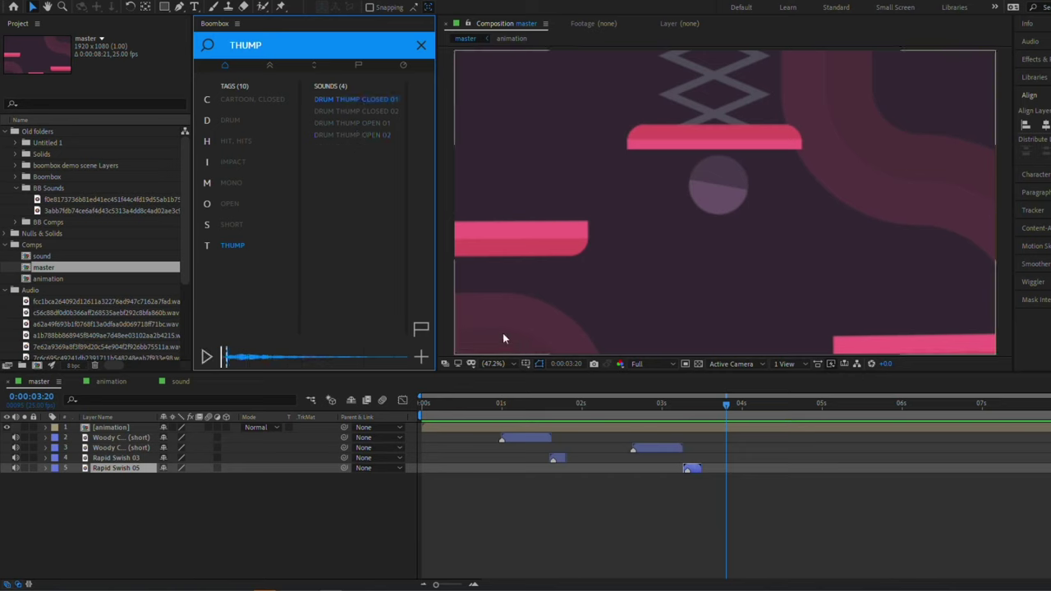
# Step: Add Drum Thump Closed 01 at the playhead and preview it from 0:00:02:15
pyautogui.click(421, 359)
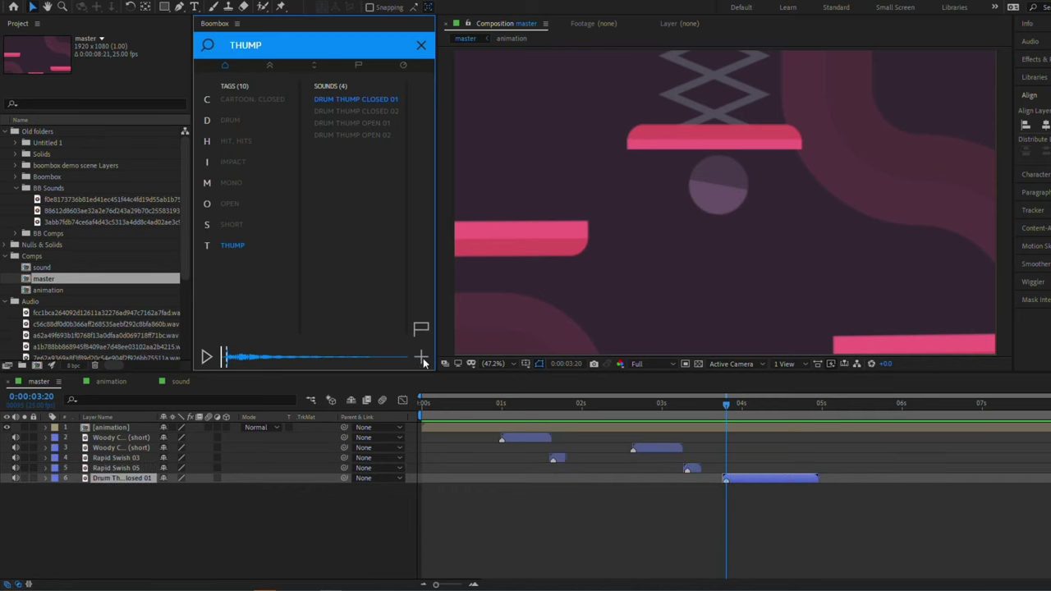
pyautogui.moveTo(725, 406); pyautogui.dragTo(632, 416)
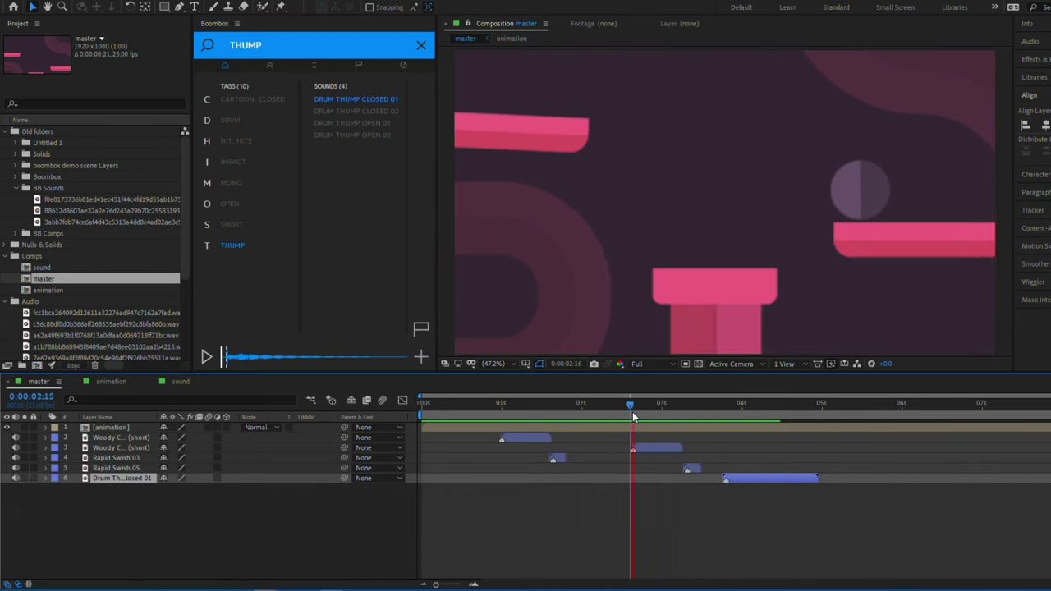
pyautogui.press('space')
pyautogui.click(780, 416)
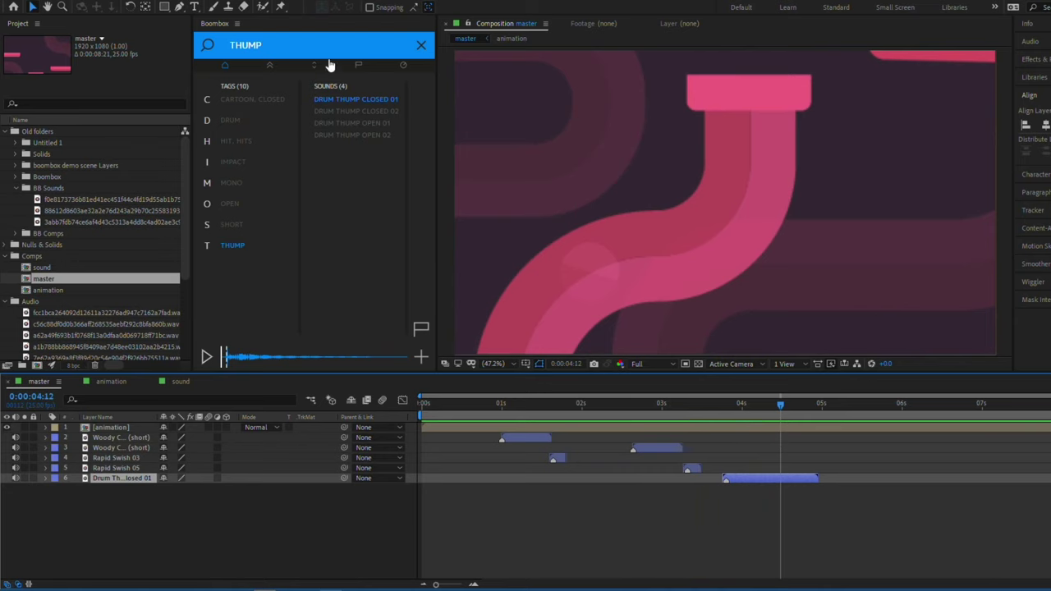
pyautogui.click(257, 48)
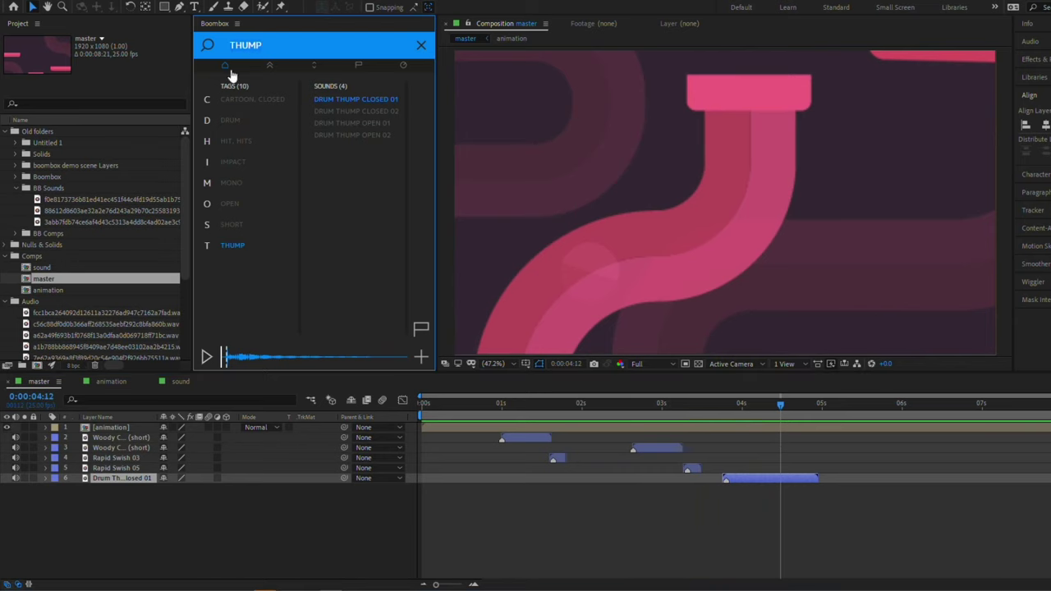
# Step: Search Boombox for ROLL and audition the Onion - Roll 03, 04 and 05 sounds
pyautogui.write('ROLL')
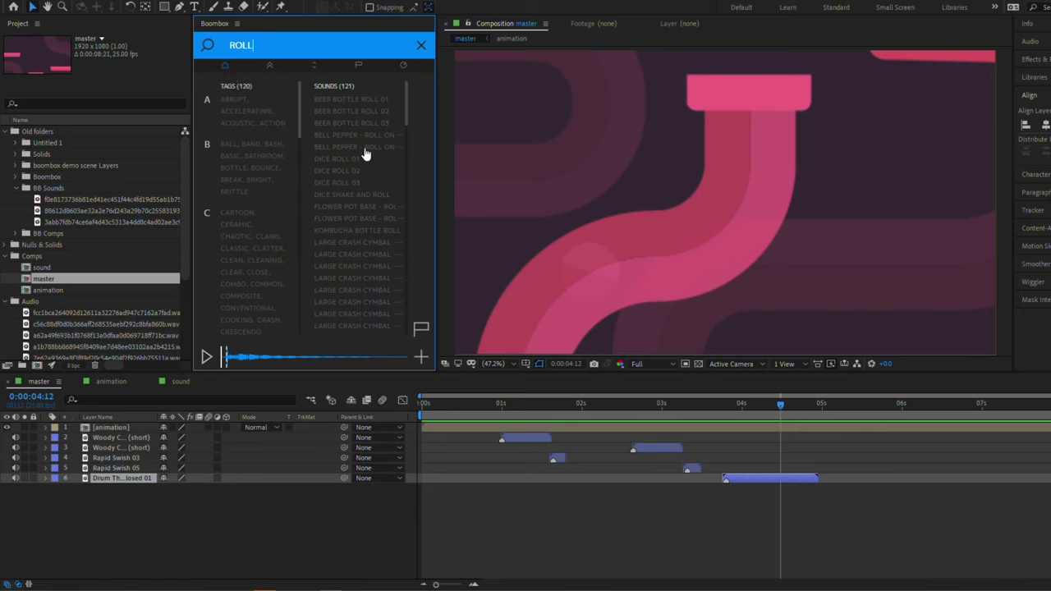
pyautogui.click(365, 149)
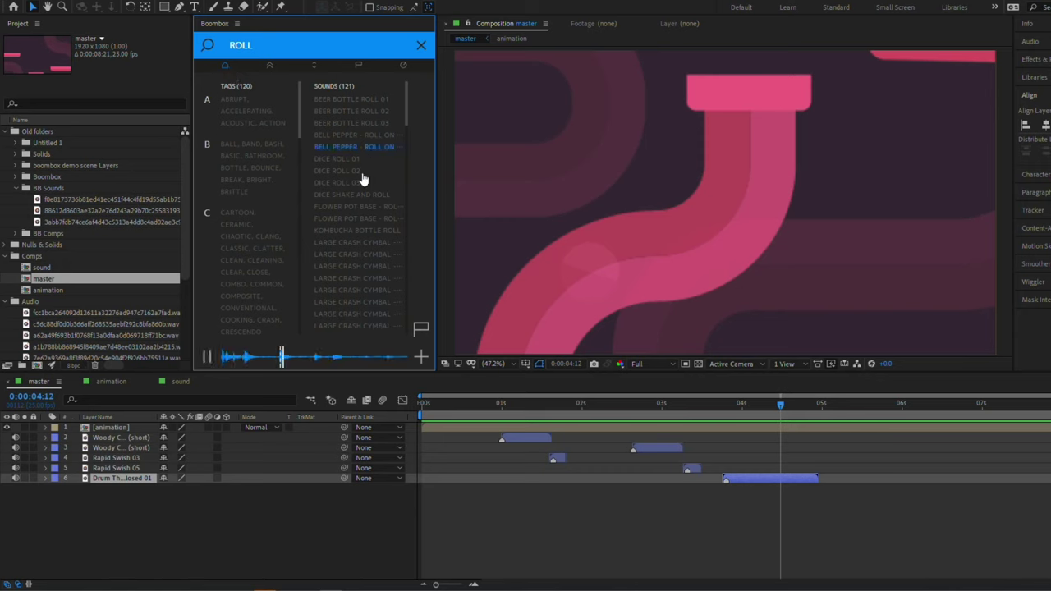
pyautogui.scroll(-5, 370, 165)
pyautogui.click(380, 138)
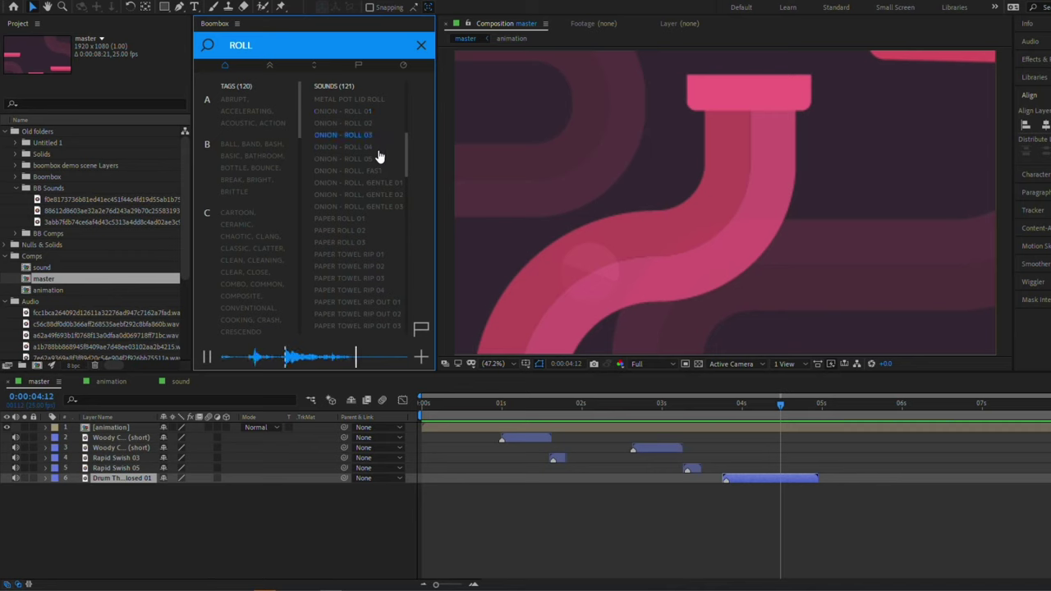
pyautogui.press('Down')
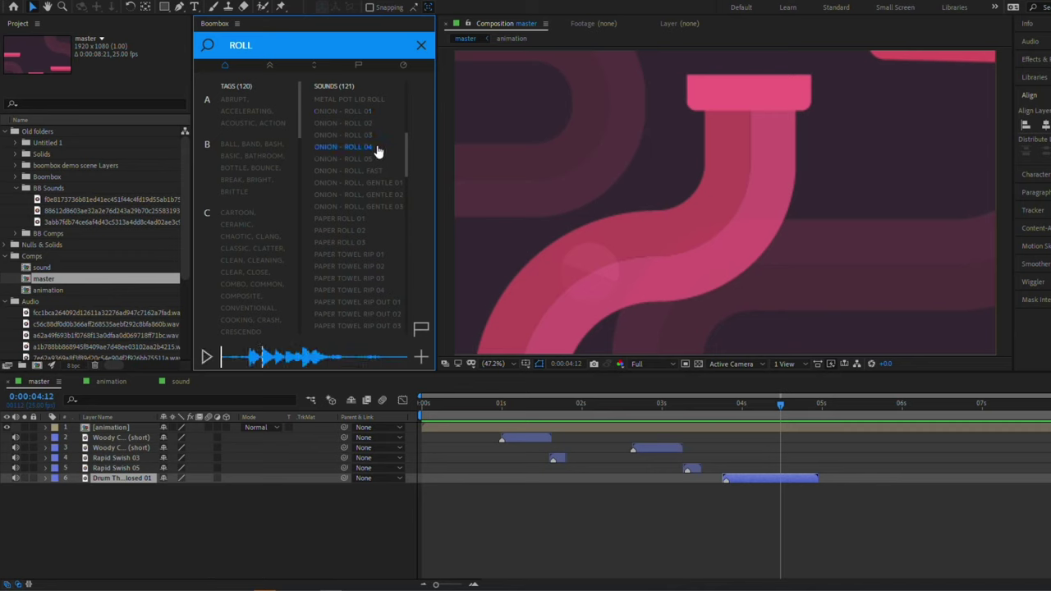
pyautogui.click(372, 158)
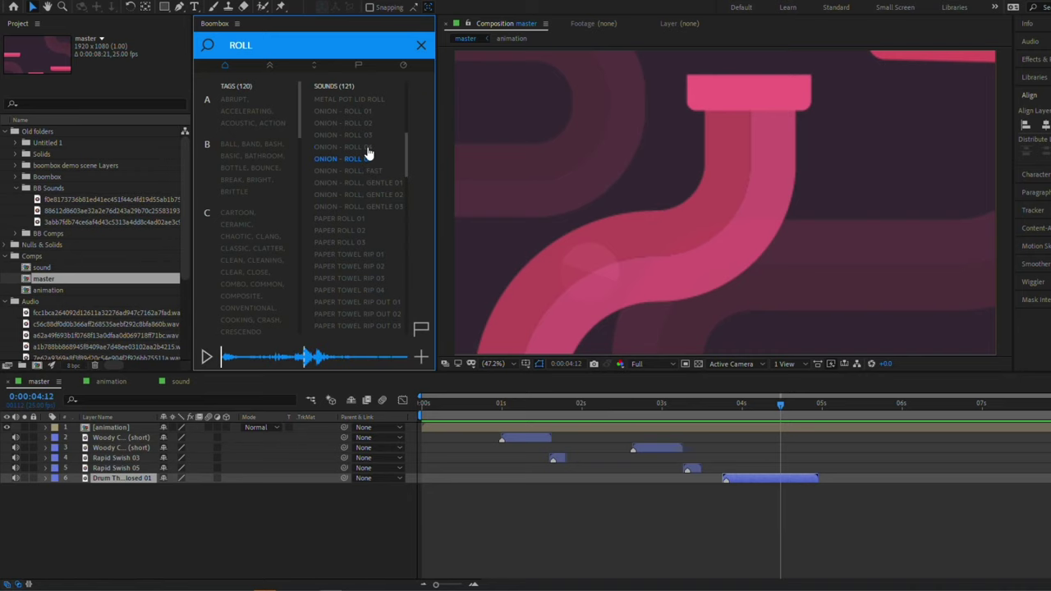
pyautogui.click(368, 149)
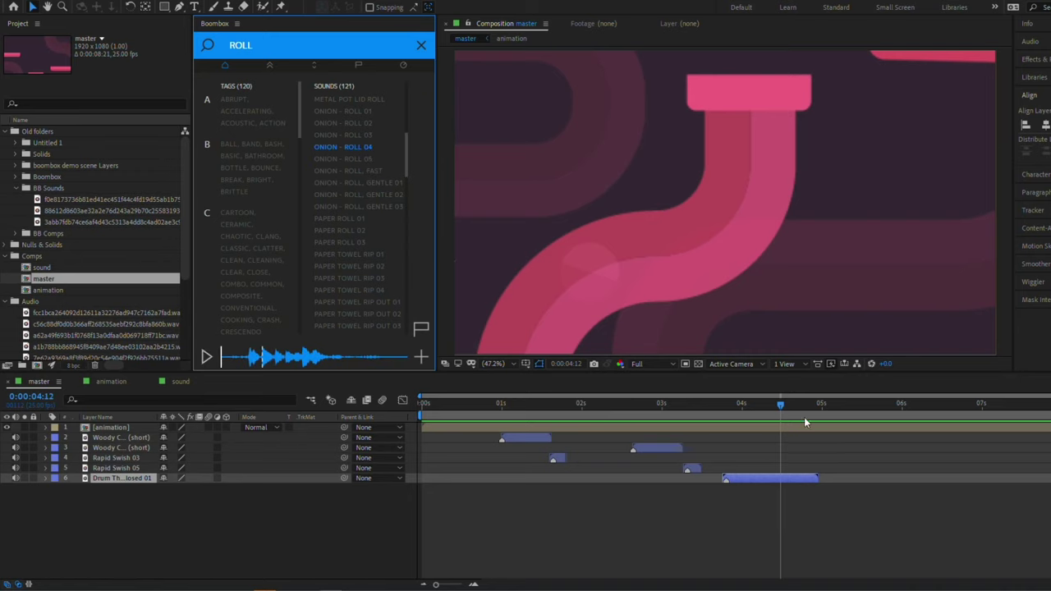
# Step: Add Onion - Roll 04 at 0:00:04:02 and Onion - Roll 05 at 0:00:04:14
pyautogui.moveTo(798, 413); pyautogui.dragTo(749, 416)
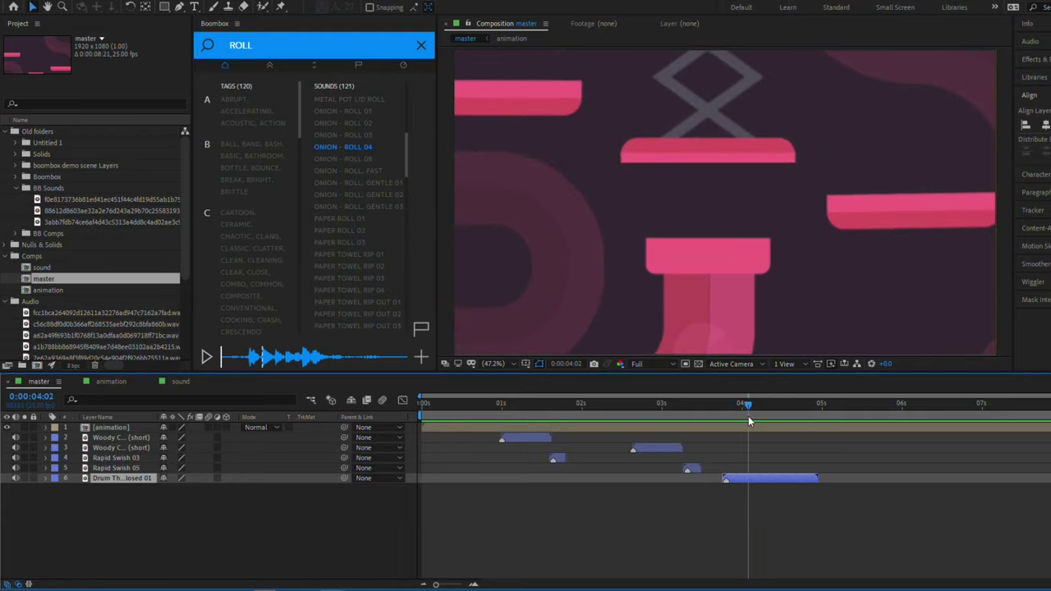
pyautogui.click(420, 359)
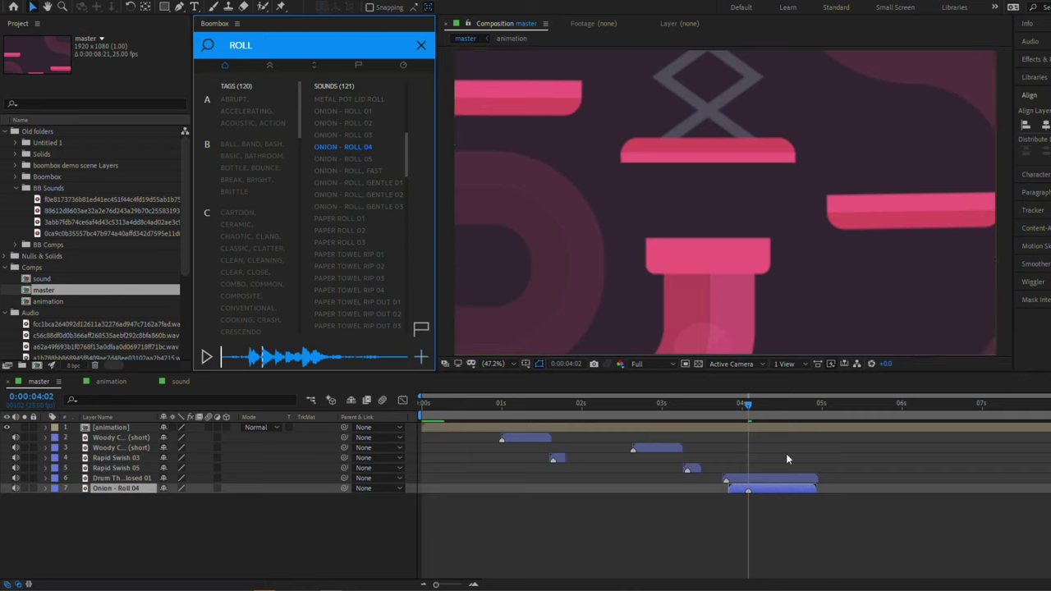
pyautogui.moveTo(742, 404); pyautogui.dragTo(783, 460)
pyautogui.press('space')
pyautogui.press('space')
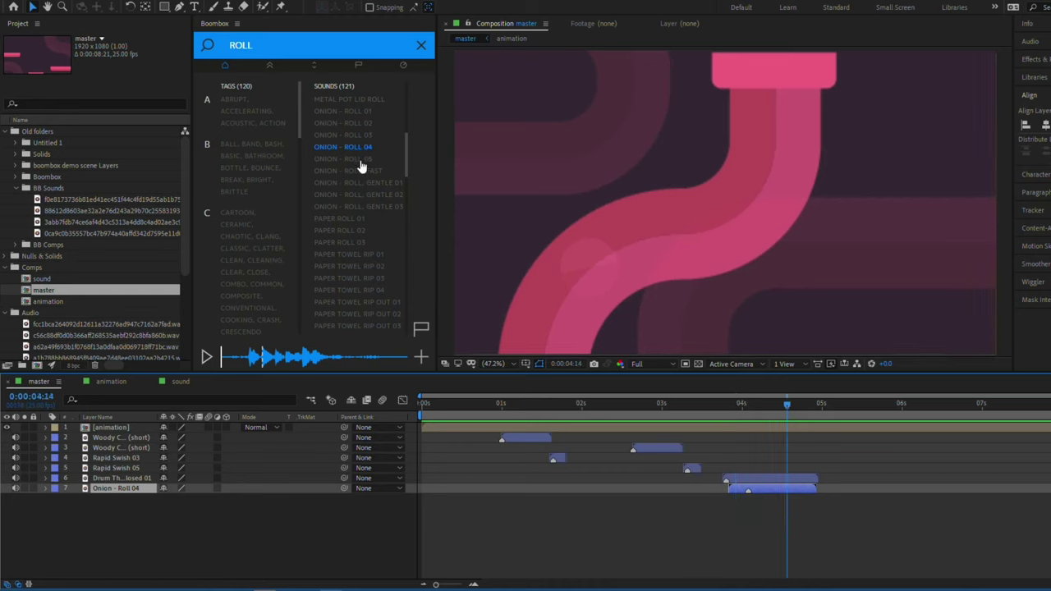
pyautogui.click(360, 159)
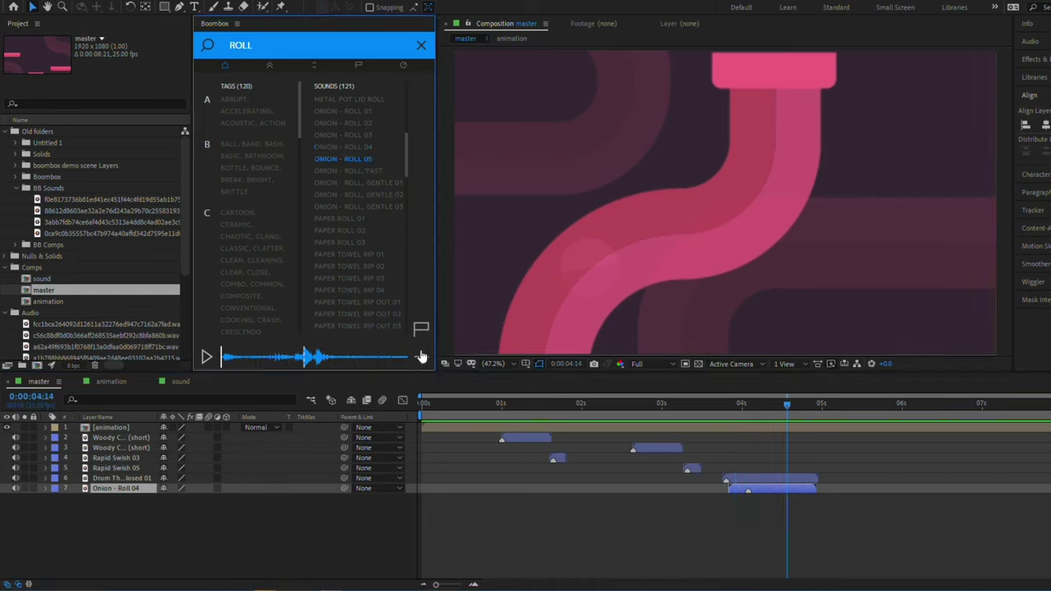
pyautogui.click(364, 164)
pyautogui.click(420, 358)
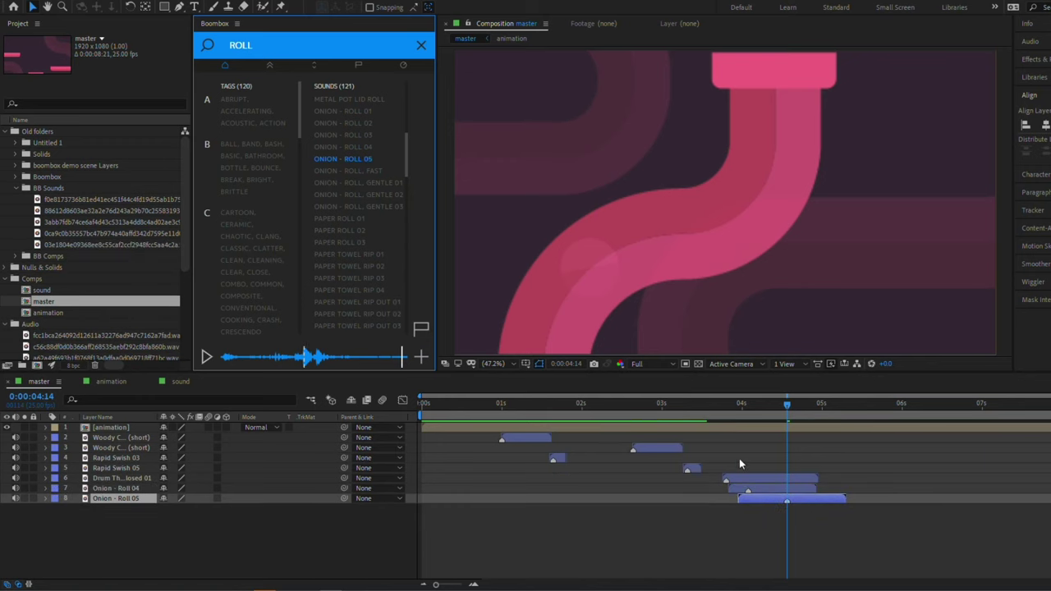
pyautogui.click(810, 495)
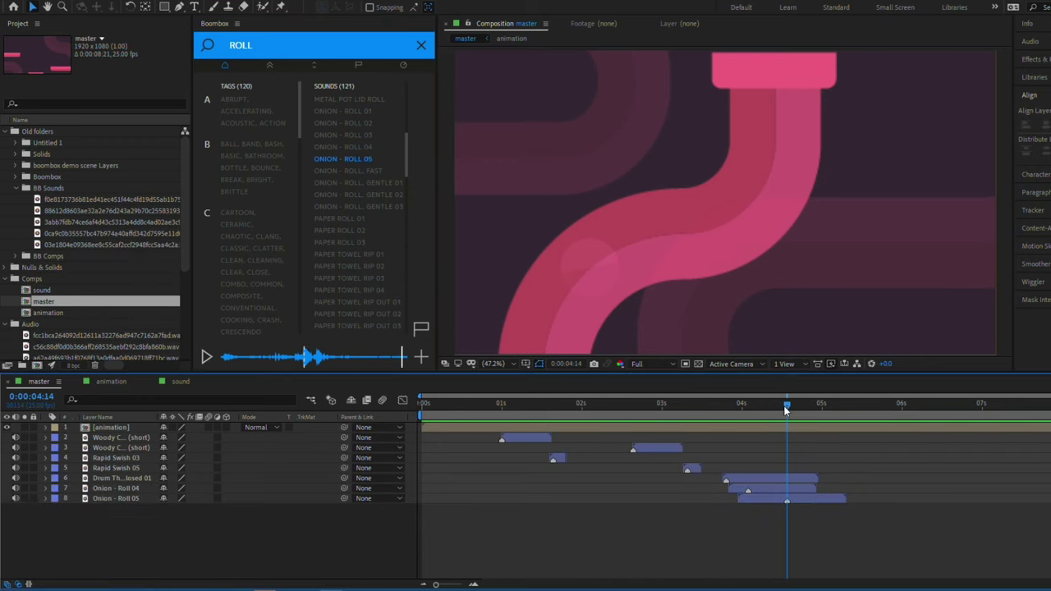
# Step: Add Onion - Roll 02 at 0:00:05:02 and Onion - Roll 01 at 0:00:05:16
pyautogui.moveTo(786, 408); pyautogui.dragTo(829, 403)
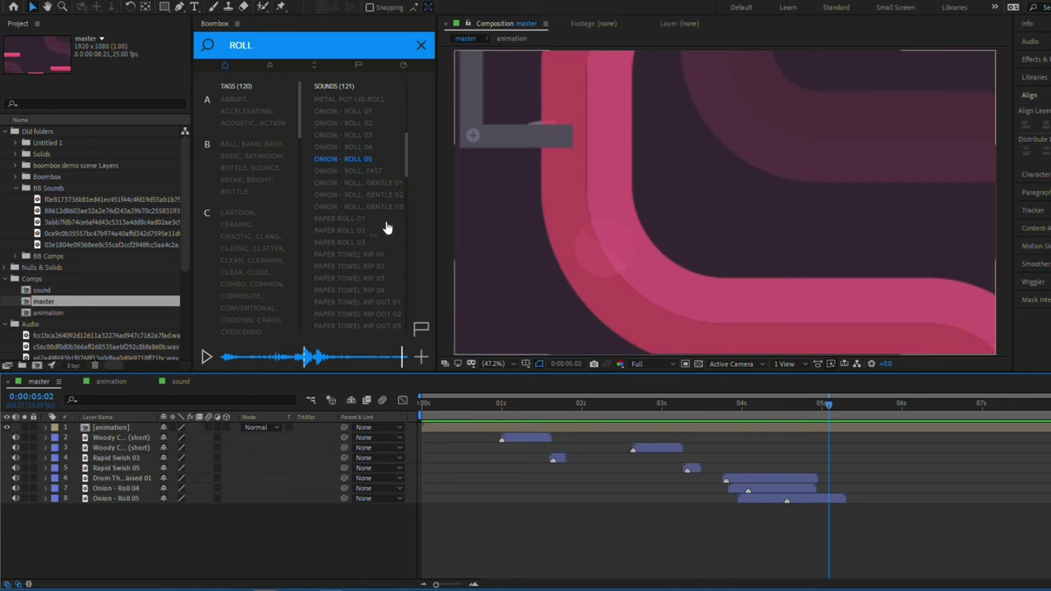
pyautogui.click(374, 123)
pyautogui.click(420, 358)
pyautogui.press('space')
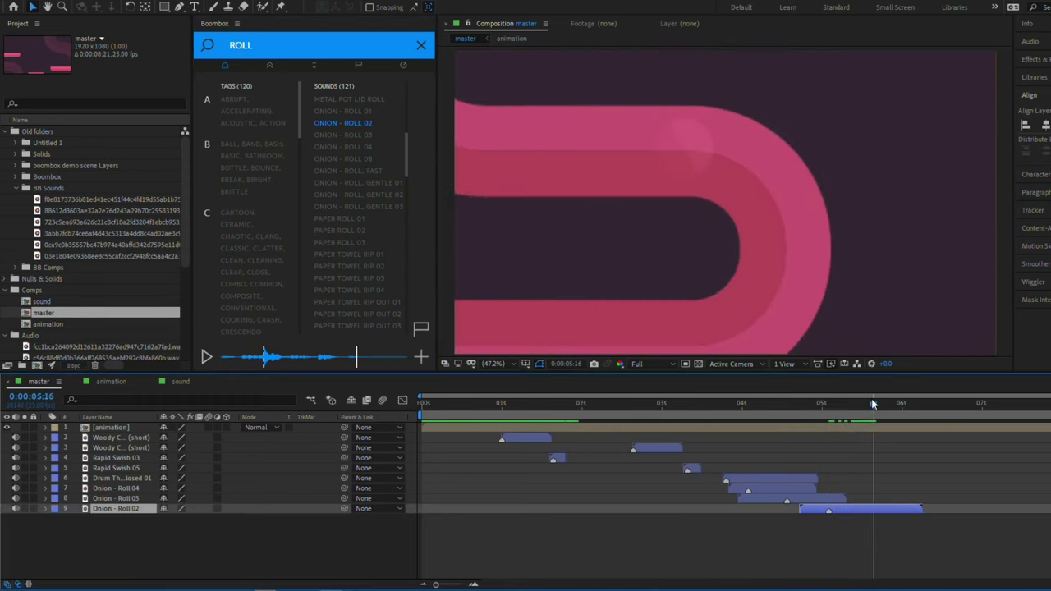
pyautogui.click(364, 125)
pyautogui.click(367, 113)
pyautogui.click(420, 358)
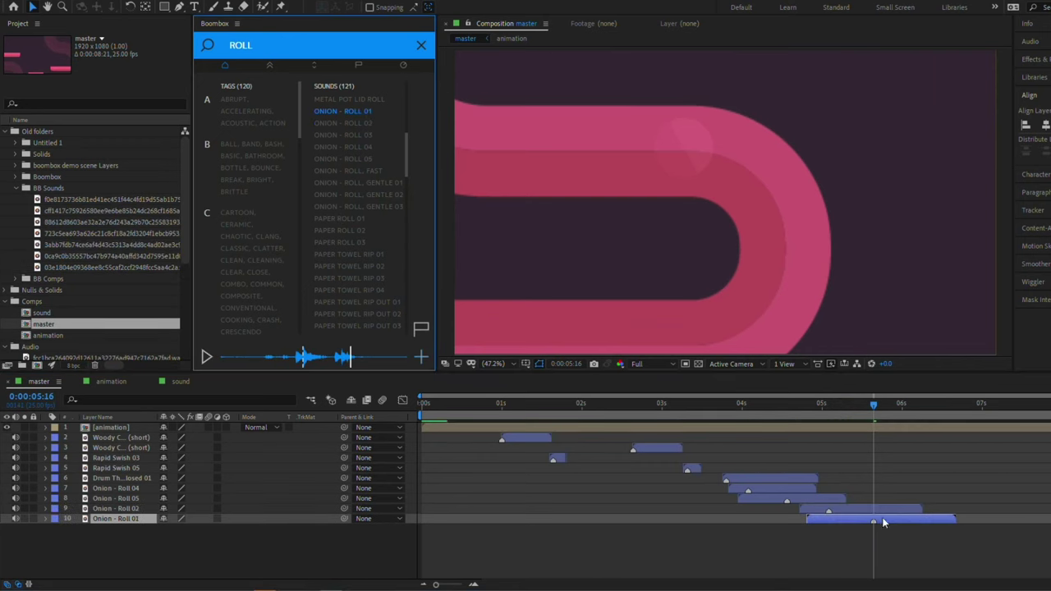
# Step: Add another Onion - Roll 04 at 0:00:06:02, then review the rolls from 0:00:03:20
pyautogui.moveTo(874, 403); pyautogui.dragTo(909, 405)
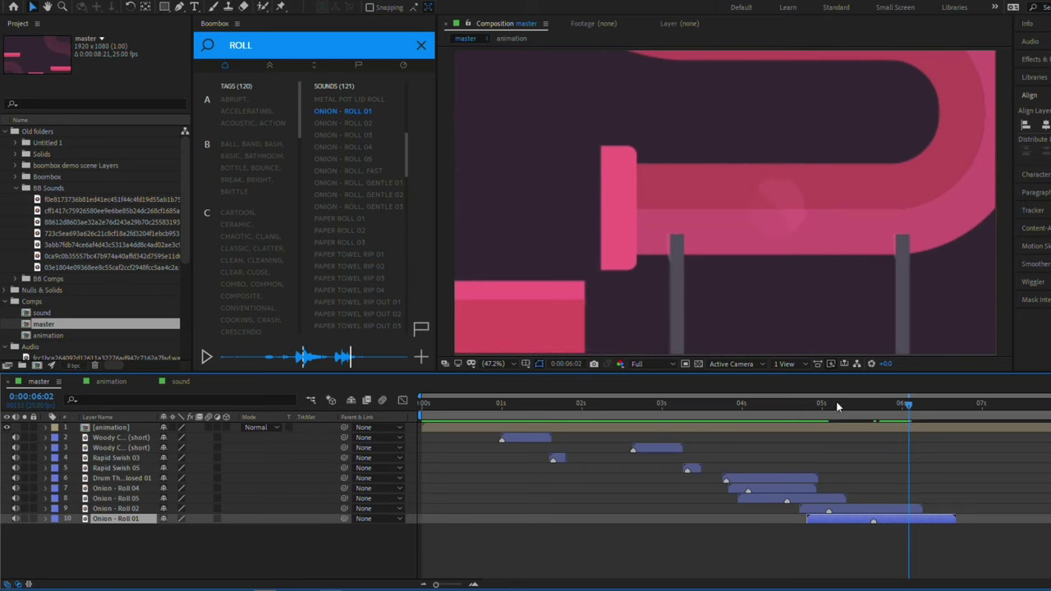
pyautogui.click(782, 480)
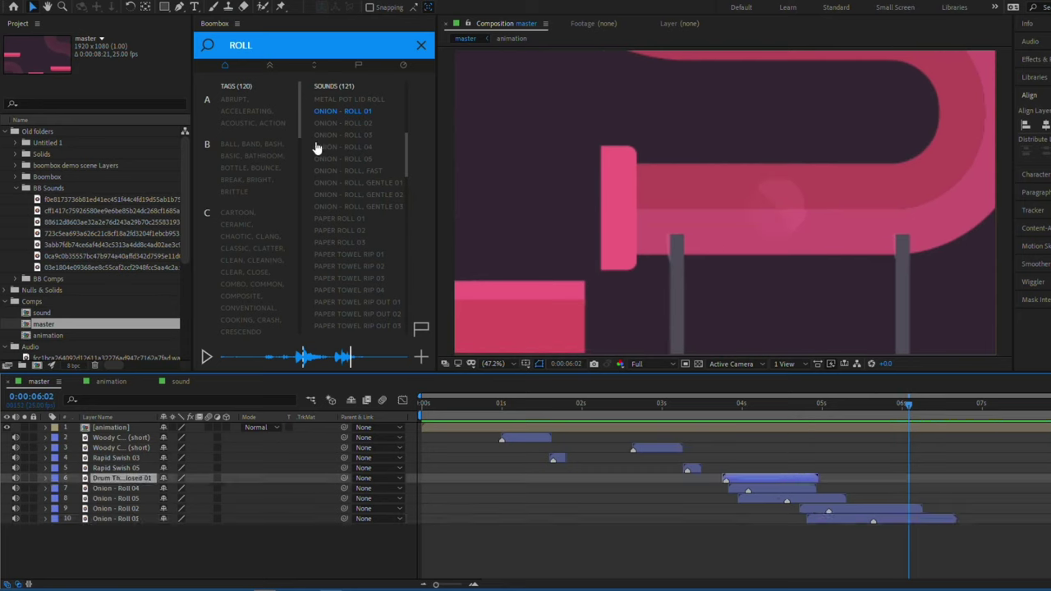
pyautogui.click(357, 157)
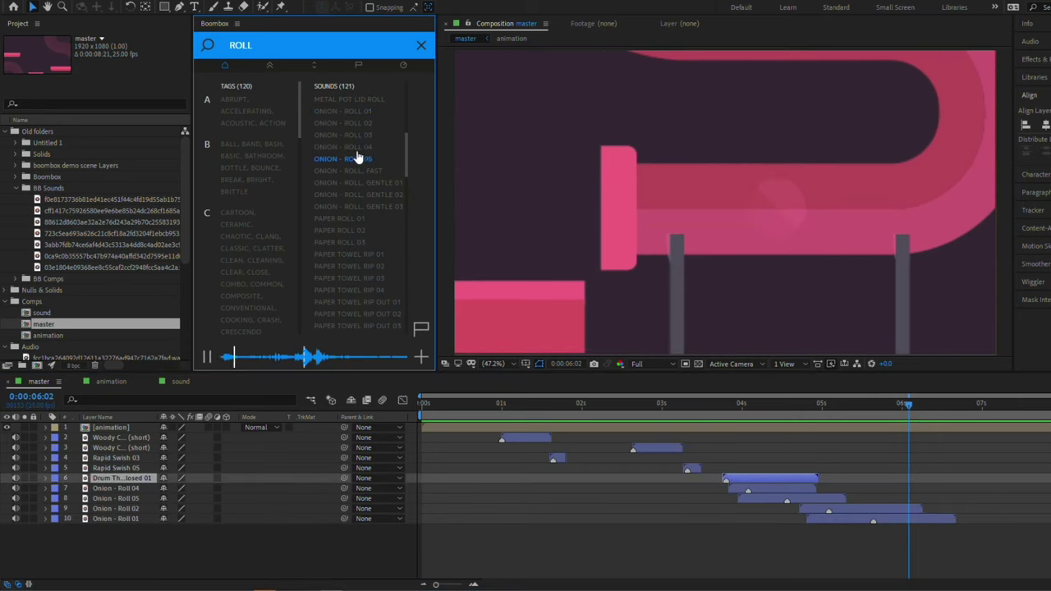
pyautogui.click(421, 358)
pyautogui.moveTo(895, 409); pyautogui.dragTo(727, 406)
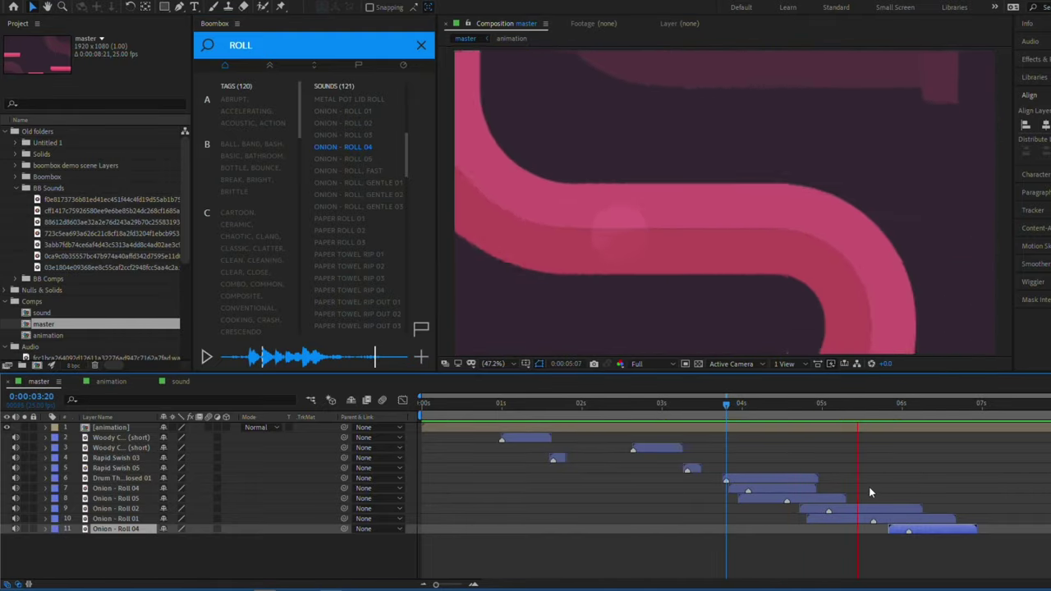
pyautogui.click(937, 406)
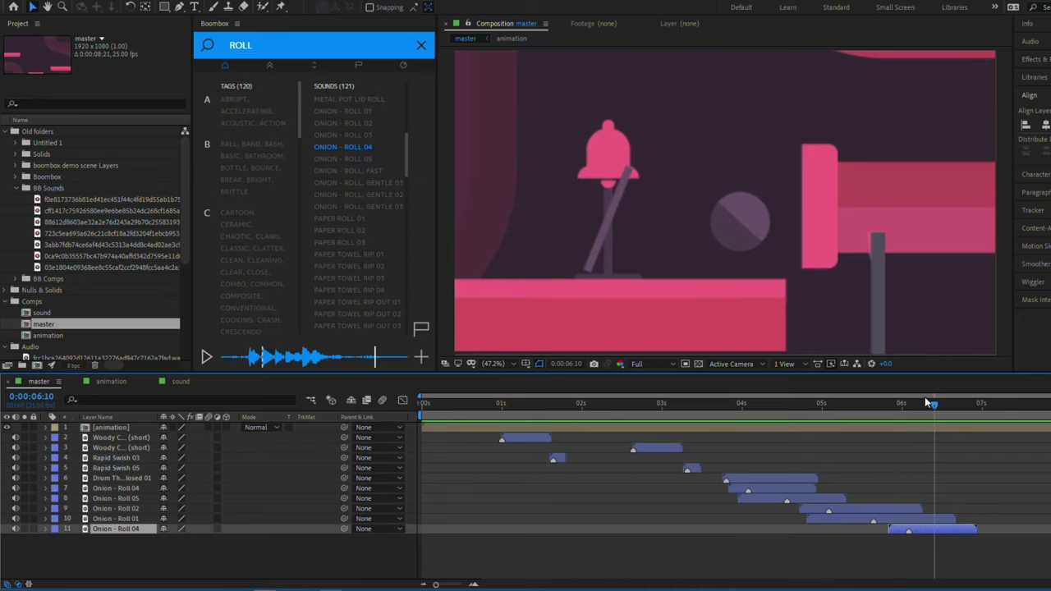
pyautogui.moveTo(937, 409)
pyautogui.mouseDown()
pyautogui.moveTo(916, 412)
pyautogui.moveTo(928, 412)
pyautogui.mouseUp()
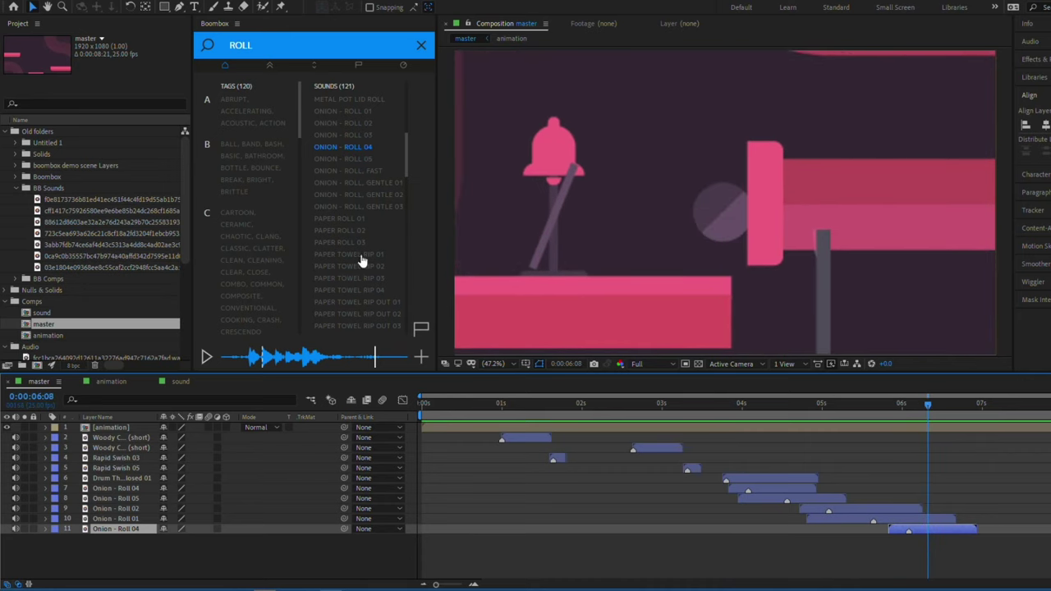
# Step: Search Boombox for SWISH and add Small Swish 02 just after 6 seconds, then play it back
pyautogui.scroll(-2, 363, 260)
pyautogui.press('BackSpace')
pyautogui.press('BackSpace')
pyautogui.press('BackSpace')
pyautogui.press('BackSpace')
pyautogui.write('SWISH')
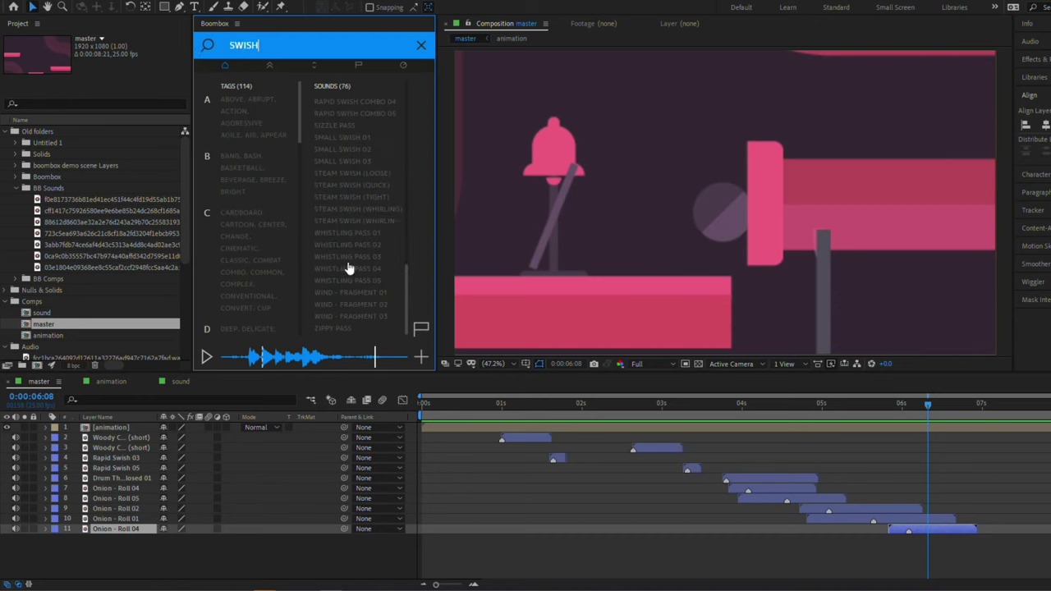
pyautogui.scroll(1, 361, 222)
pyautogui.click(356, 212)
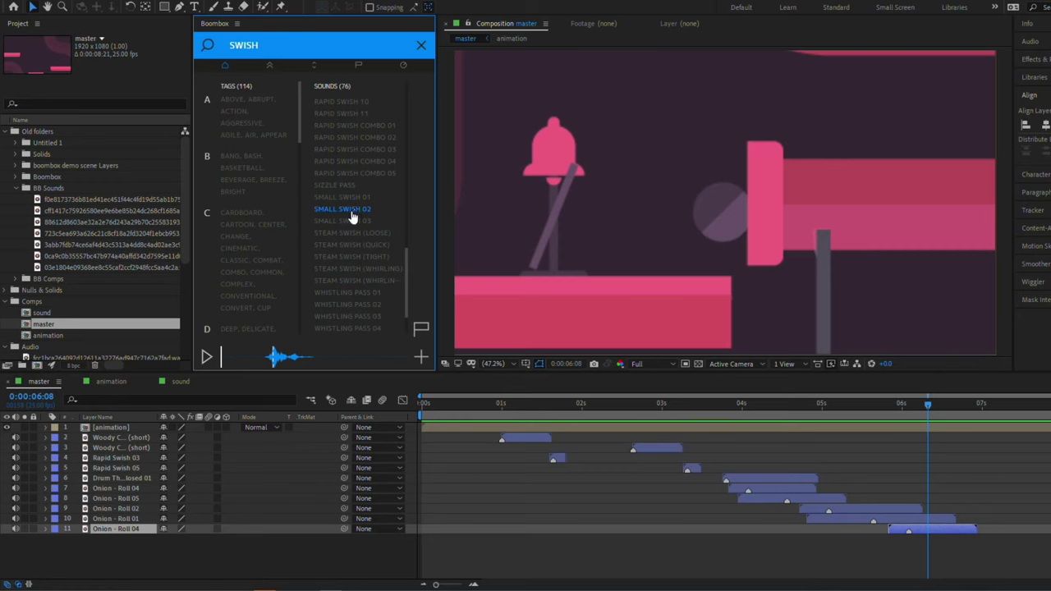
pyautogui.click(420, 358)
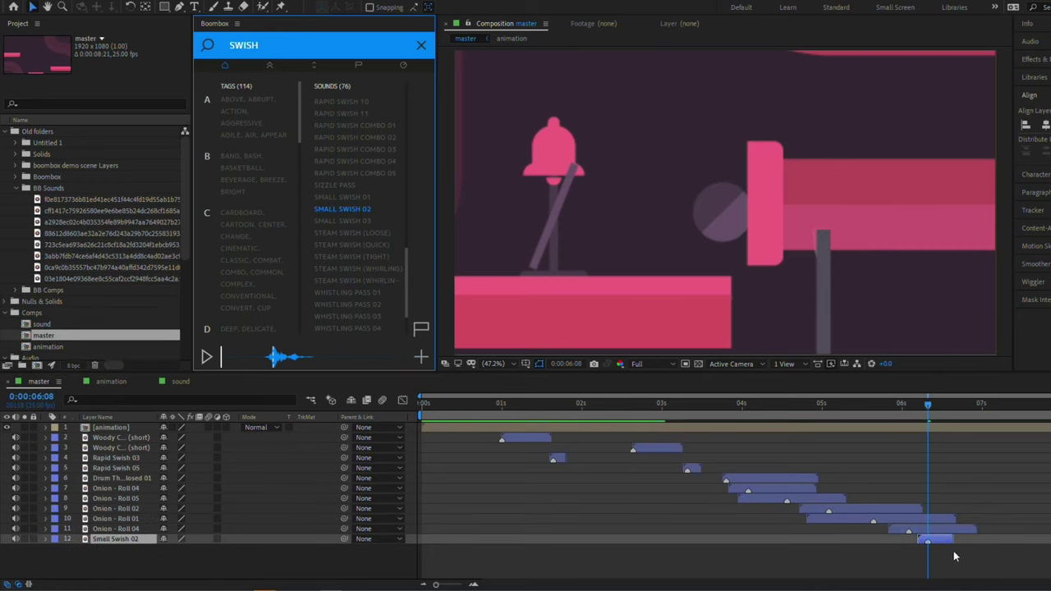
pyautogui.click(910, 406)
pyautogui.press('space')
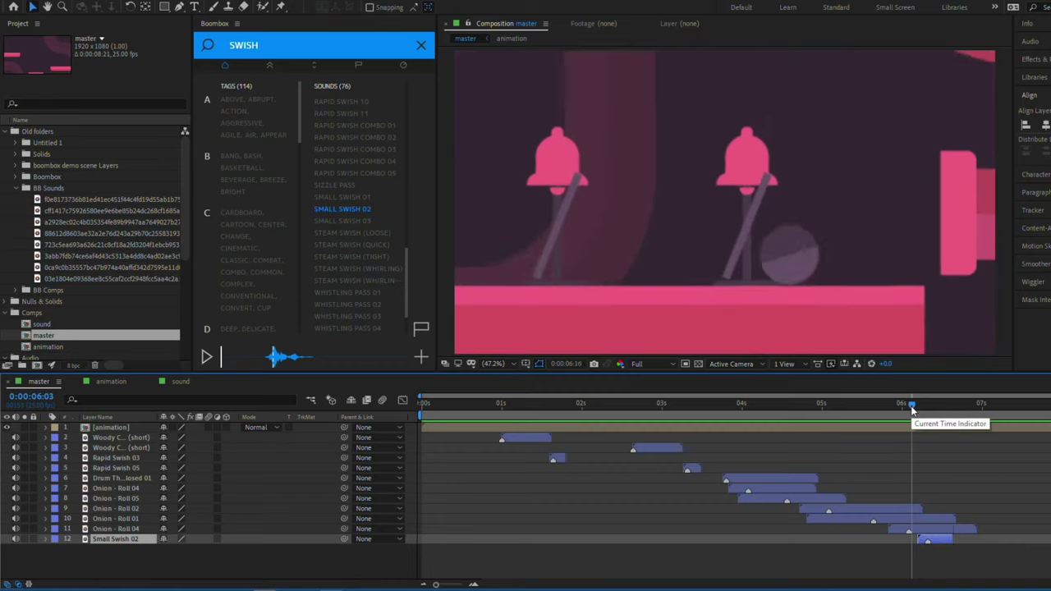
# Step: Expand the Small Swish 02 layer to its Audio Levels and start editing the dB value
pyautogui.click(43, 545)
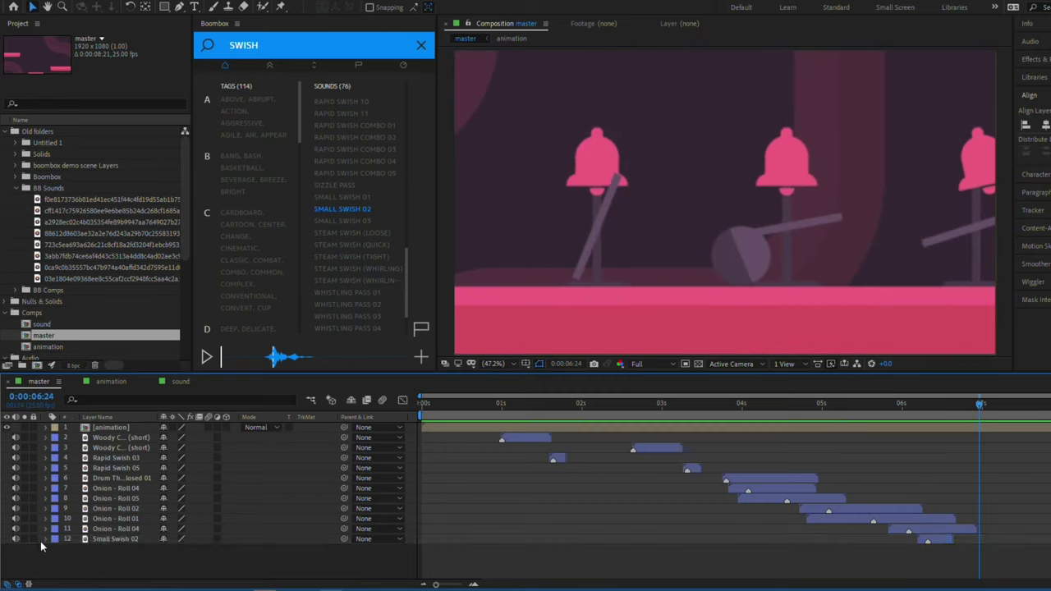
pyautogui.click(44, 540)
pyautogui.click(57, 552)
pyautogui.click(170, 559)
# Step: Set Small Swish 02 Audio Levels to -10 dB and scrub 6–7 seconds to check timing
pyautogui.write('-10')
pyautogui.press('Return')
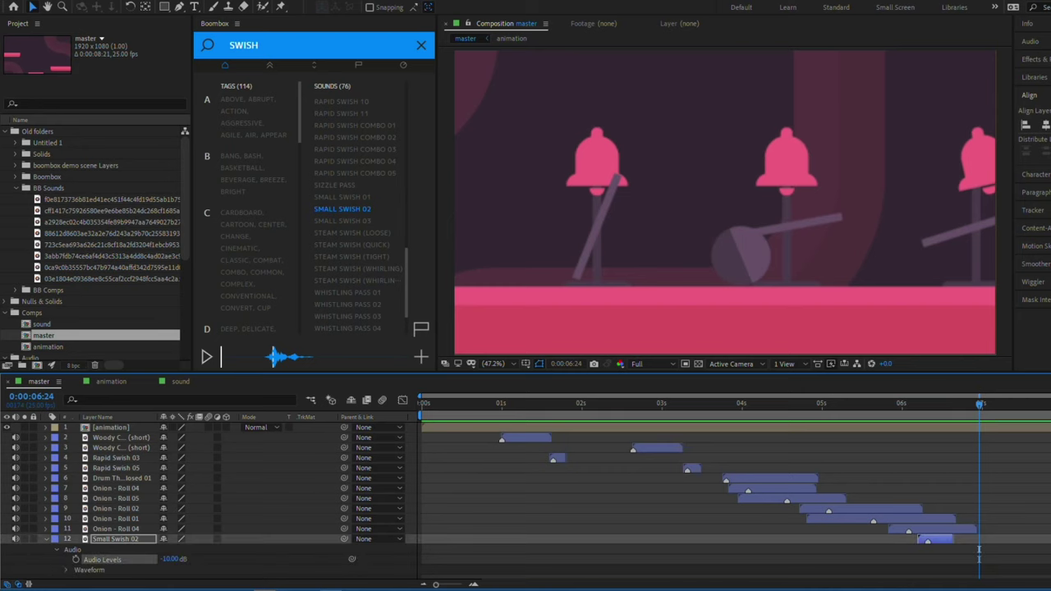
pyautogui.click(873, 410)
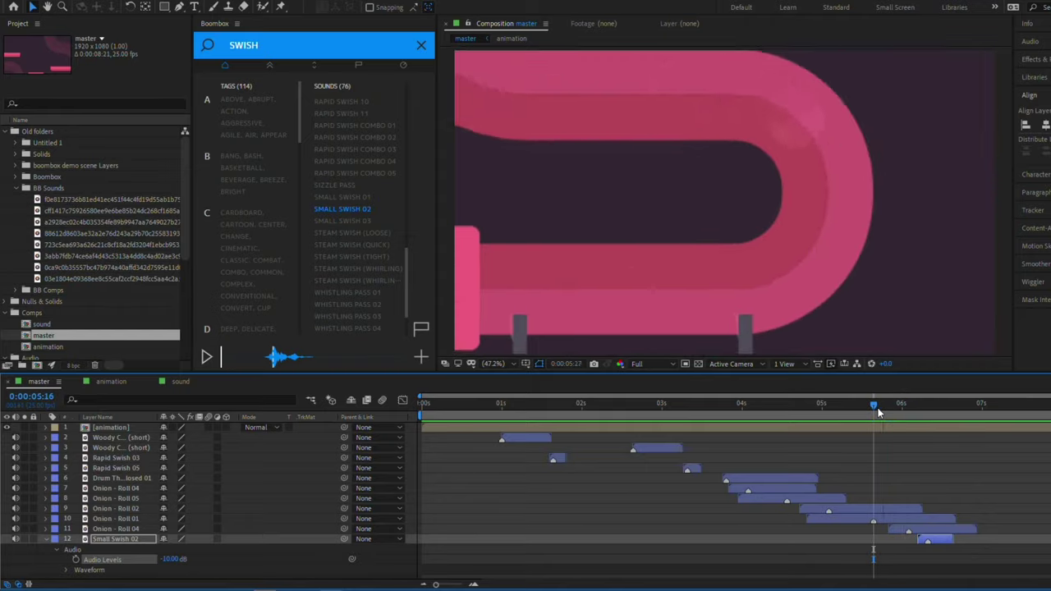
pyautogui.press('space')
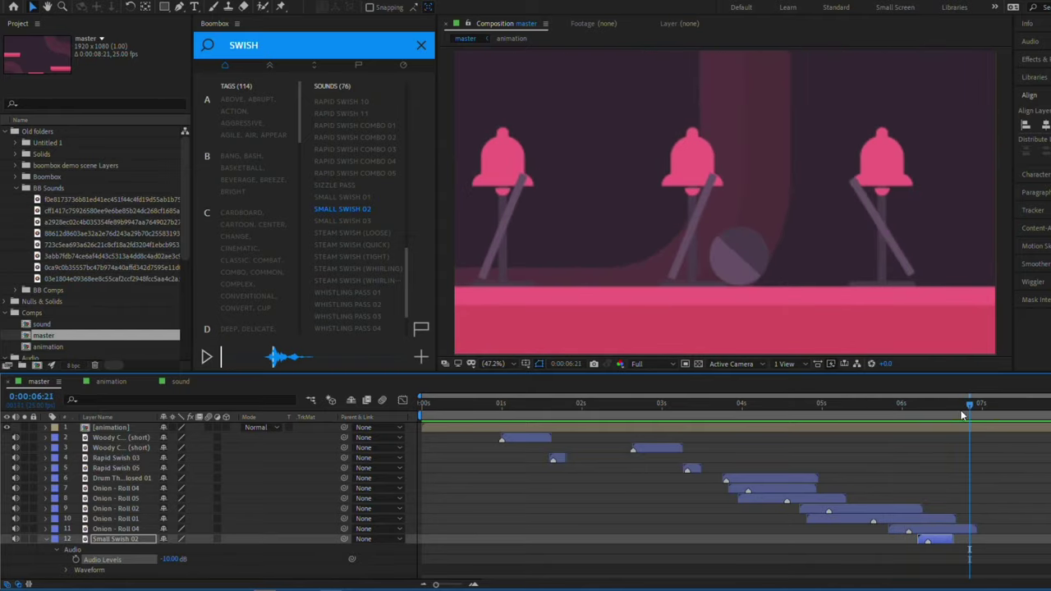
pyautogui.moveTo(962, 410)
pyautogui.mouseDown()
pyautogui.moveTo(944, 410)
pyautogui.moveTo(972, 409)
pyautogui.mouseUp()
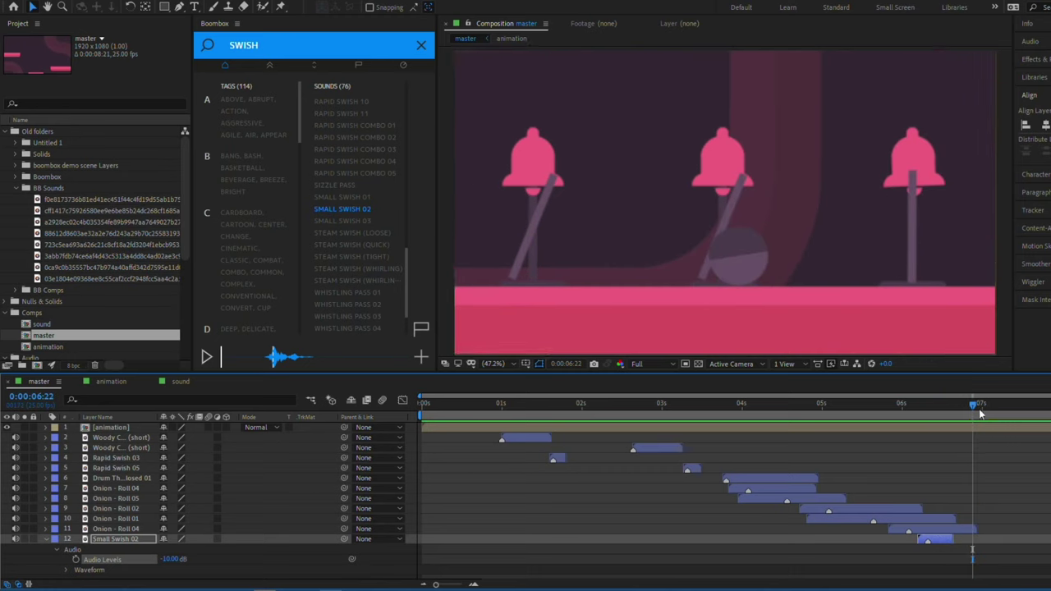
pyautogui.click(977, 409)
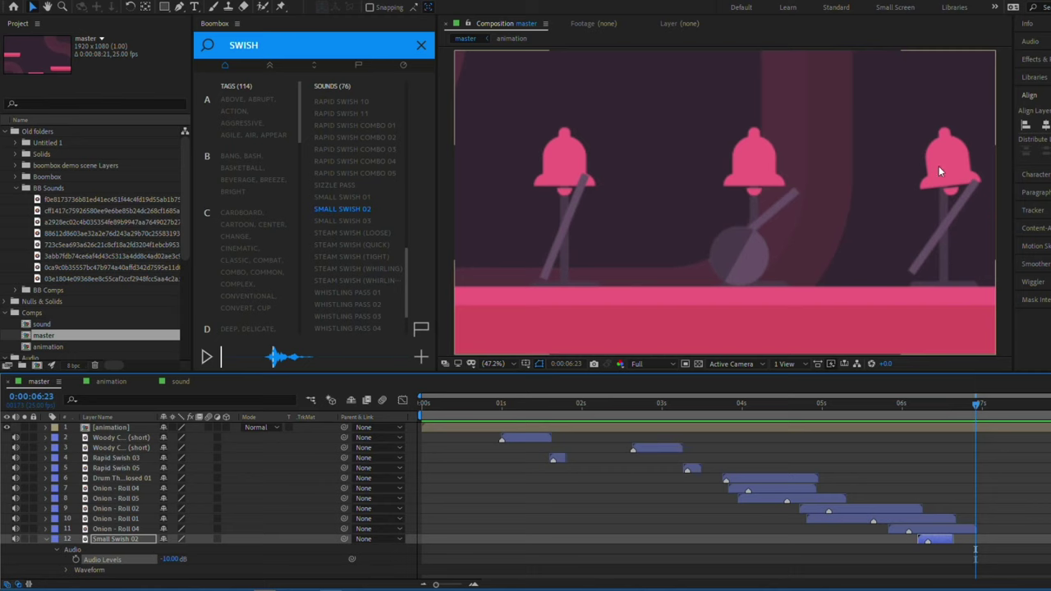
pyautogui.moveTo(977, 406)
pyautogui.mouseDown()
pyautogui.moveTo(992, 405)
pyautogui.moveTo(968, 408)
pyautogui.mouseUp()
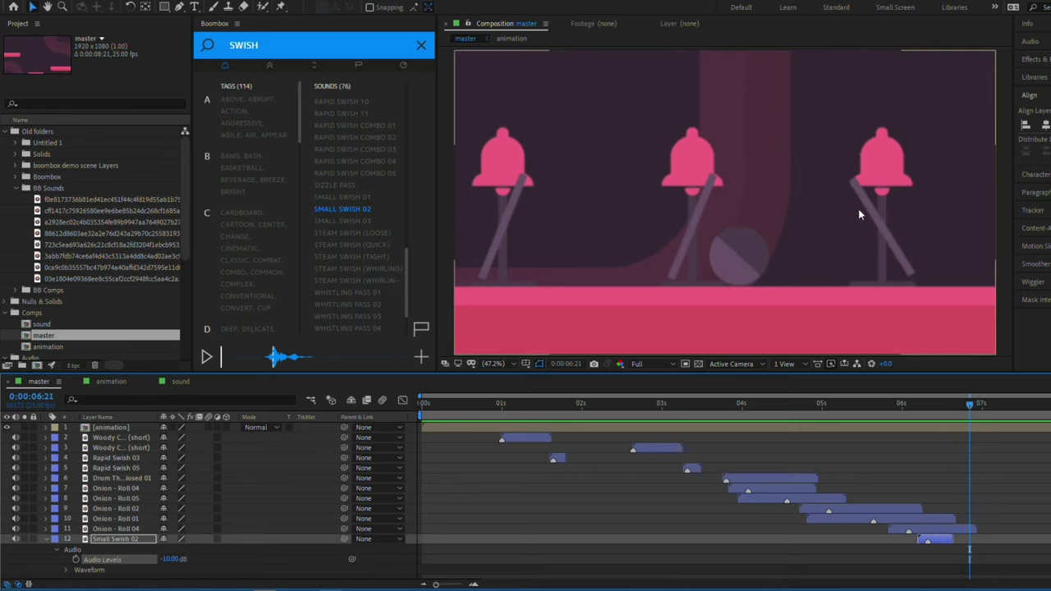
pyautogui.click(276, 48)
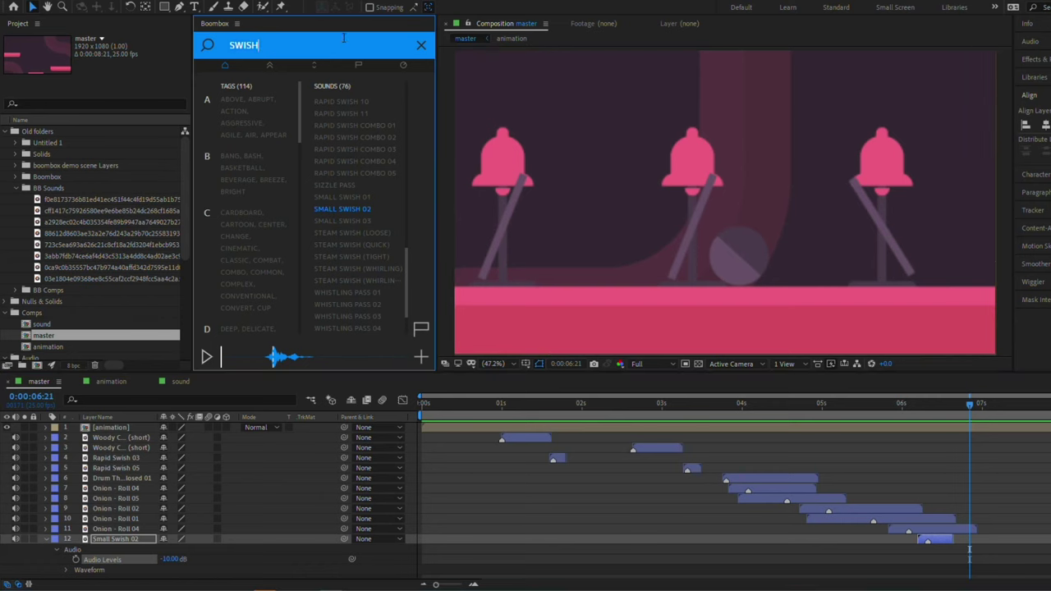
# Step: Search BELL, audition Tiny Bell 02 and Rusted Bell 01/02, and add Rusted Bell 01 at 0:00:06:21
pyautogui.press('BackSpace')
pyautogui.press('BackSpace')
pyautogui.press('BackSpace')
pyautogui.press('BackSpace')
pyautogui.press('BackSpace')
pyautogui.write('BELL')
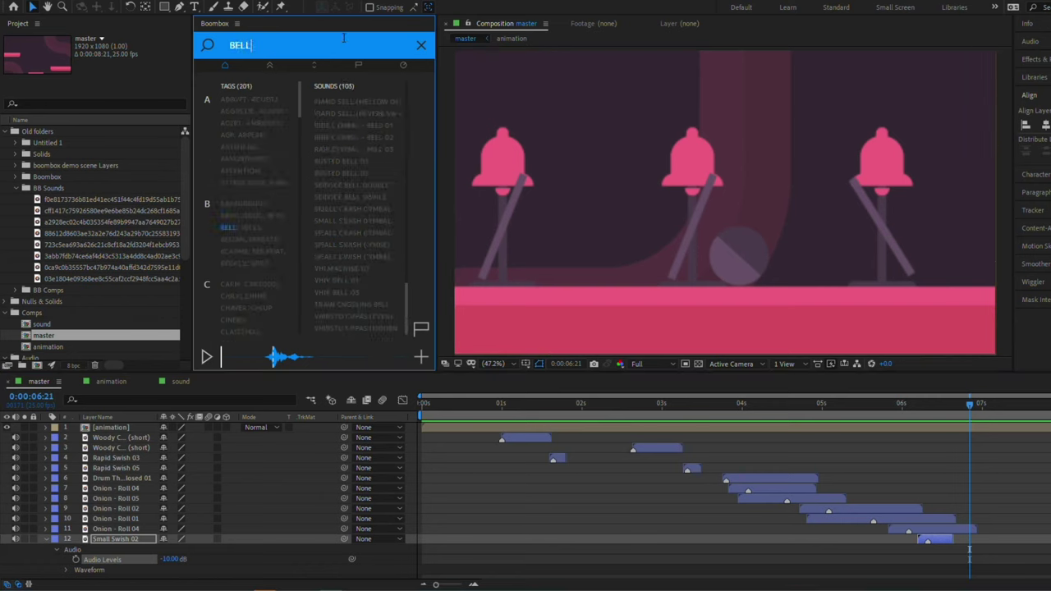
pyautogui.click(368, 284)
pyautogui.click(359, 294)
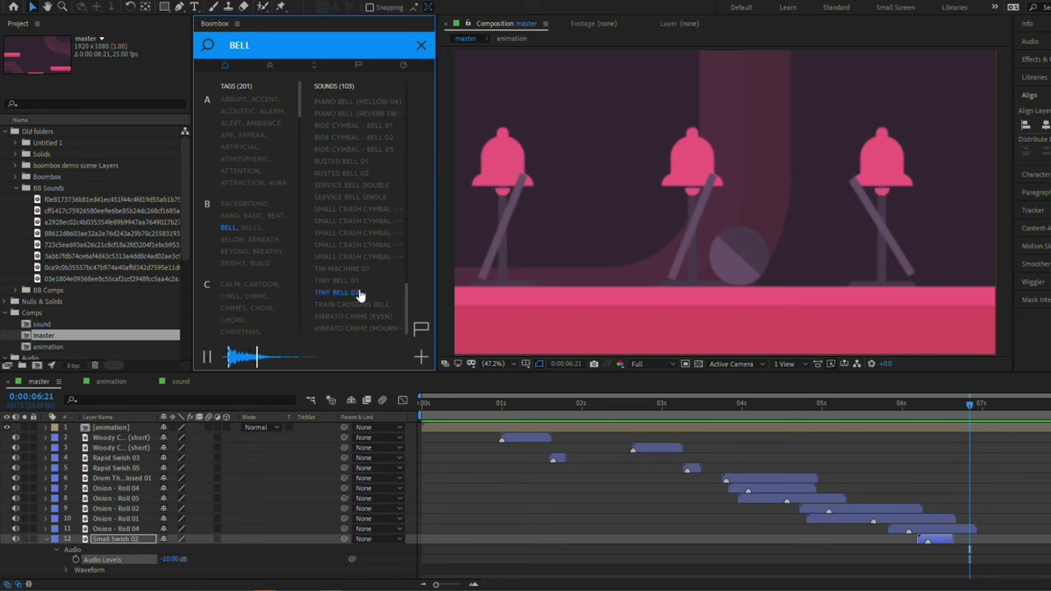
pyautogui.click(369, 173)
pyautogui.click(368, 163)
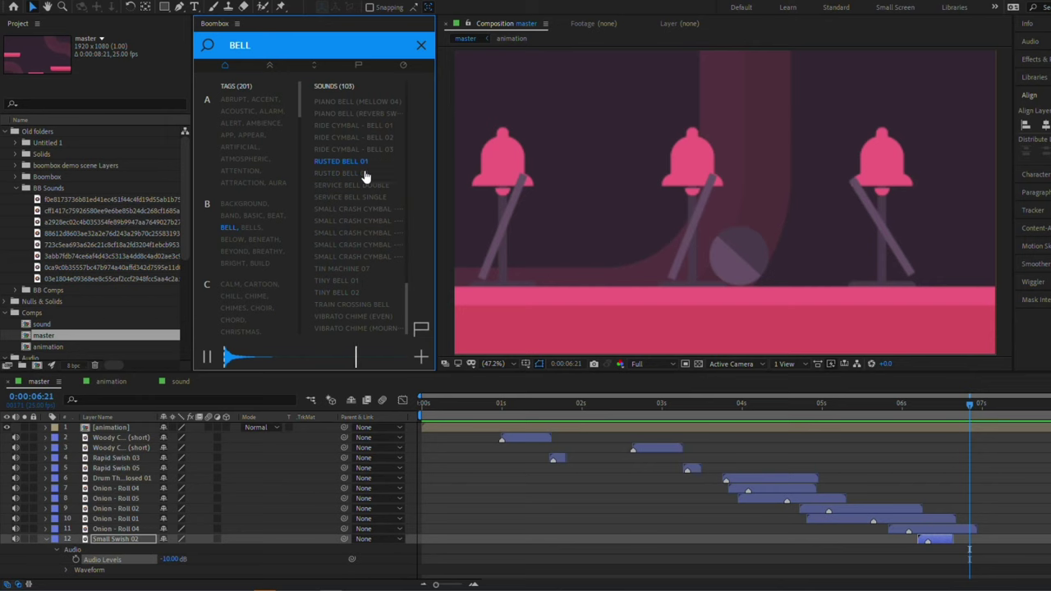
pyautogui.click(365, 174)
pyautogui.click(369, 164)
pyautogui.click(421, 359)
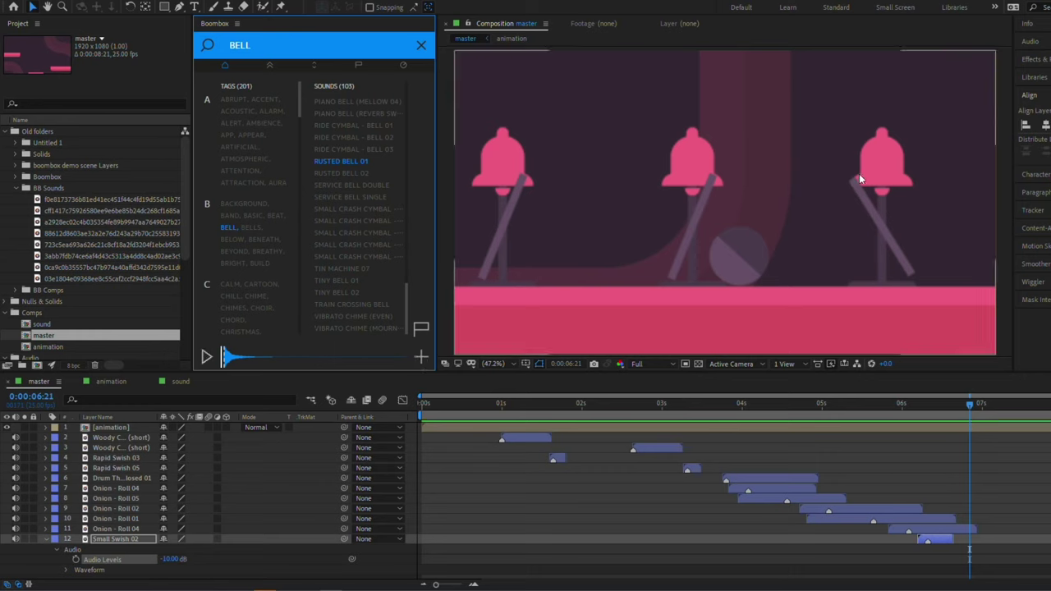
pyautogui.click(421, 359)
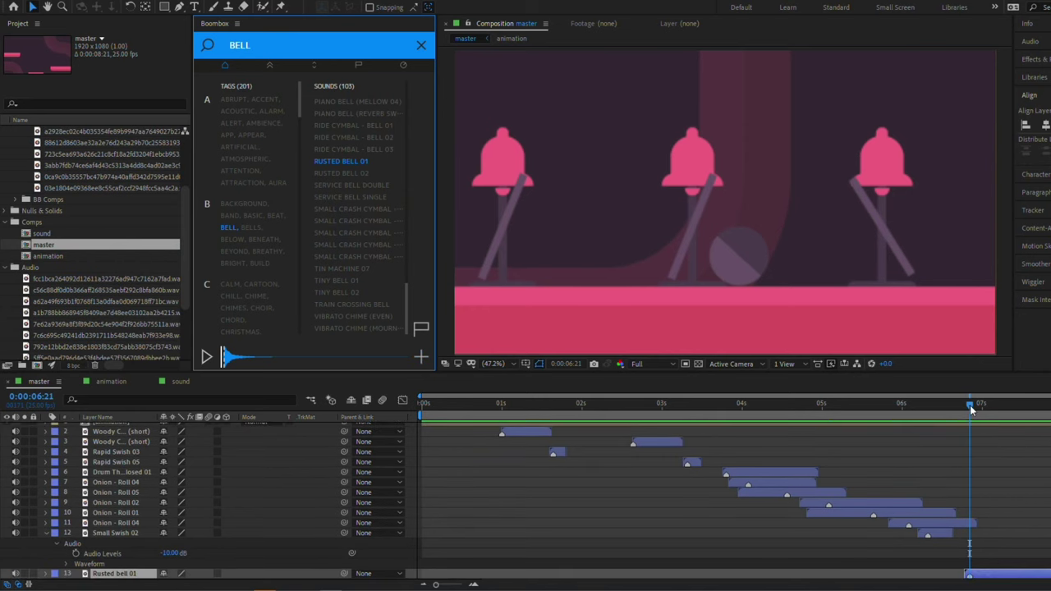
# Step: Add Rusted Bell 02 and then Rusted Bell 01 at the next two bell hits
pyautogui.moveTo(970, 405); pyautogui.dragTo(985, 405)
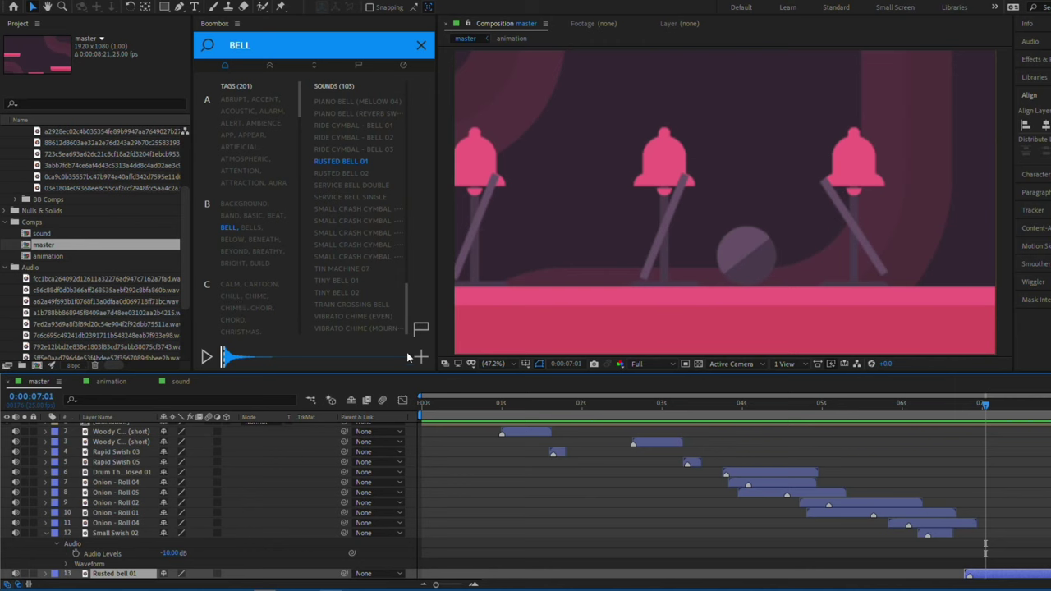
pyautogui.click(364, 176)
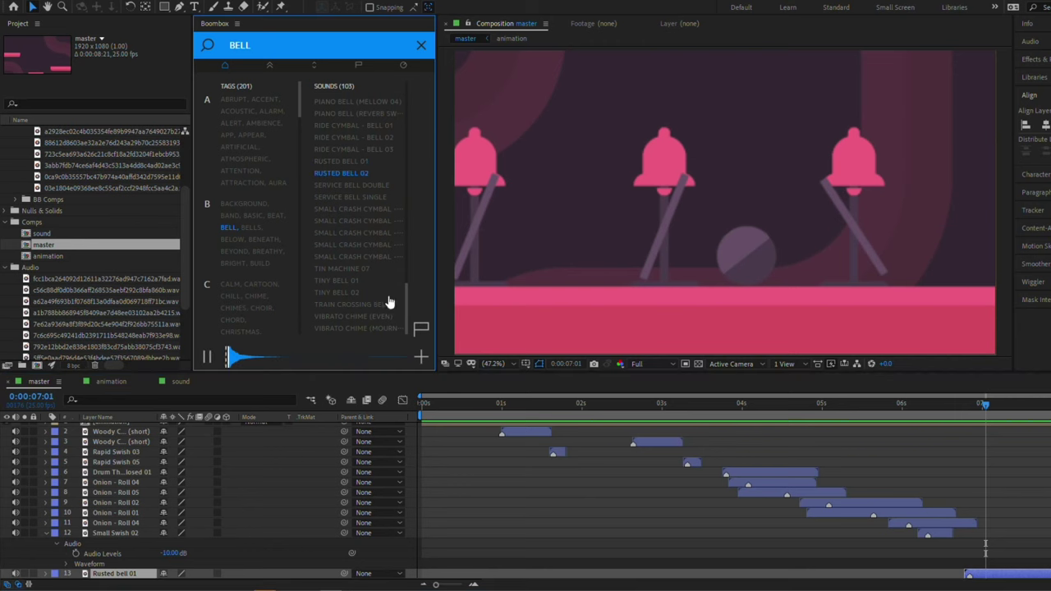
pyautogui.click(420, 358)
pyautogui.moveTo(985, 404)
pyautogui.mouseDown()
pyautogui.moveTo(1003, 403)
pyautogui.moveTo(999, 411)
pyautogui.mouseUp()
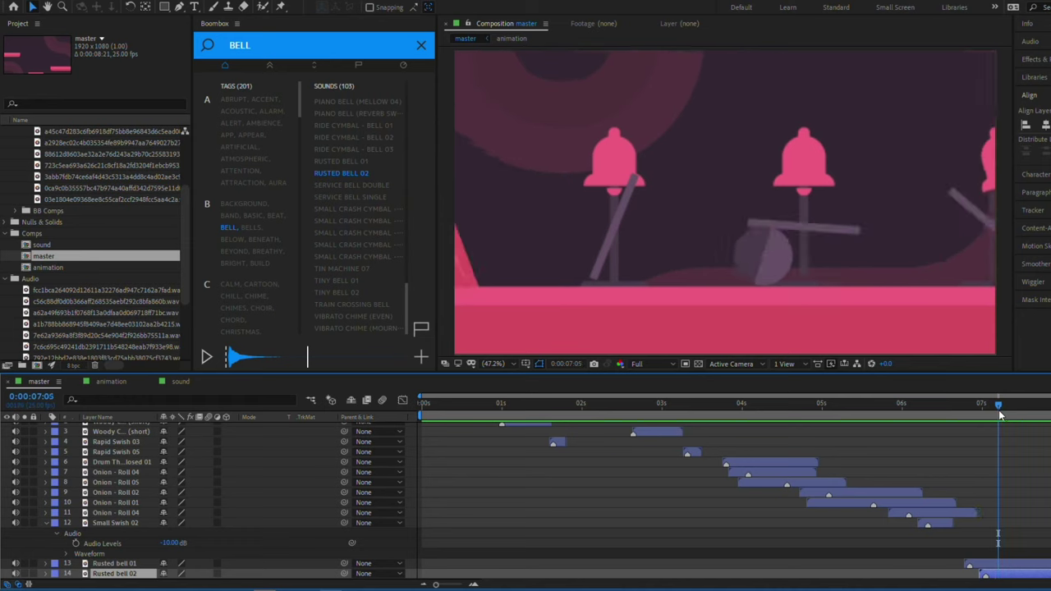
pyautogui.moveTo(1000, 413); pyautogui.dragTo(1000, 415)
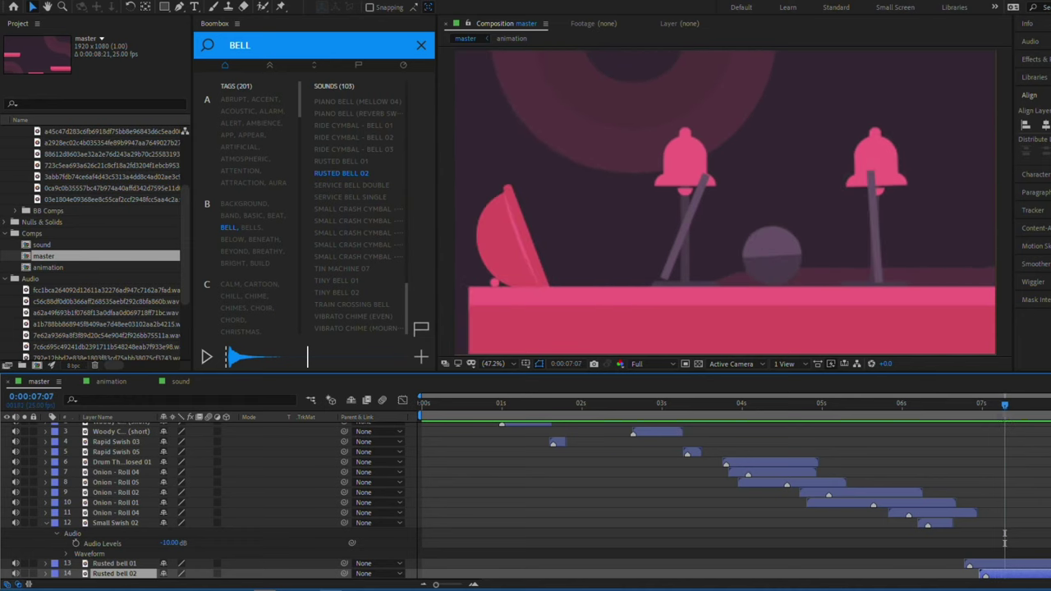
pyautogui.click(338, 161)
pyautogui.click(421, 359)
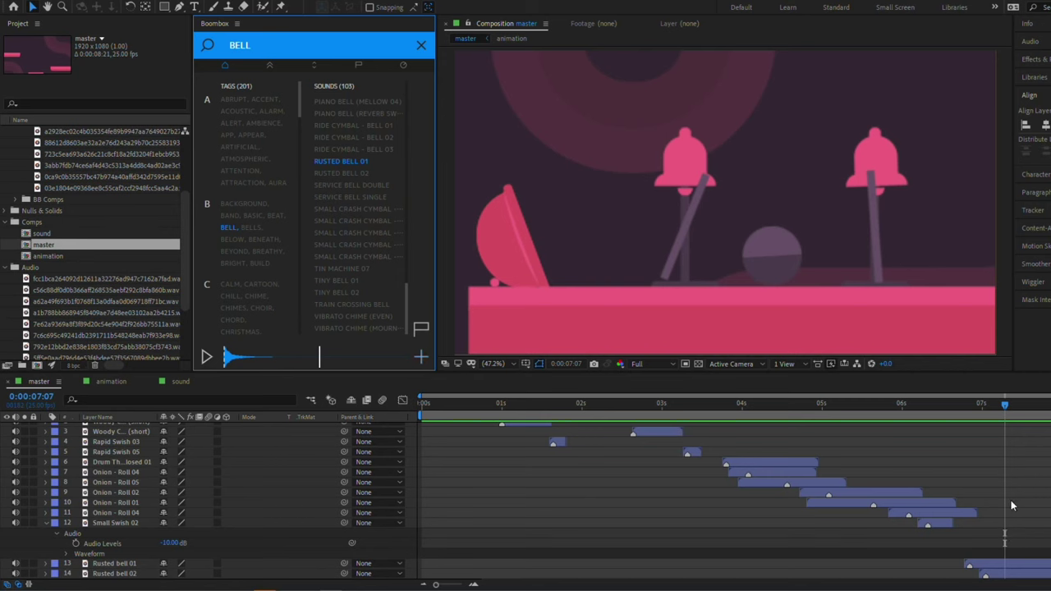
# Step: Add Rusted Bell 02 at the last bell hit and play back the bell section
pyautogui.scroll(-1, 998, 492)
pyautogui.press('pagedown')
pyautogui.press('pagedown')
pyautogui.press('pagedown')
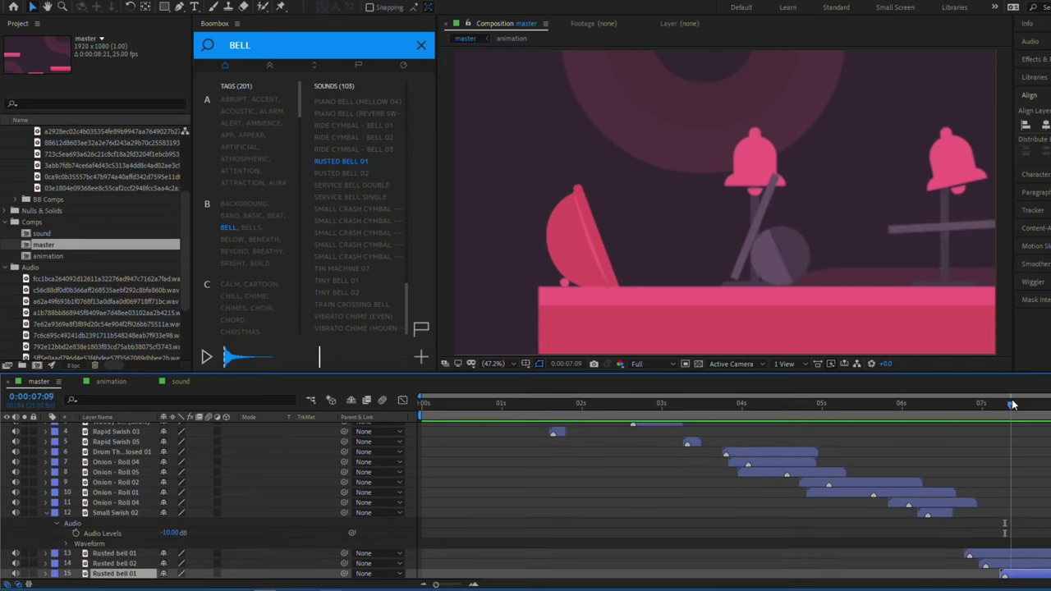
pyautogui.press('pagedown')
pyautogui.press('pagedown')
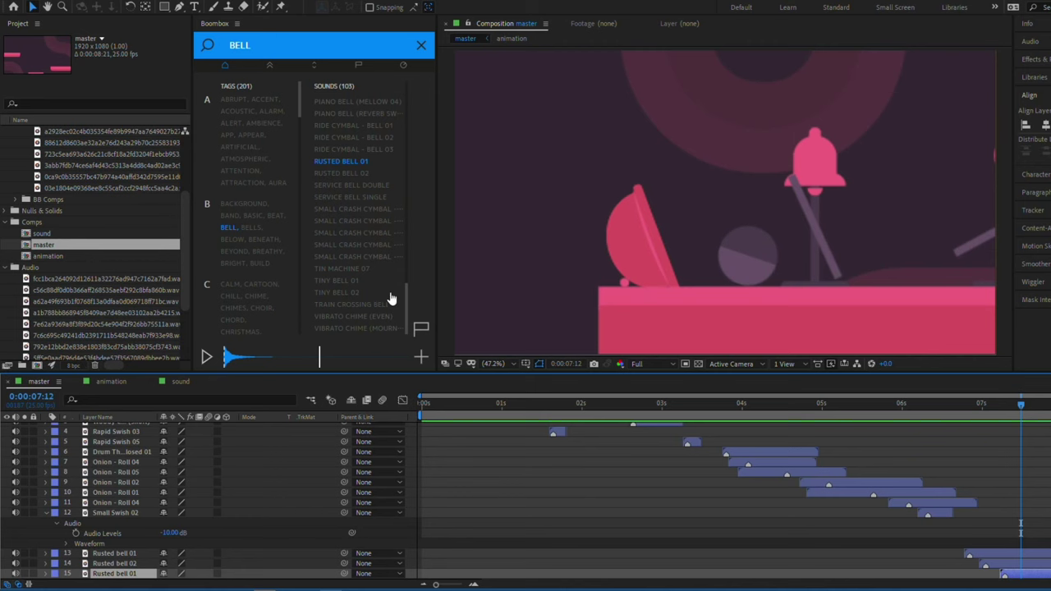
pyautogui.click(386, 174)
pyautogui.click(421, 357)
pyautogui.moveTo(1018, 406); pyautogui.dragTo(946, 411)
pyautogui.press('space')
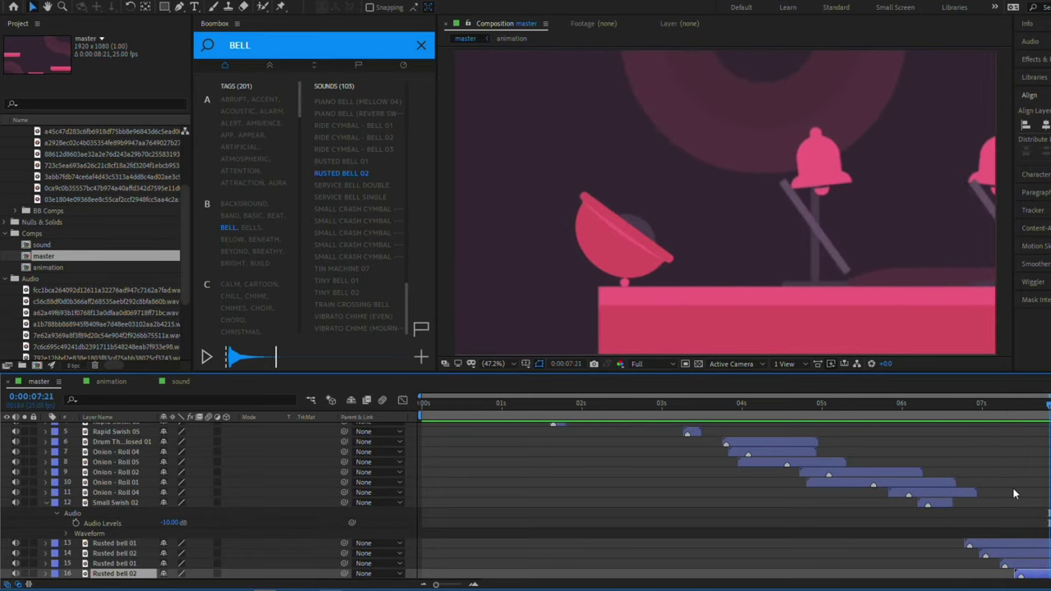
# Step: Add Rusted Bell 01 layers at 0:00:07:01 in place of the Rusted Bell 02 hits
pyautogui.click(1014, 556)
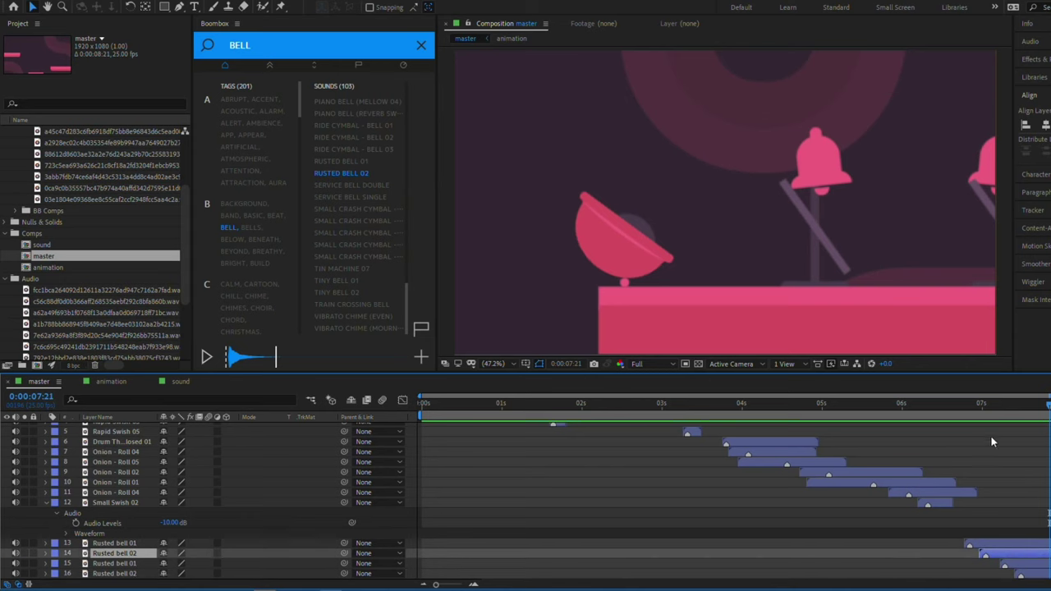
pyautogui.moveTo(959, 407); pyautogui.dragTo(982, 406)
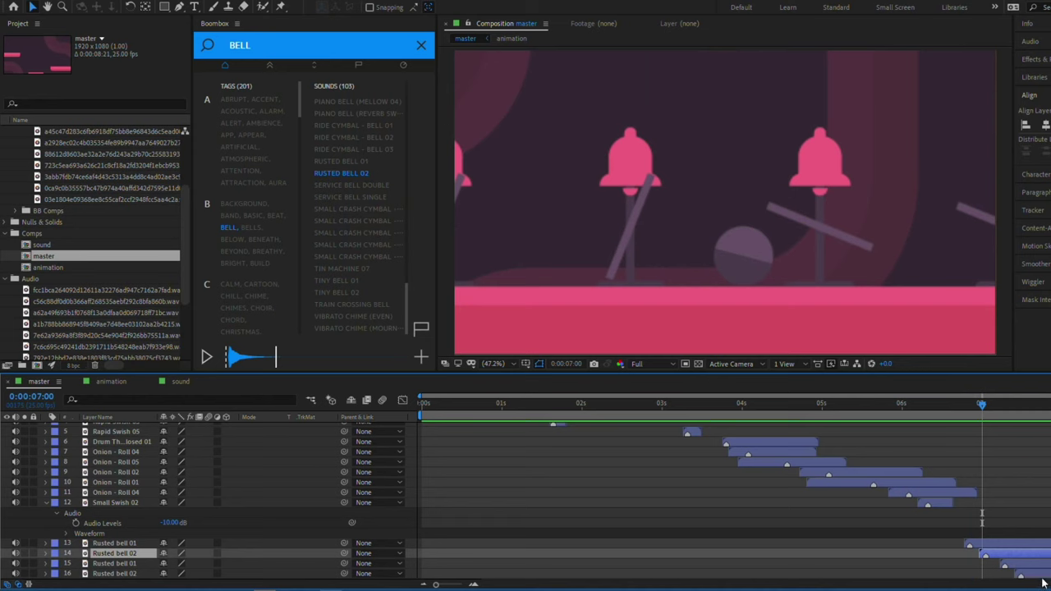
pyautogui.scroll(2, 1003, 505)
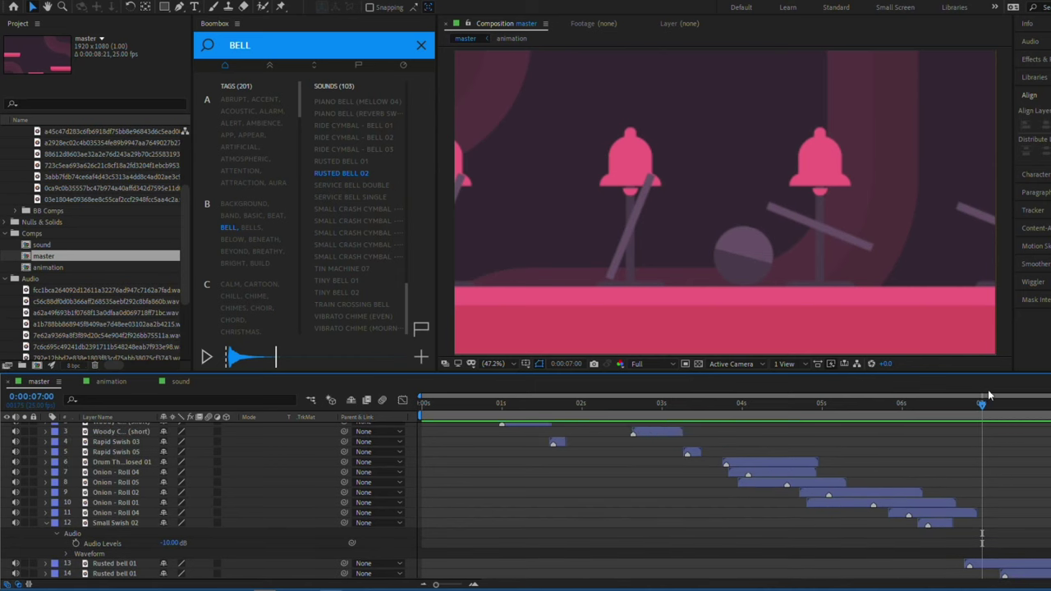
pyautogui.moveTo(982, 407); pyautogui.dragTo(985, 407)
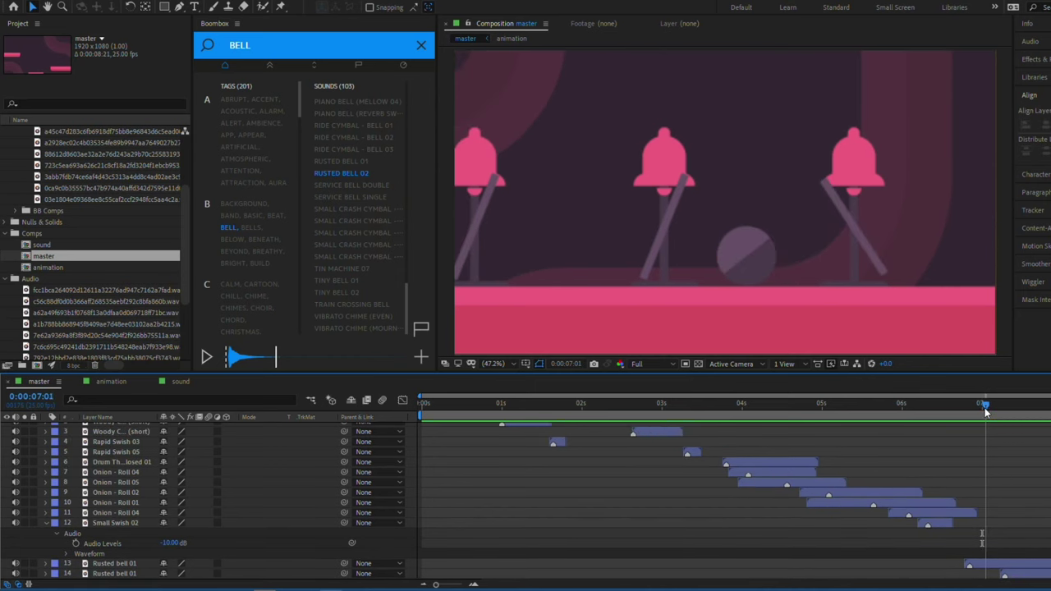
pyautogui.click(361, 163)
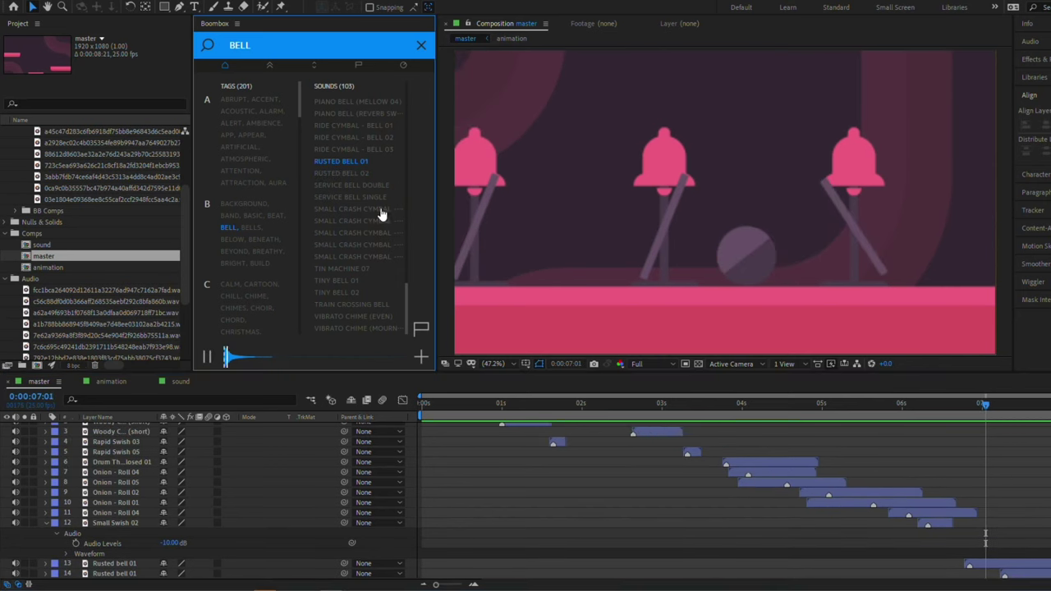
pyautogui.click(421, 356)
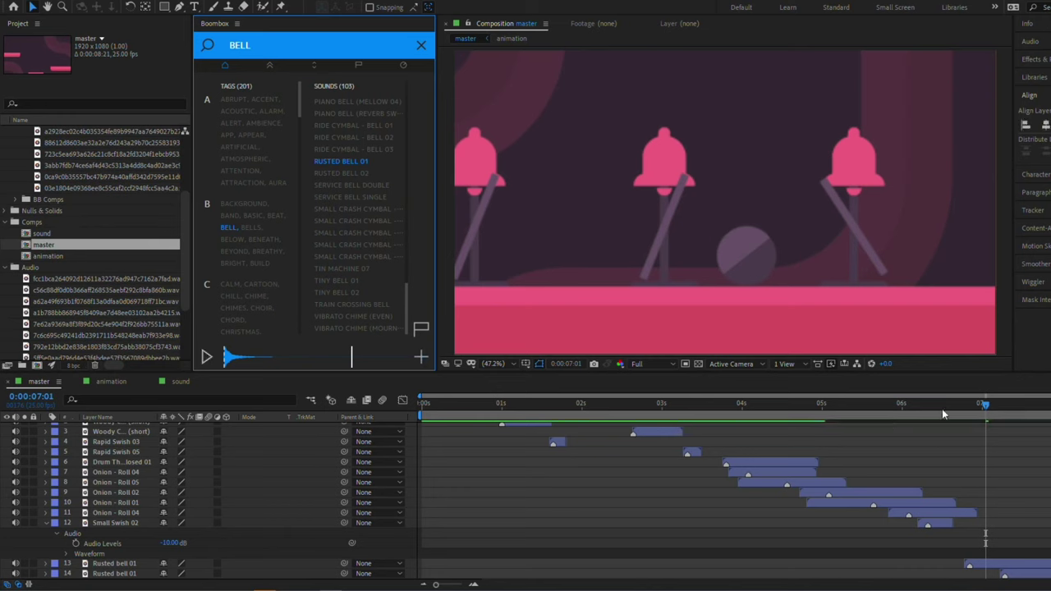
pyautogui.click(419, 358)
pyautogui.click(137, 564)
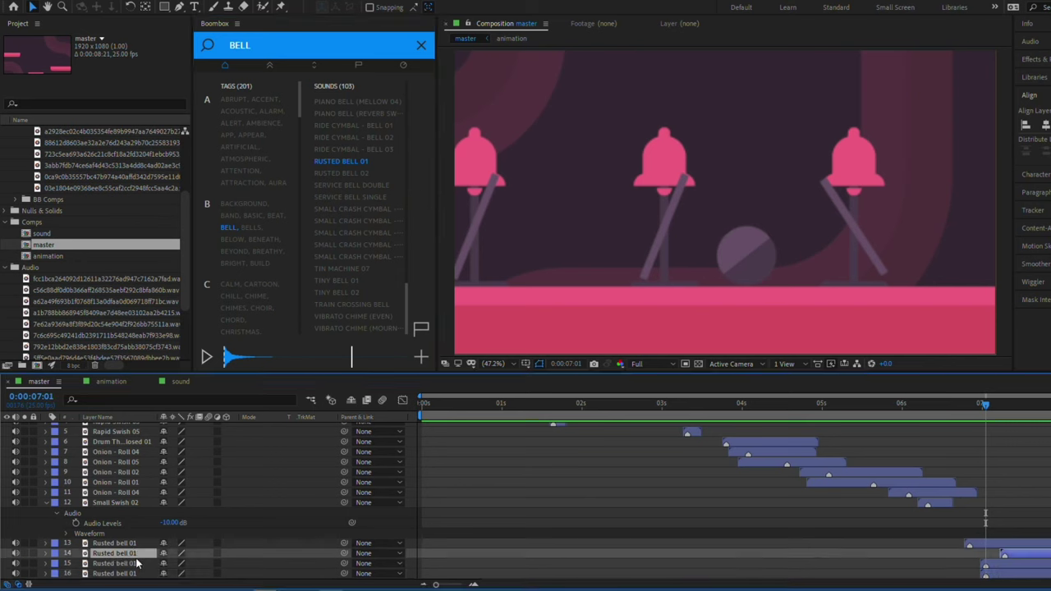
pyautogui.click(146, 554)
pyautogui.keyDown('shift'); pyautogui.click(156, 564); pyautogui.keyUp('shift')
# Step: Add another Rusted Bell 01 at the final bell hit and play back the bell section
pyautogui.scroll(1, 1002, 418)
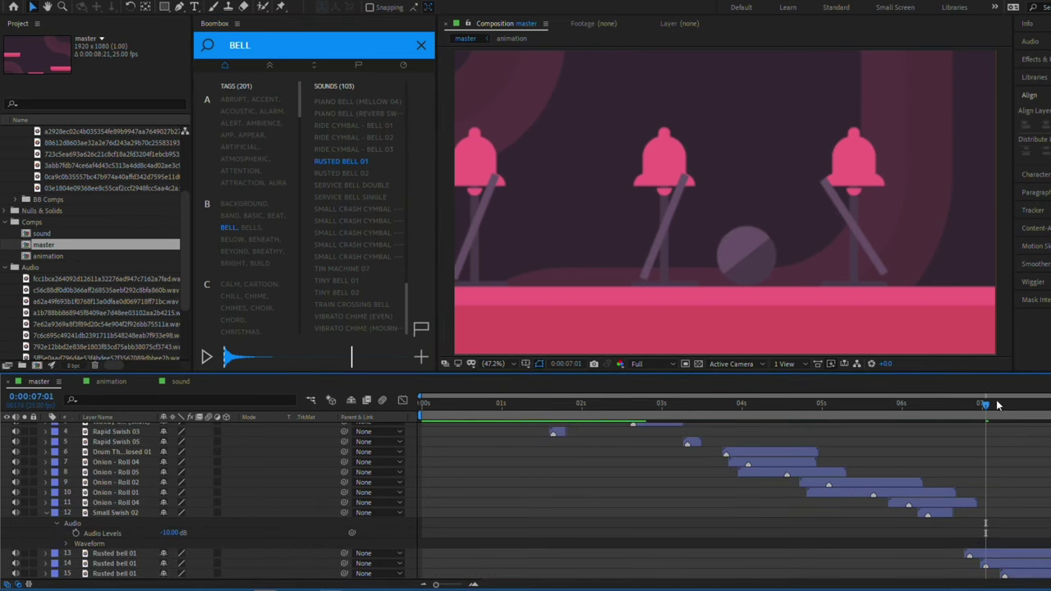
pyautogui.moveTo(998, 404); pyautogui.dragTo(1013, 405)
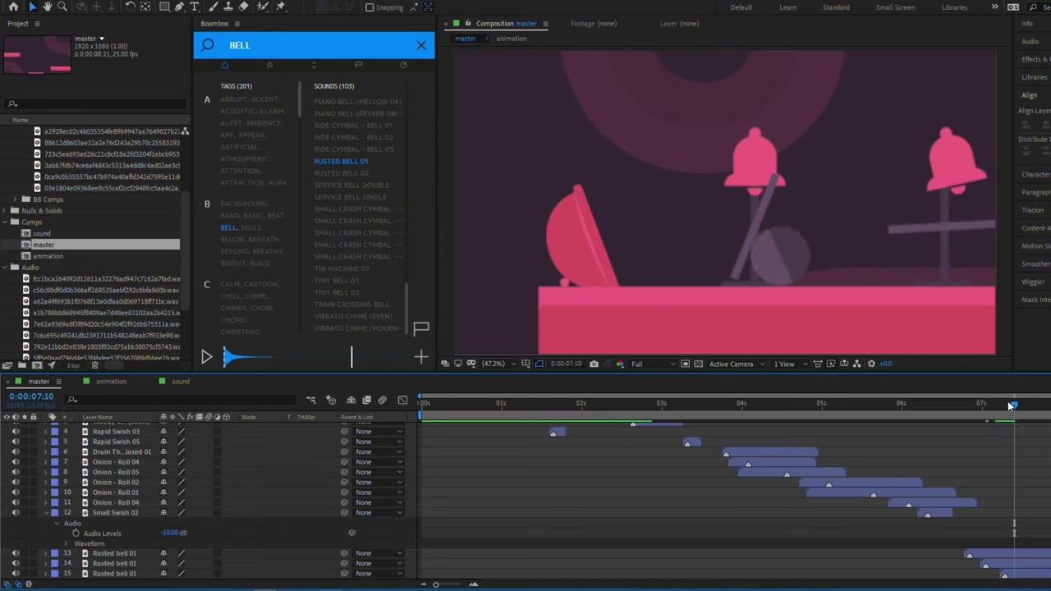
pyautogui.press('space')
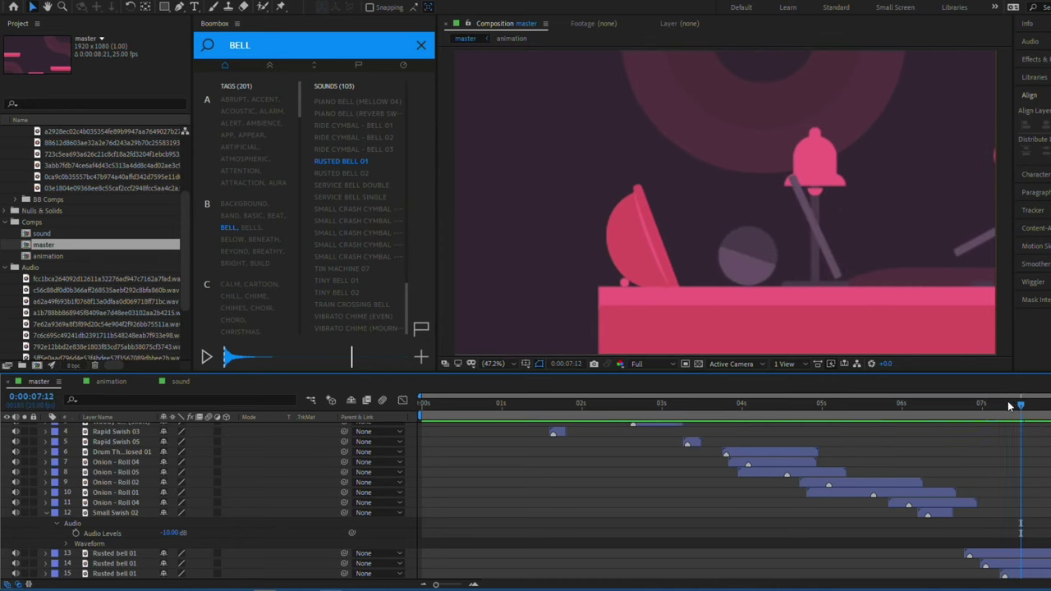
pyautogui.click(420, 356)
pyautogui.moveTo(1018, 408); pyautogui.dragTo(935, 417)
pyautogui.press('space')
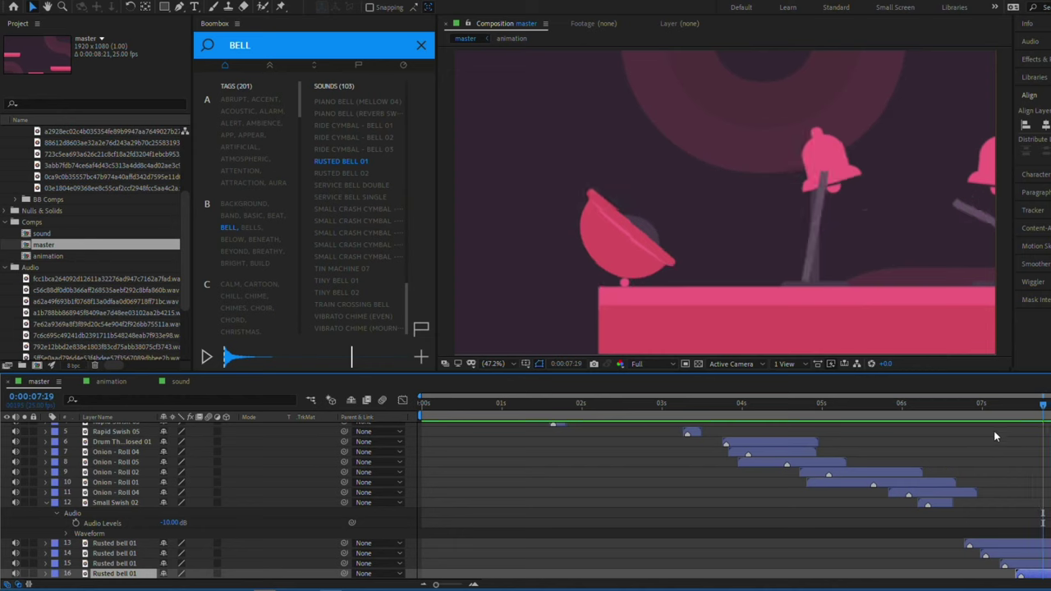
pyautogui.moveTo(1030, 412); pyautogui.dragTo(1024, 414)
pyautogui.press('space')
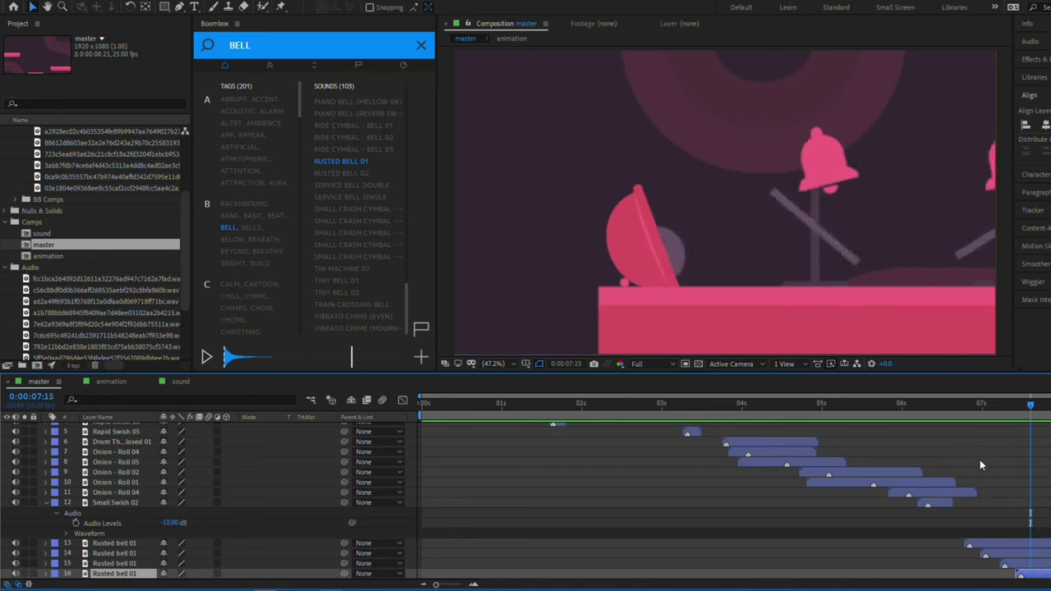
# Step: Search Boombox for bowl and audition the Porcelain Bowl Bounce sounds
pyautogui.click(264, 50)
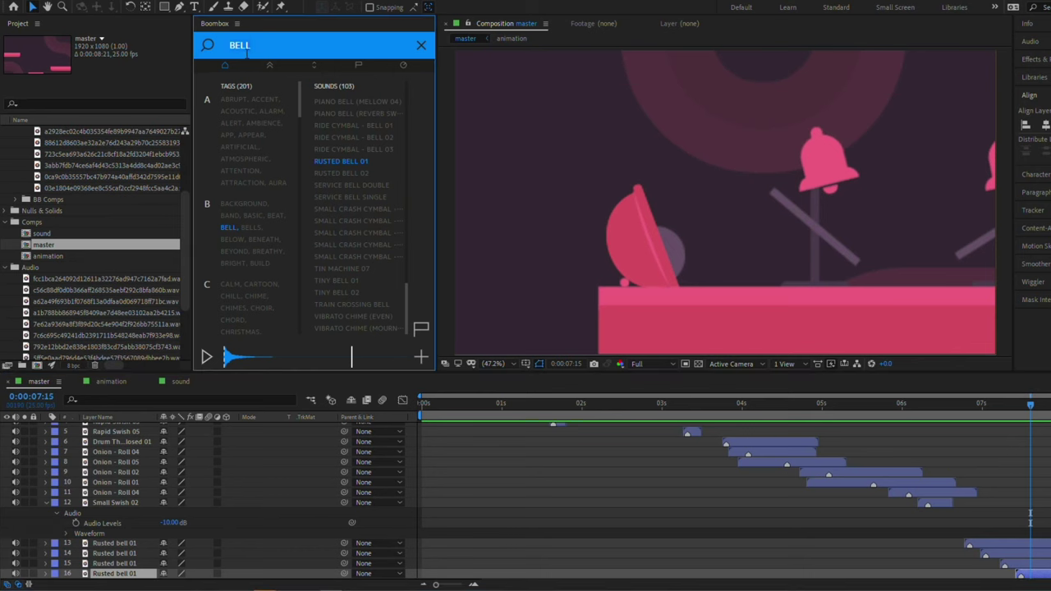
pyautogui.hotkey('ctrl', 'a')
pyautogui.write('bowl')
pyautogui.click(386, 100)
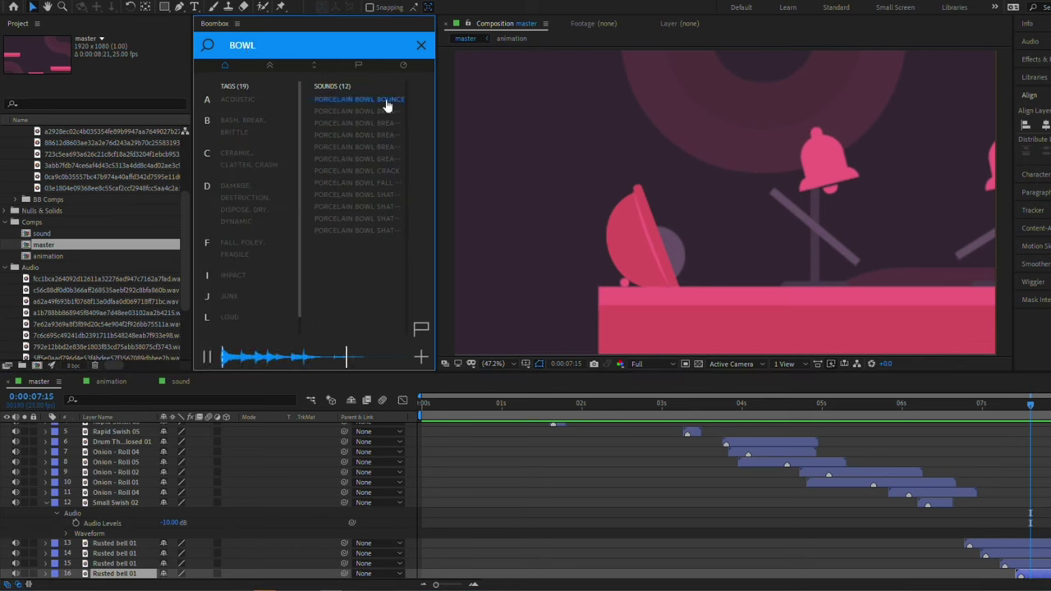
pyautogui.click(377, 113)
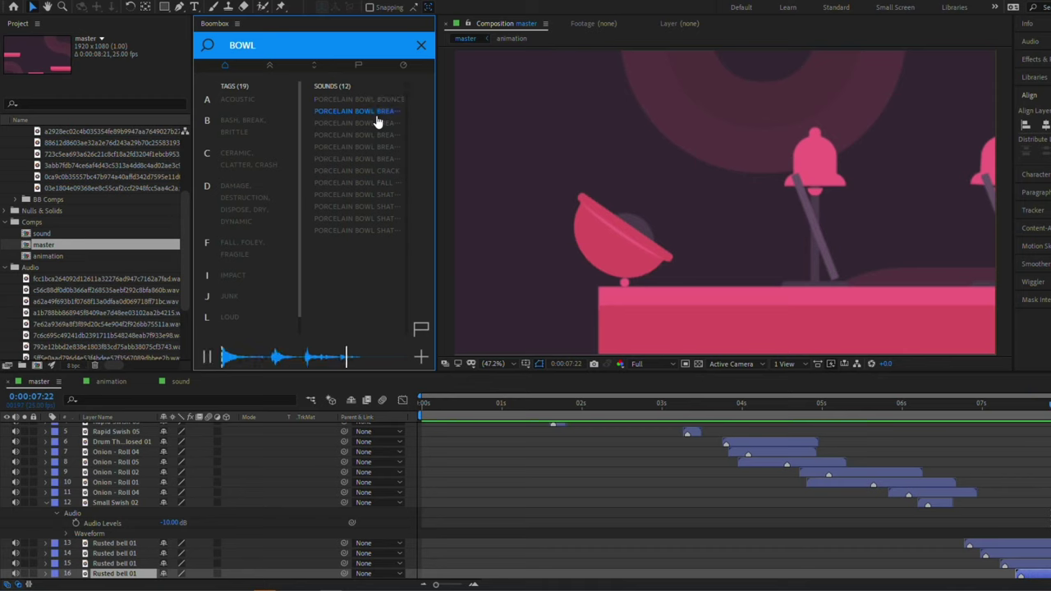
pyautogui.click(378, 135)
pyautogui.click(375, 170)
pyautogui.click(375, 194)
# Step: Search thump, audition Drum Thump Open 01/02, and add Drum Thump Open 01 near 7:04, then preview it
pyautogui.hotkey('ctrl', 'a')
pyautogui.write('thump')
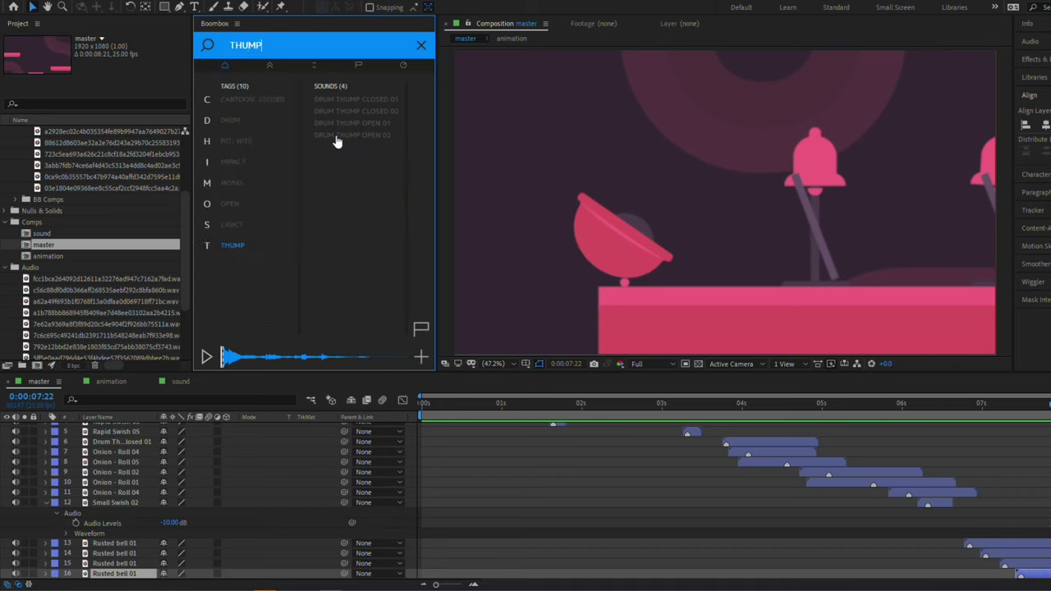
pyautogui.click(336, 138)
pyautogui.click(341, 123)
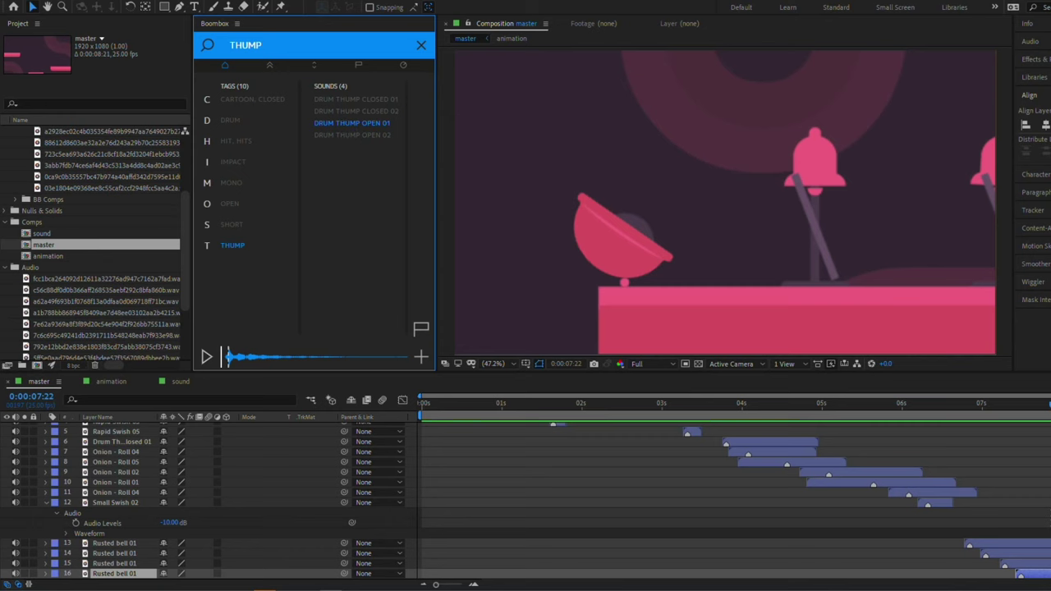
pyautogui.press('space')
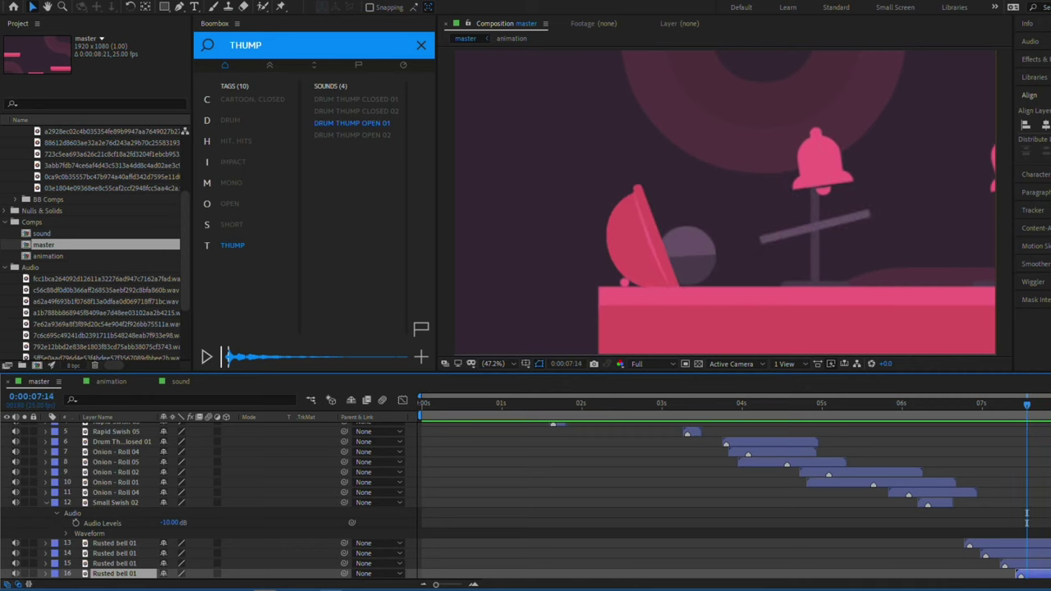
pyautogui.click(420, 358)
pyautogui.scroll(-1, 986, 458)
pyautogui.click(983, 453)
pyautogui.press('space')
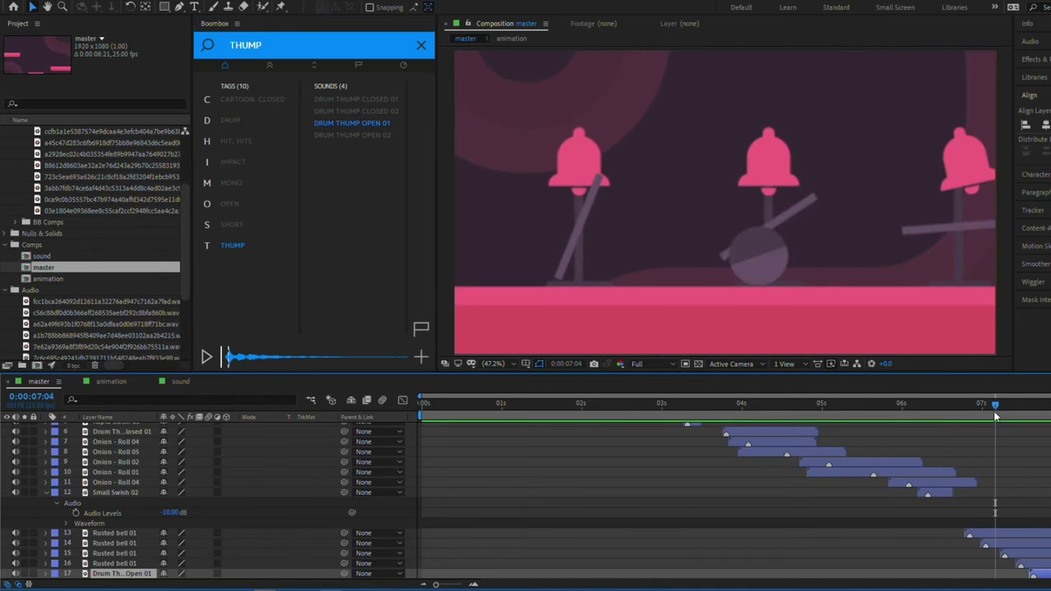
pyautogui.press('space')
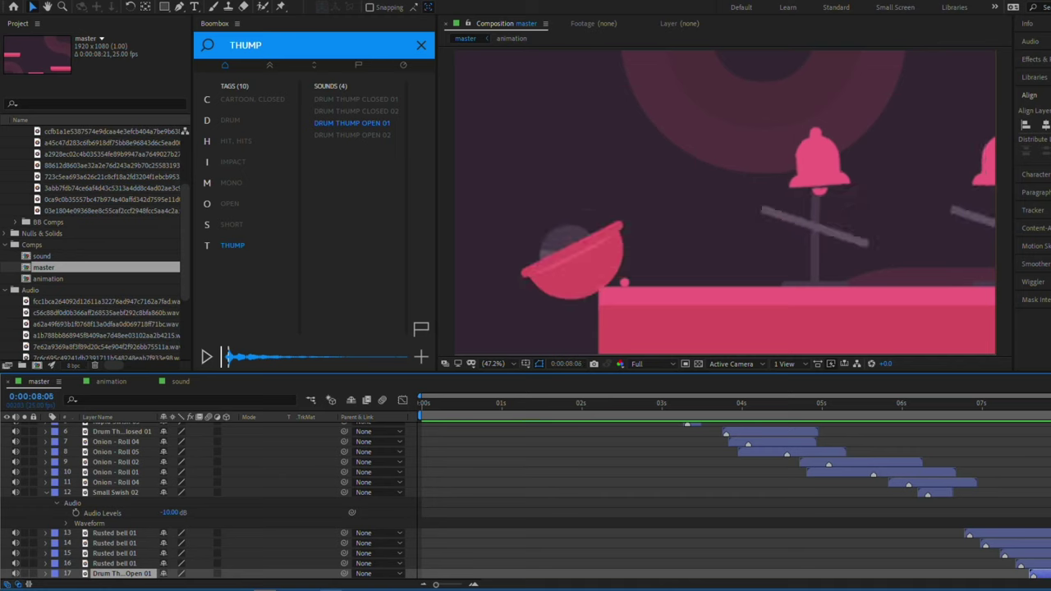
pyautogui.click(303, 46)
# Step: Search SWISH, audition Kung Fu Whip Combo 01 and Rapid Swish 03, and add Rapid Swish 03 near 8 seconds
pyautogui.hotkey('ctrl', 'a')
pyautogui.write('WHISS')
pyautogui.press('BackSpace')
pyautogui.press('BackSpace')
pyautogui.press('BackSpace')
pyautogui.press('BackSpace')
pyautogui.press('BackSpace')
pyautogui.write('SWISH')
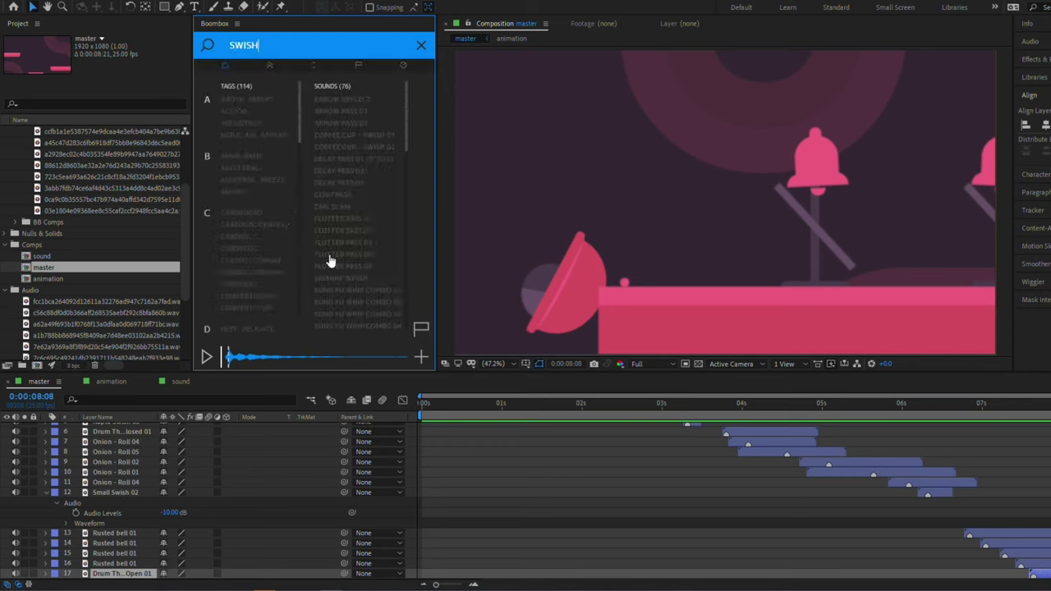
pyautogui.click(351, 289)
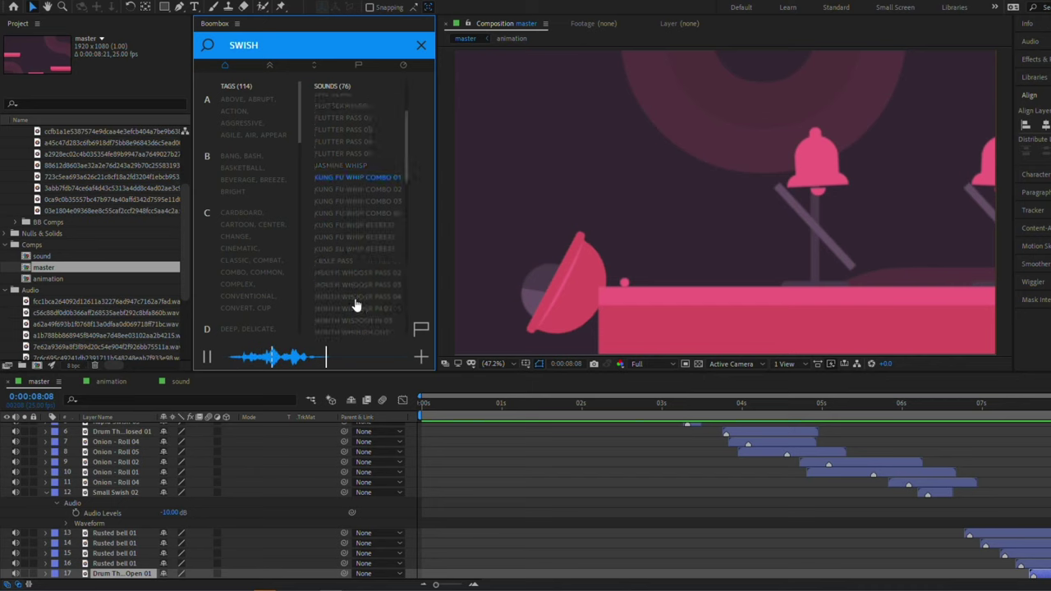
pyautogui.scroll(-5, 356, 303)
pyautogui.scroll(3, 358, 269)
pyautogui.click(338, 202)
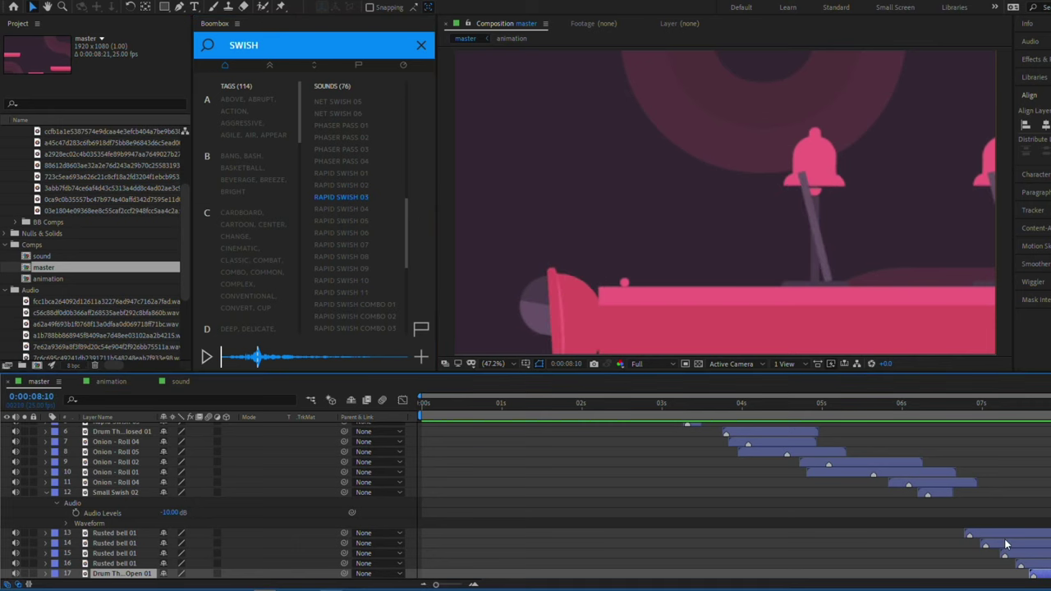
pyautogui.click(329, 359)
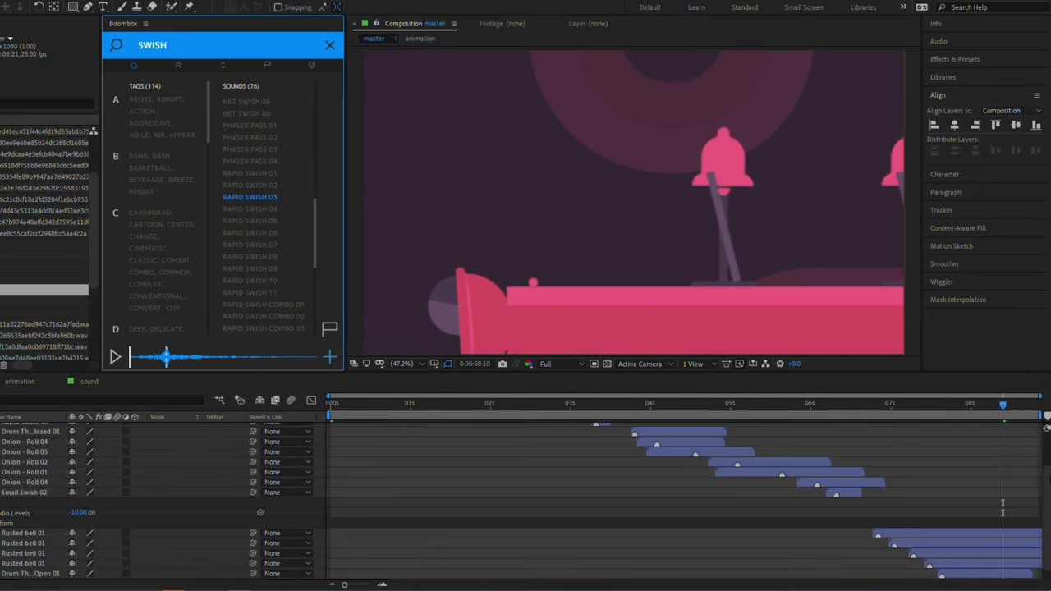
pyautogui.moveTo(995, 405); pyautogui.dragTo(949, 406)
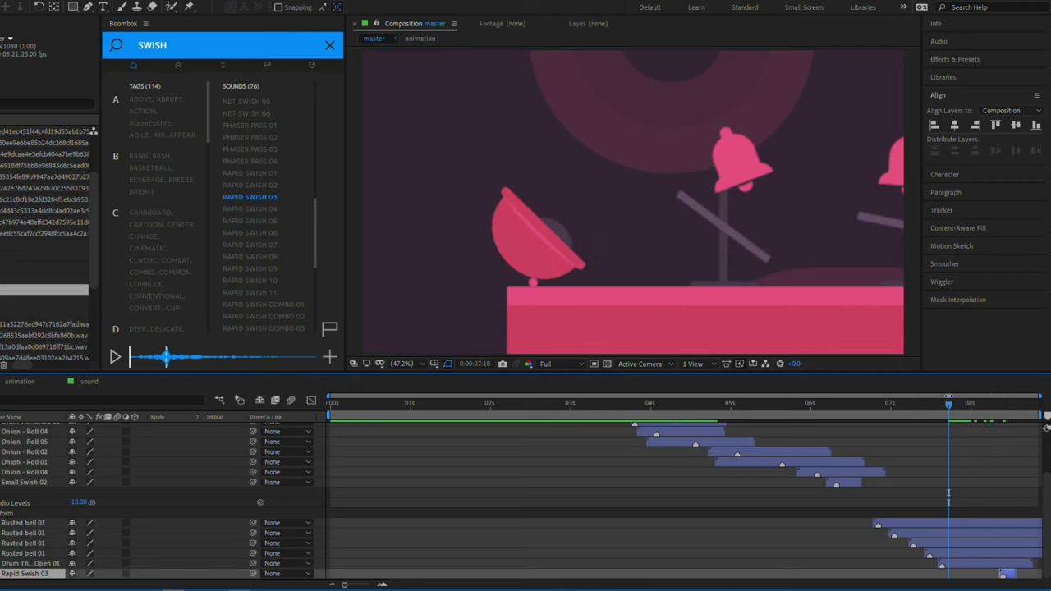
pyautogui.press('Home')
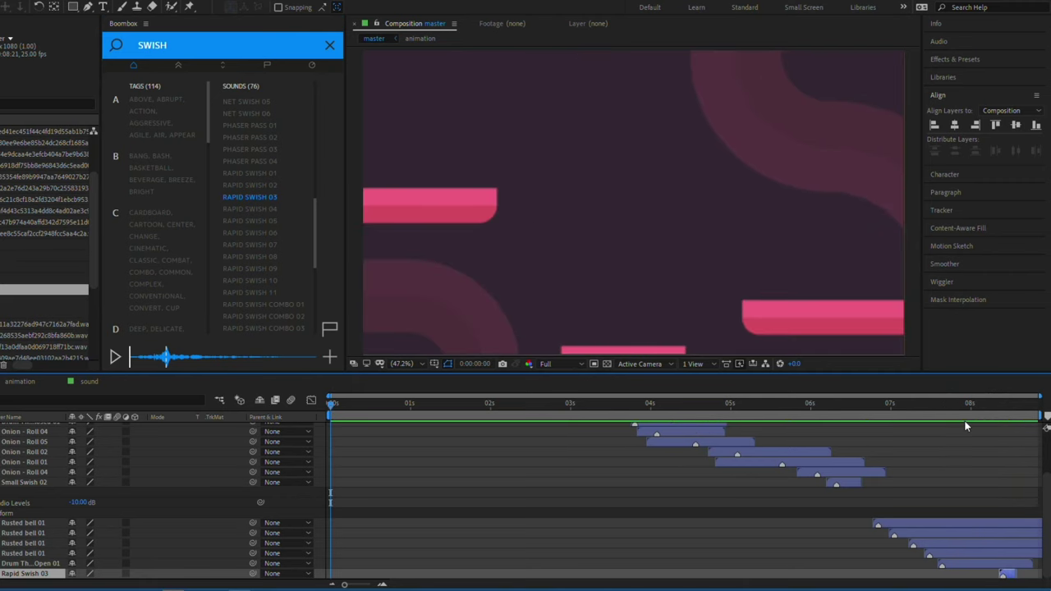
pyautogui.moveTo(666, 405); pyautogui.dragTo(860, 414)
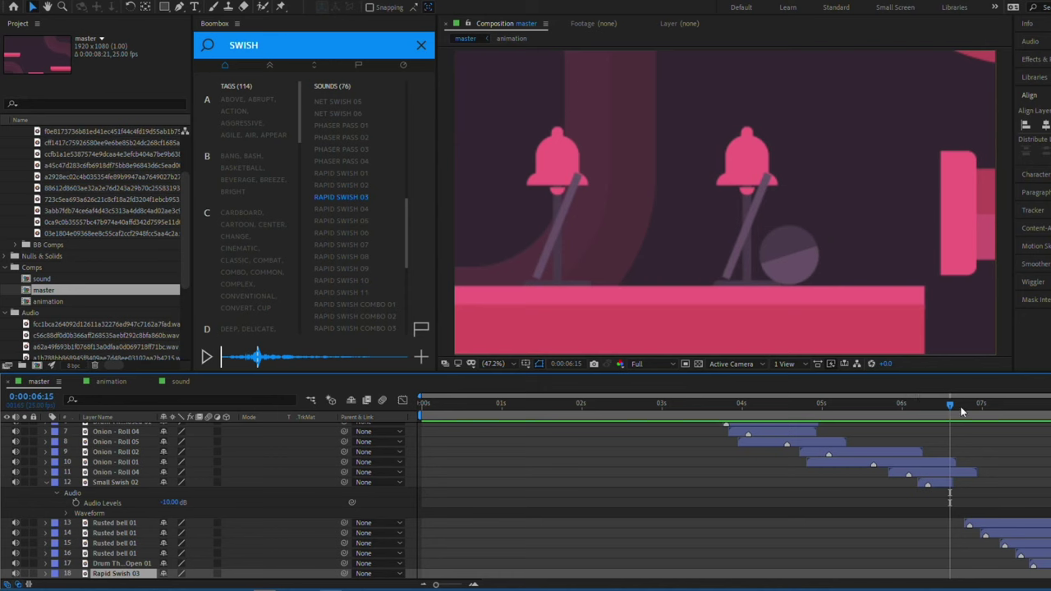
# Step: Search SPIN, audition Small Bearing Spin 01 and 02, and add Spin 02 near 0:00:06:18
pyautogui.click(1011, 405)
pyautogui.click(422, 45)
pyautogui.write('SPIN')
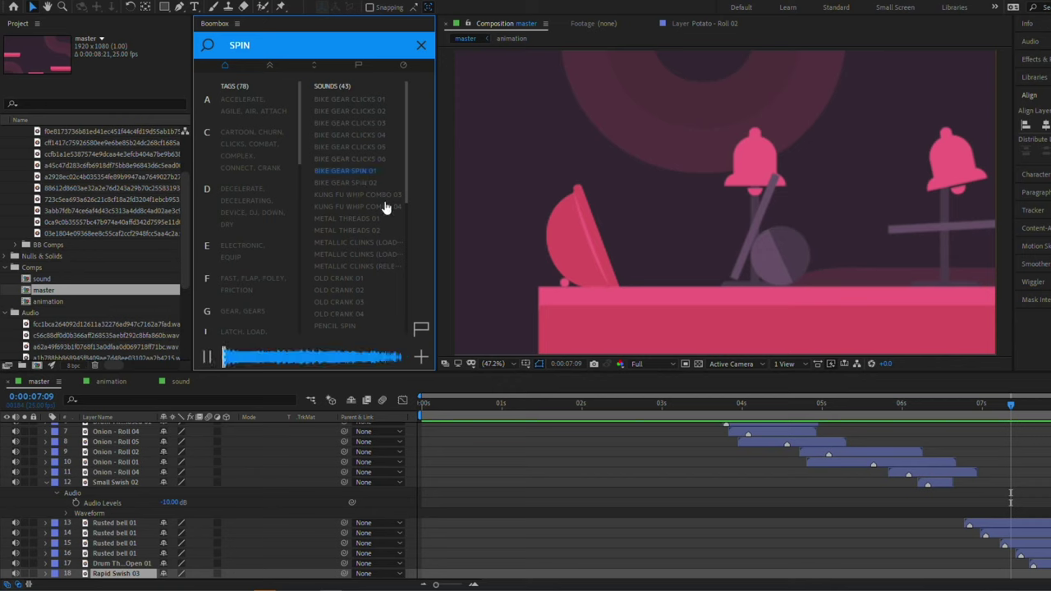
pyautogui.scroll(-5, 364, 233)
pyautogui.click(367, 233)
pyautogui.click(362, 244)
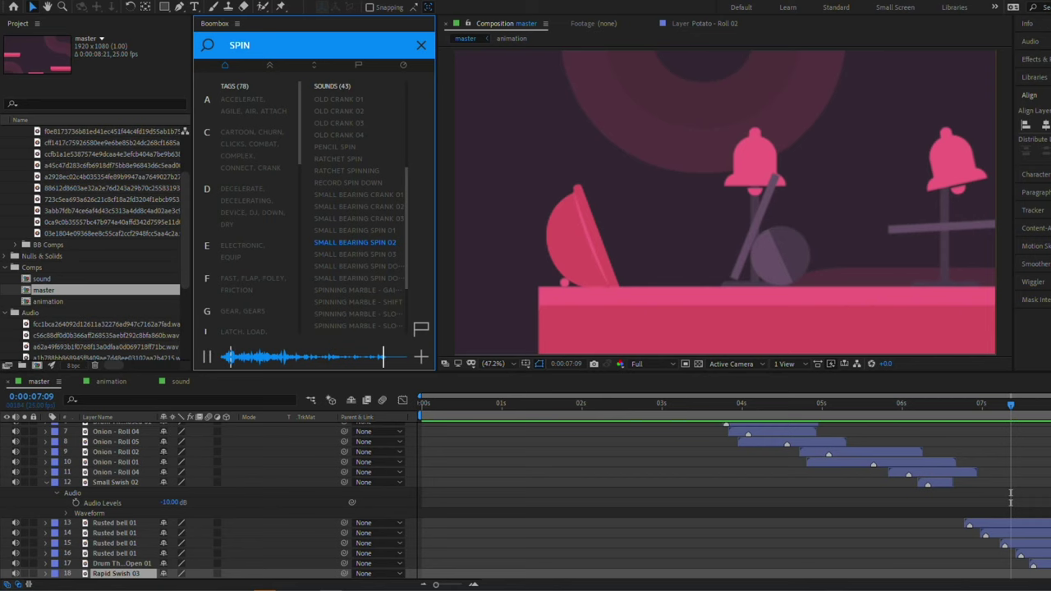
pyautogui.moveTo(1007, 413); pyautogui.dragTo(961, 413)
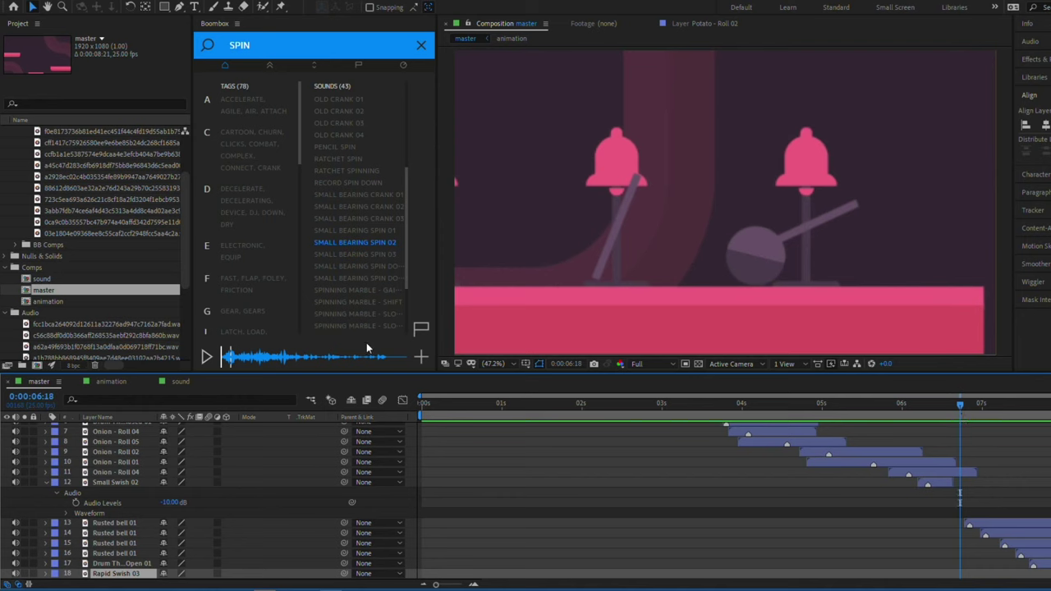
pyautogui.click(416, 359)
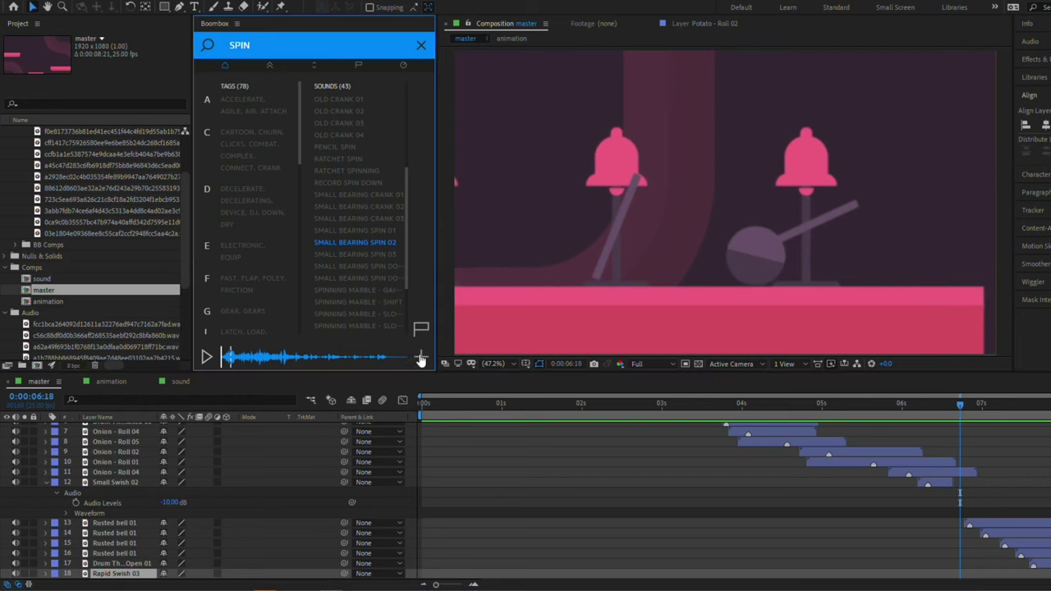
pyautogui.click(420, 359)
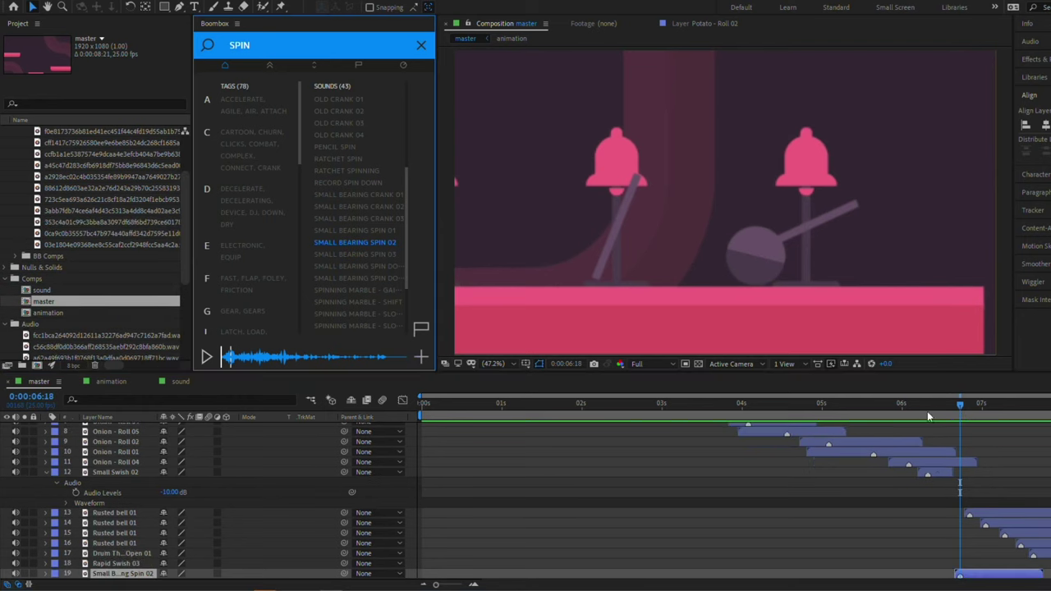
pyautogui.moveTo(949, 404)
pyautogui.mouseDown()
pyautogui.moveTo(940, 403)
pyautogui.moveTo(965, 448)
pyautogui.moveTo(961, 427)
pyautogui.moveTo(933, 414)
pyautogui.mouseUp()
# Step: Add Small Bearing Spin 03 at about 7:03 and play back from 6:15 to check its timing
pyautogui.press('space')
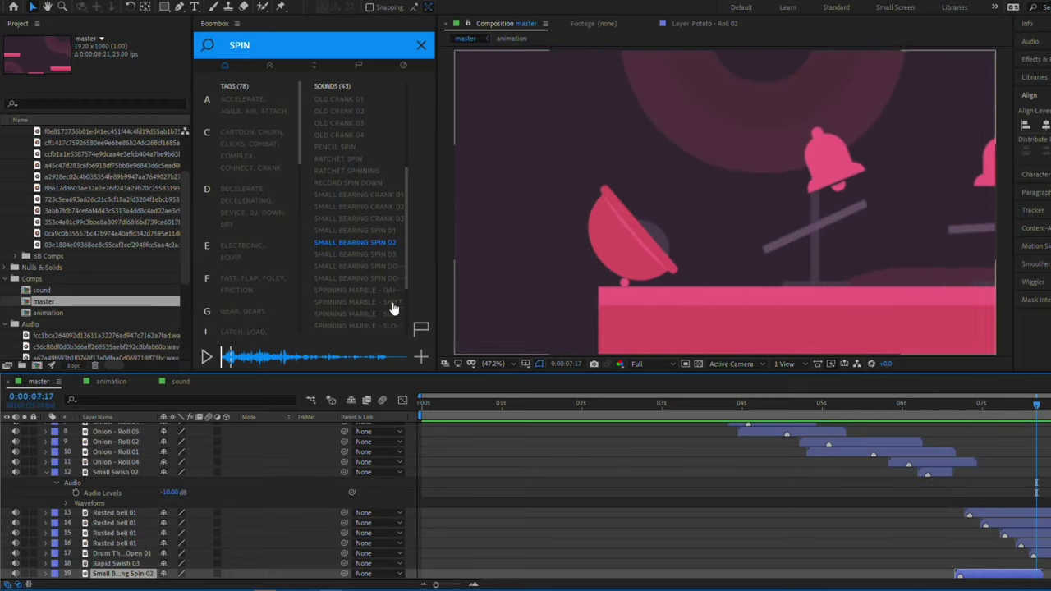
pyautogui.click(383, 256)
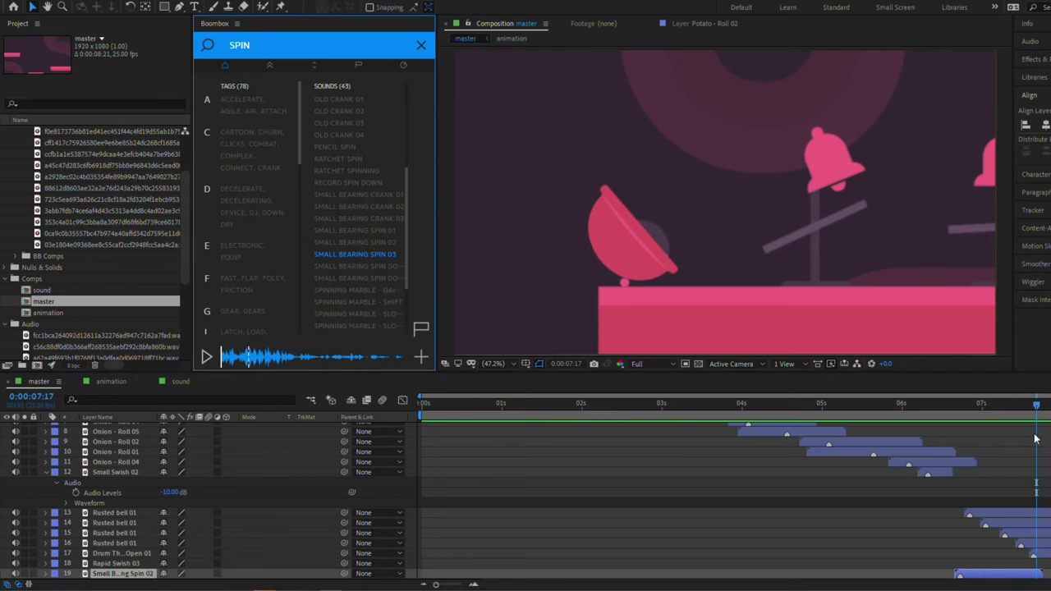
pyautogui.click(991, 404)
pyautogui.click(417, 358)
pyautogui.moveTo(971, 405); pyautogui.dragTo(950, 410)
pyautogui.press('space')
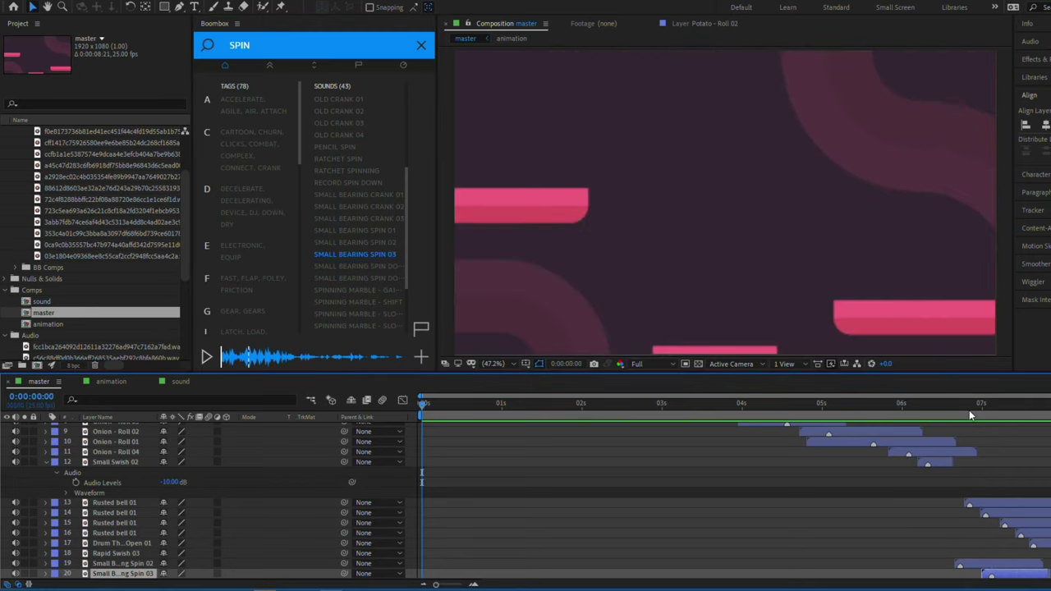
# Step: Add Small Bearing Spin Down 01 at about 7:04 and replay from 6:15 to check it
pyautogui.moveTo(969, 410); pyautogui.dragTo(1005, 413)
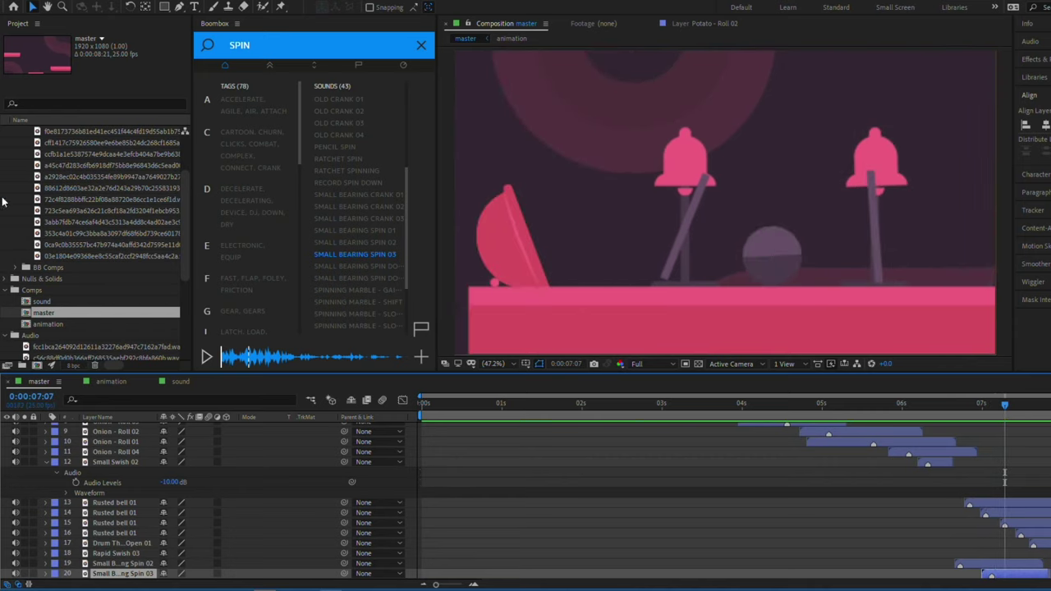
pyautogui.click(357, 270)
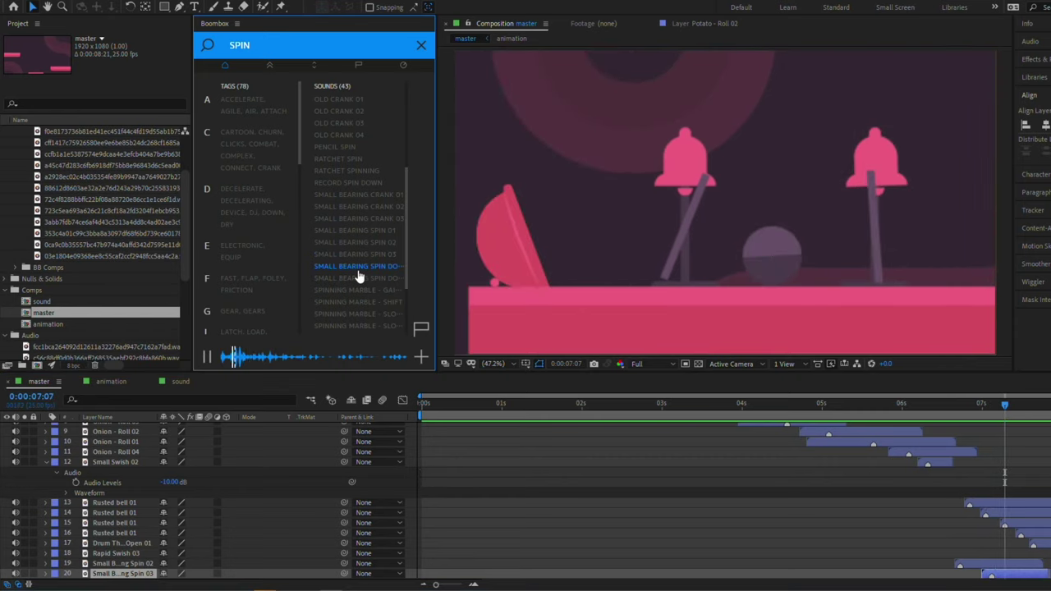
pyautogui.click(419, 355)
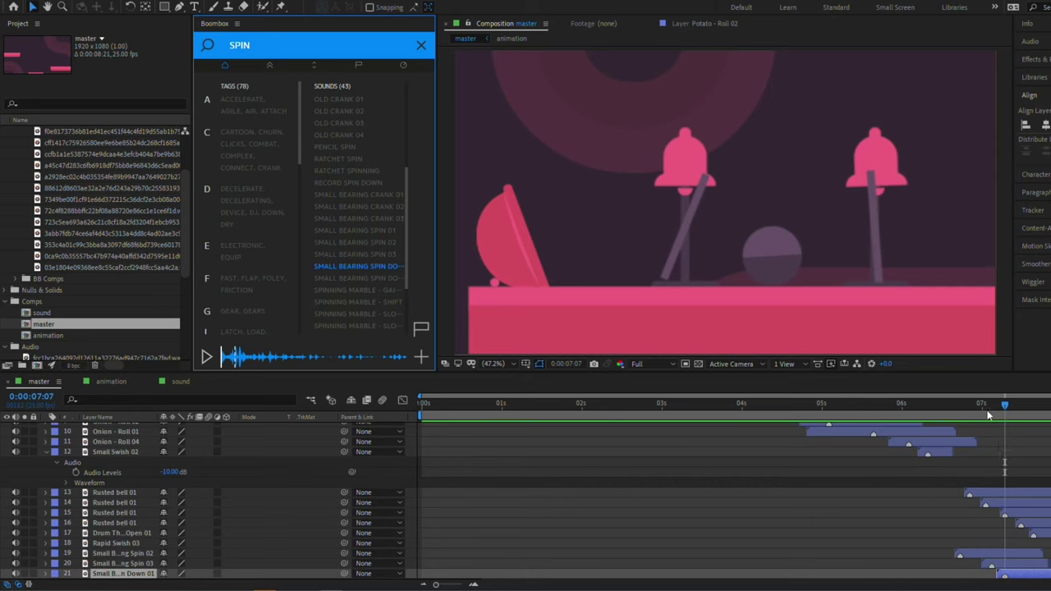
pyautogui.click(948, 409)
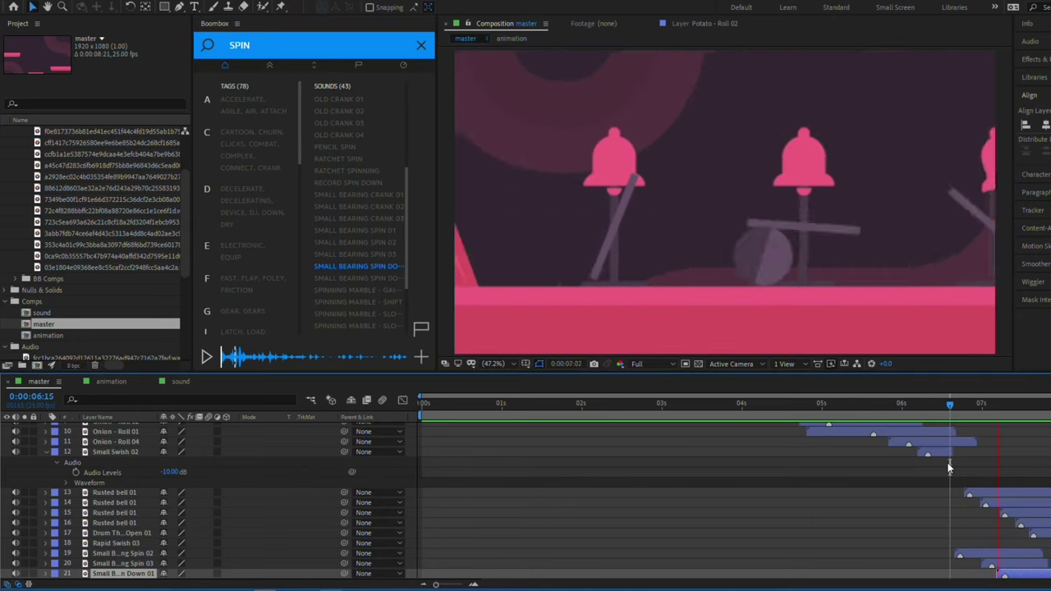
pyautogui.press('space')
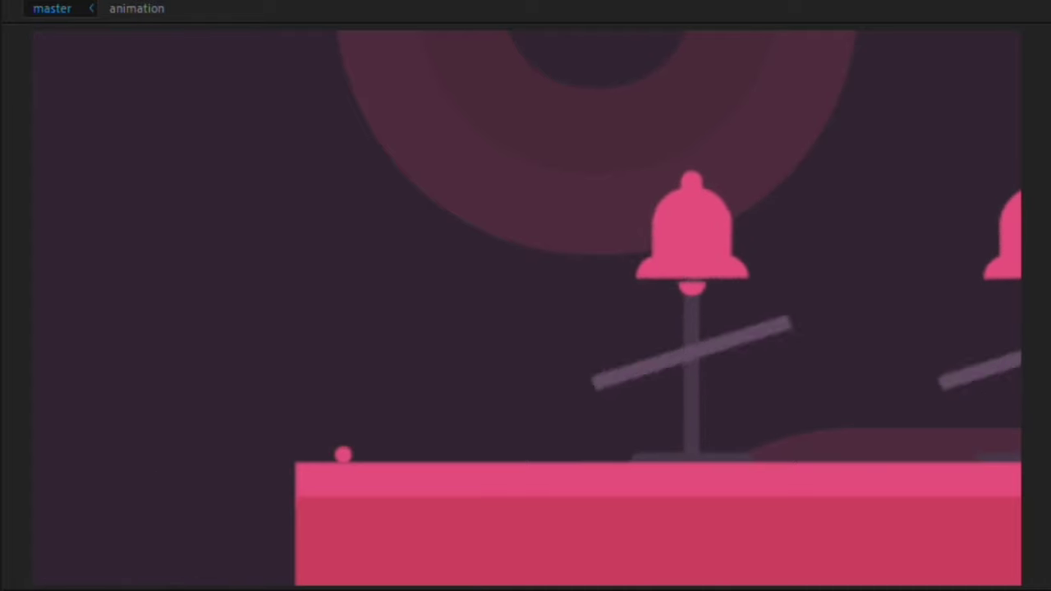
pyautogui.press('space')
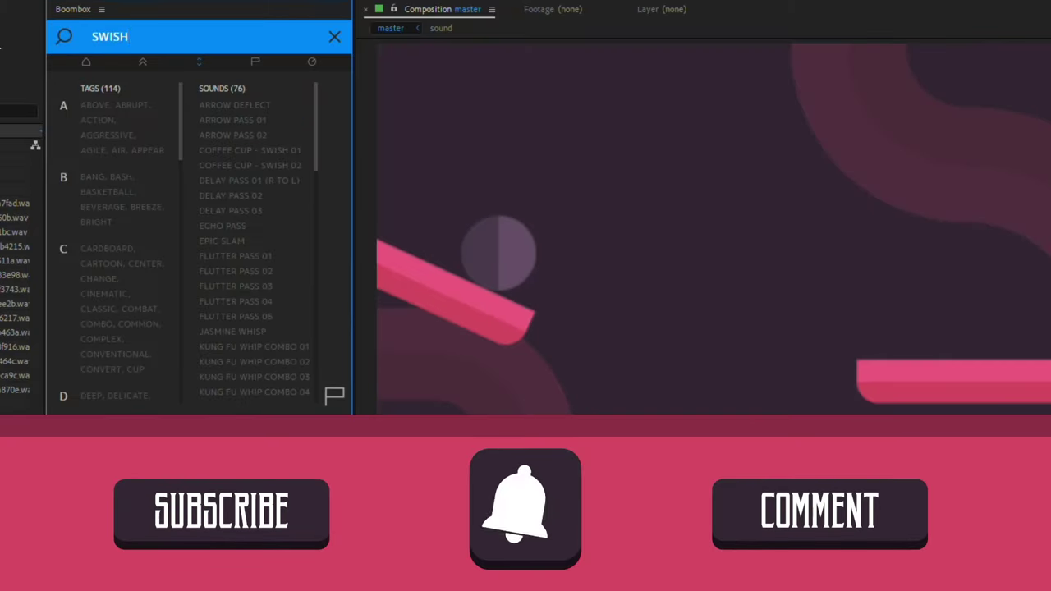
pyautogui.scroll(-10, 206, 270)
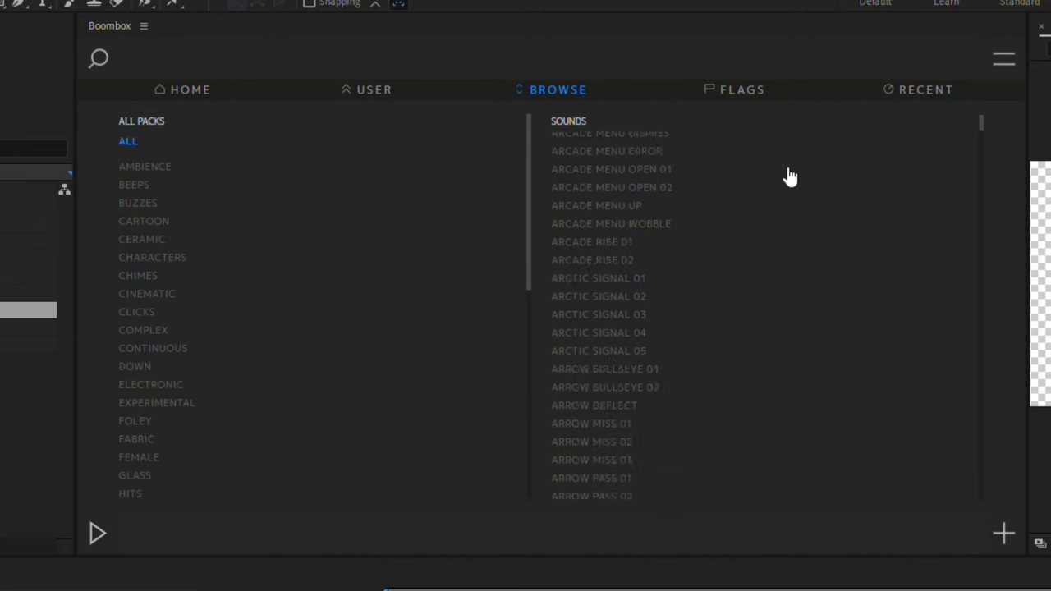
pyautogui.scroll(-10, 788, 176)
pyautogui.scroll(-15, 789, 176)
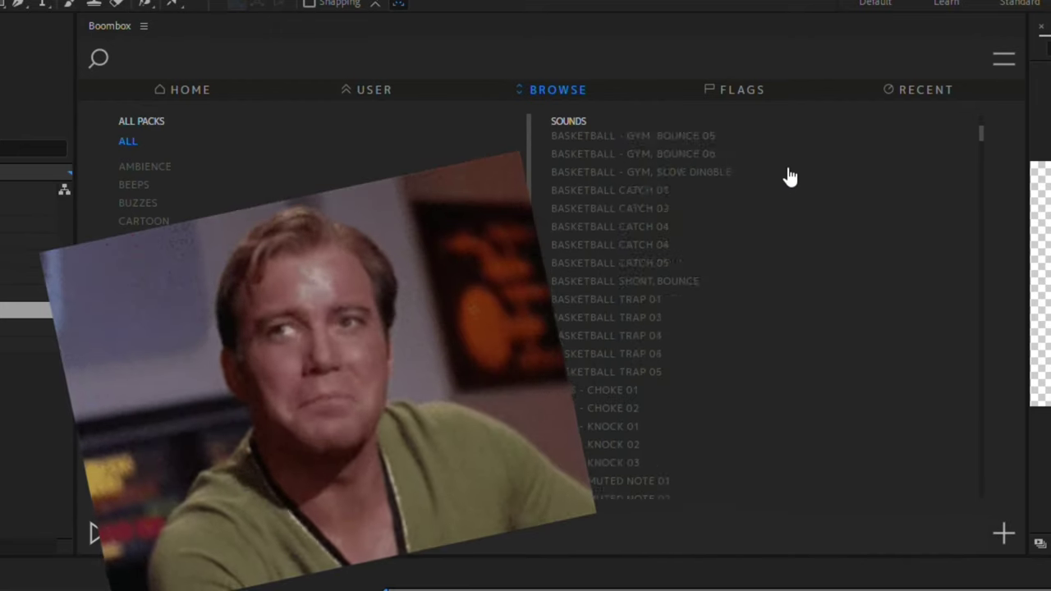
pyautogui.scroll(-6, 788, 176)
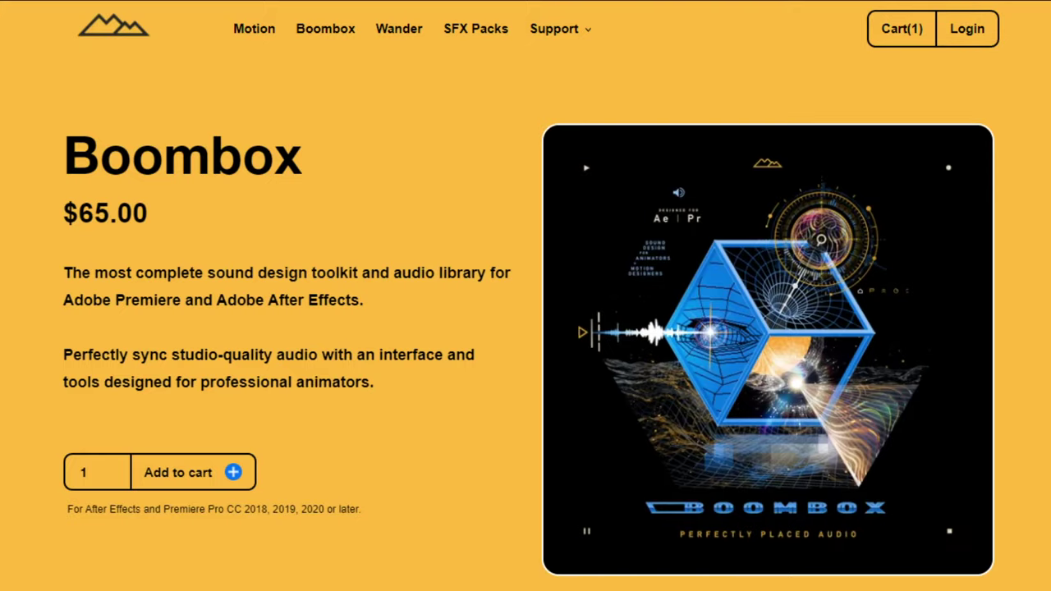